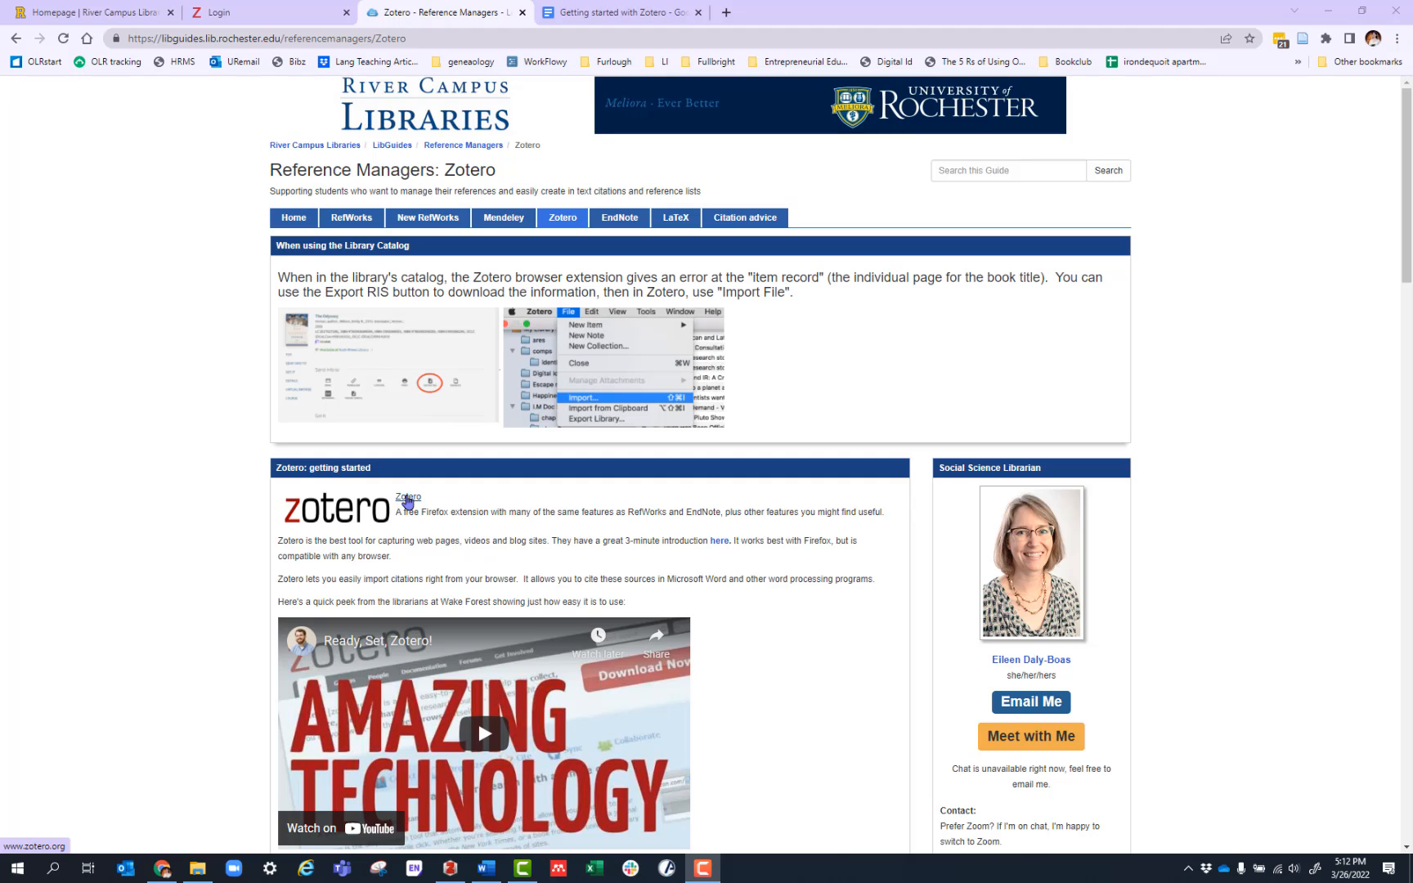
Step: Open the Getting Started with Zotero Google Doc linked in the library guide's section on getting and installing Zotero
scroll(409, 499, down, 5)
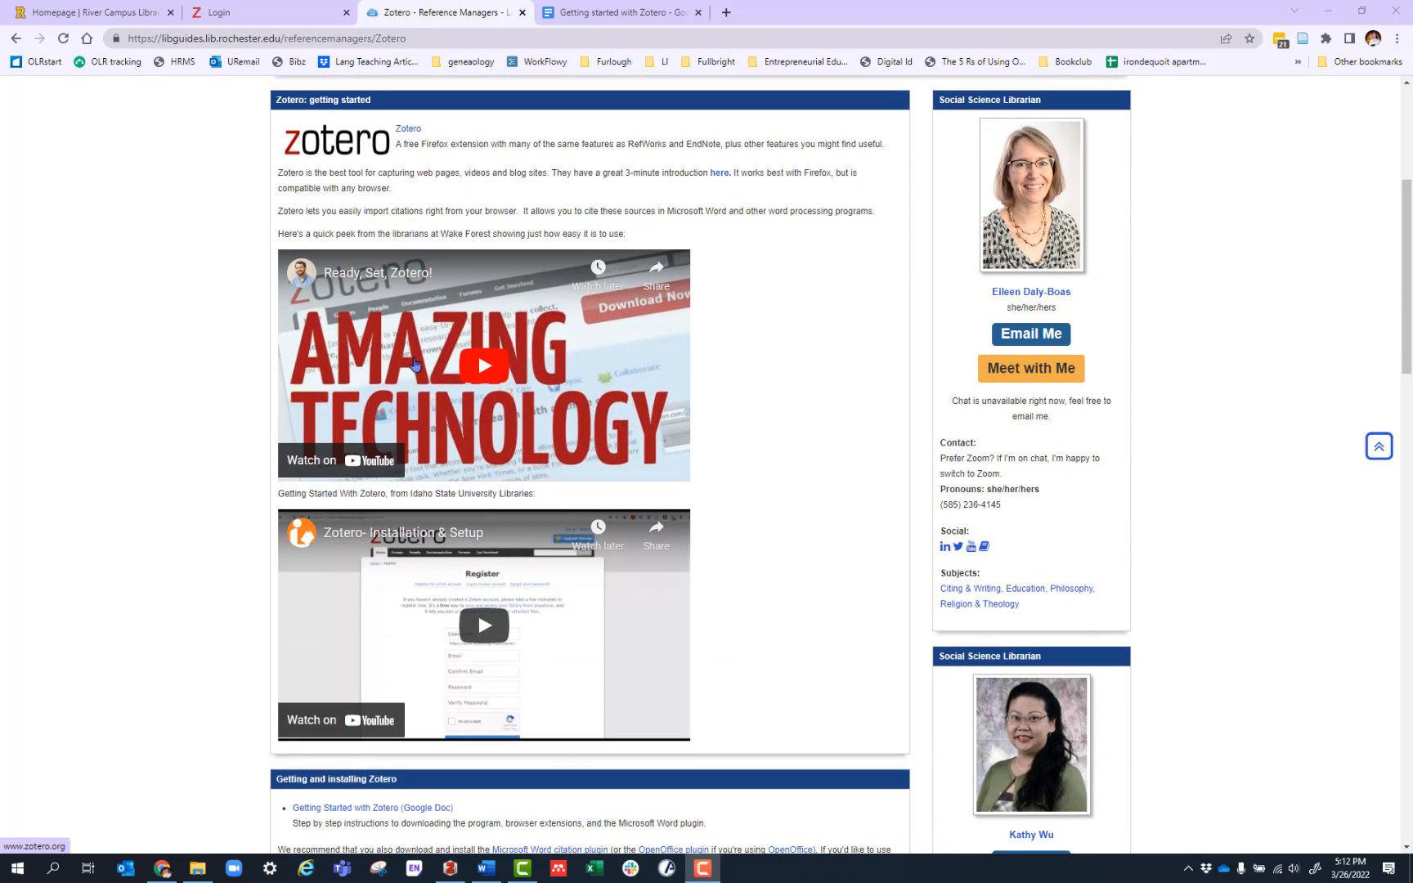
scroll(417, 458, down, 3)
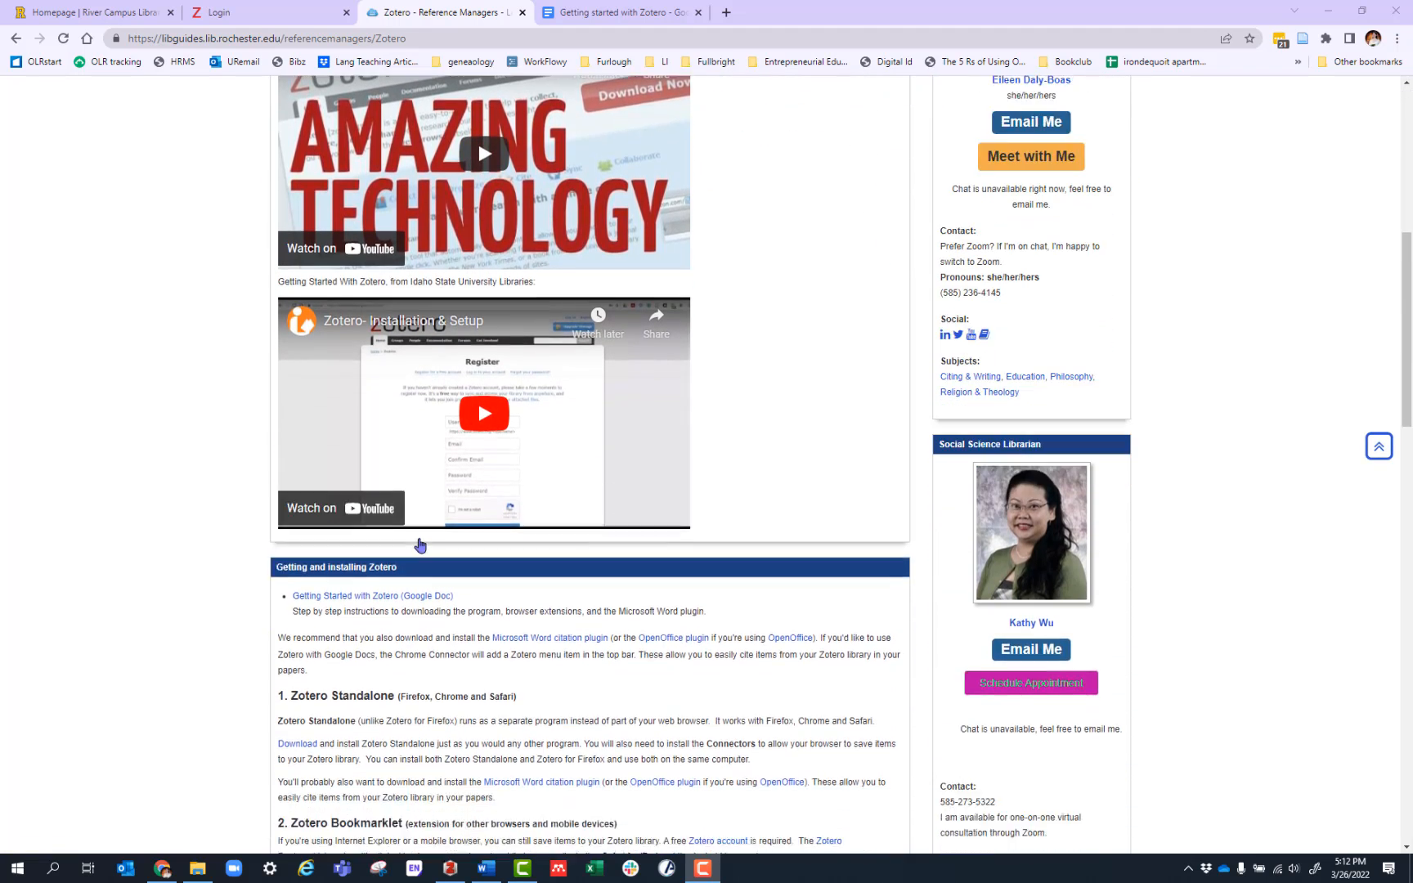
scroll(420, 545, down, 1)
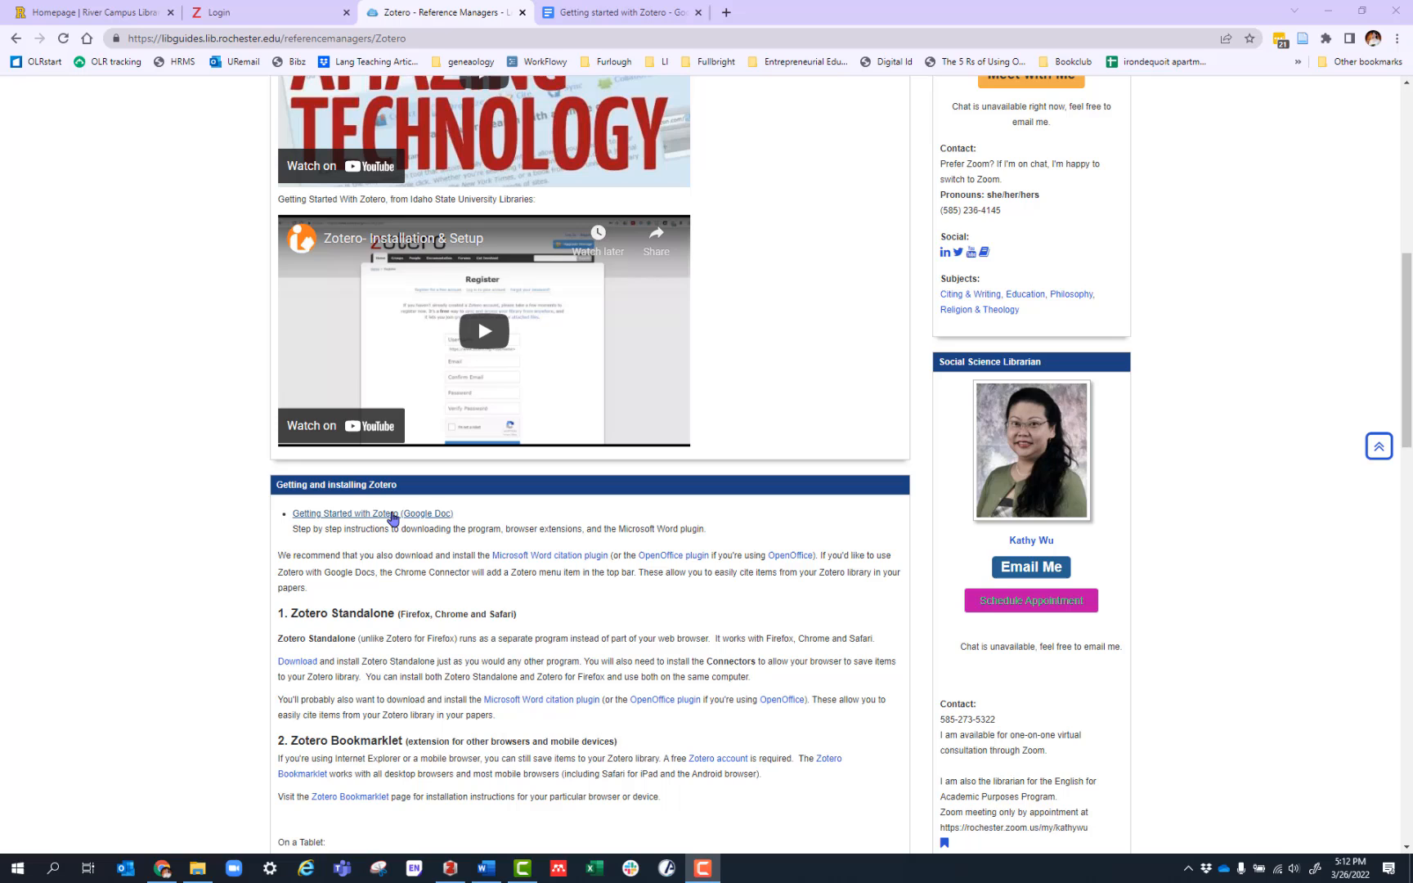
click(392, 517)
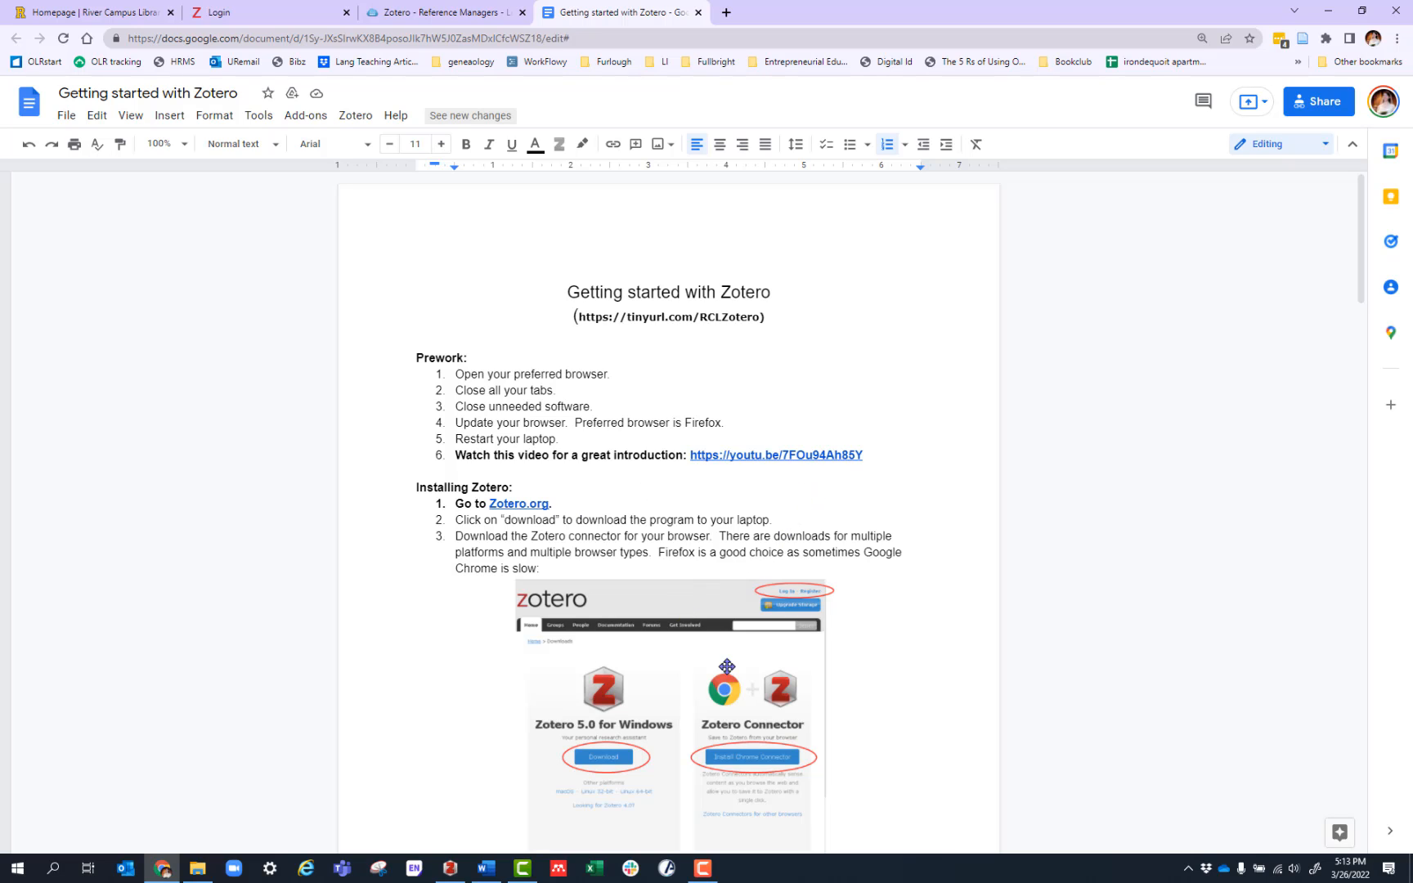
Step: Switch to the Zotero website and open its downloads page from the home page
click(296, 10)
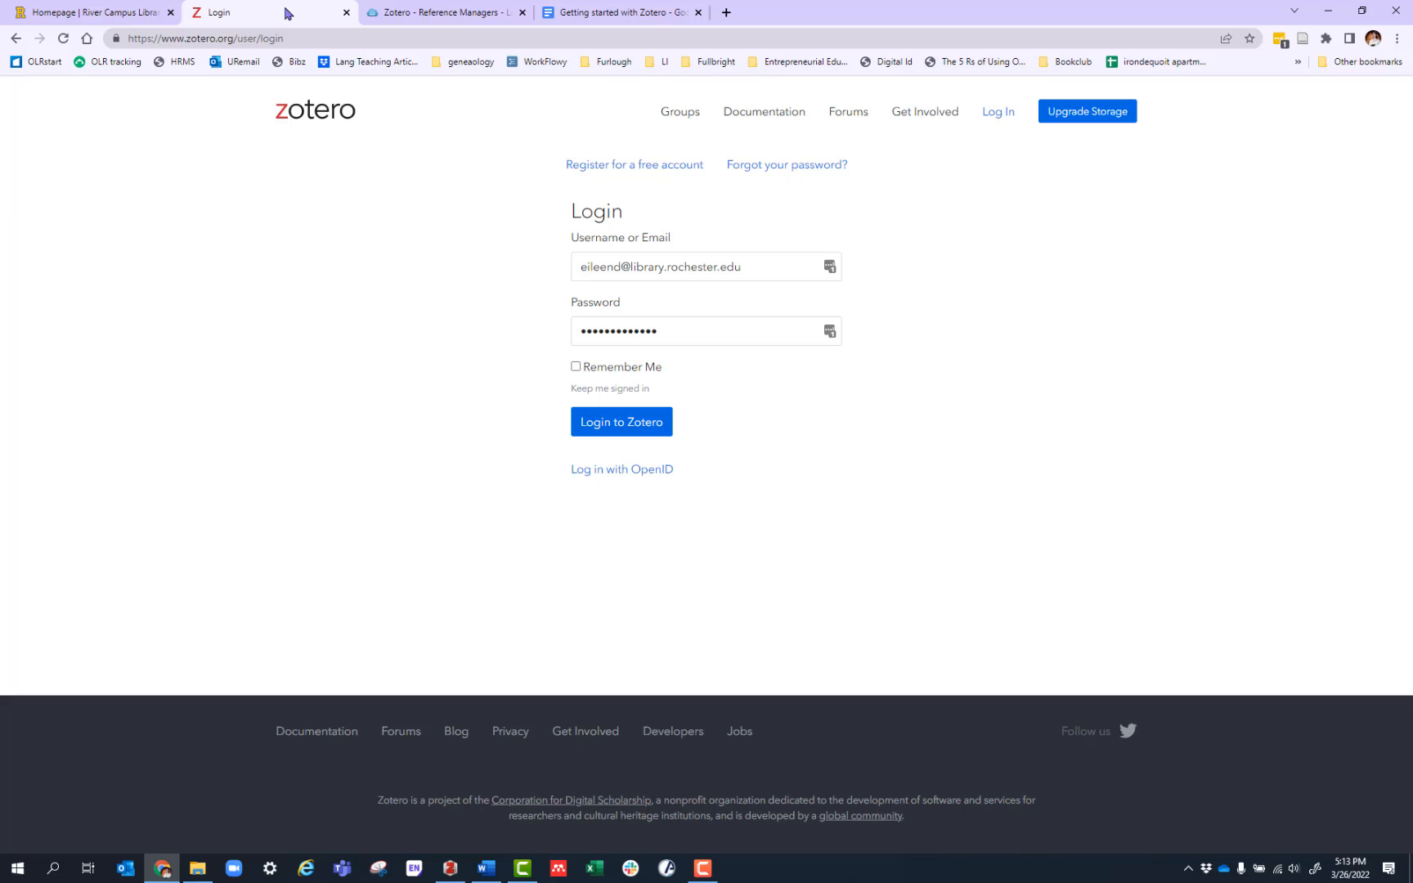
click(312, 112)
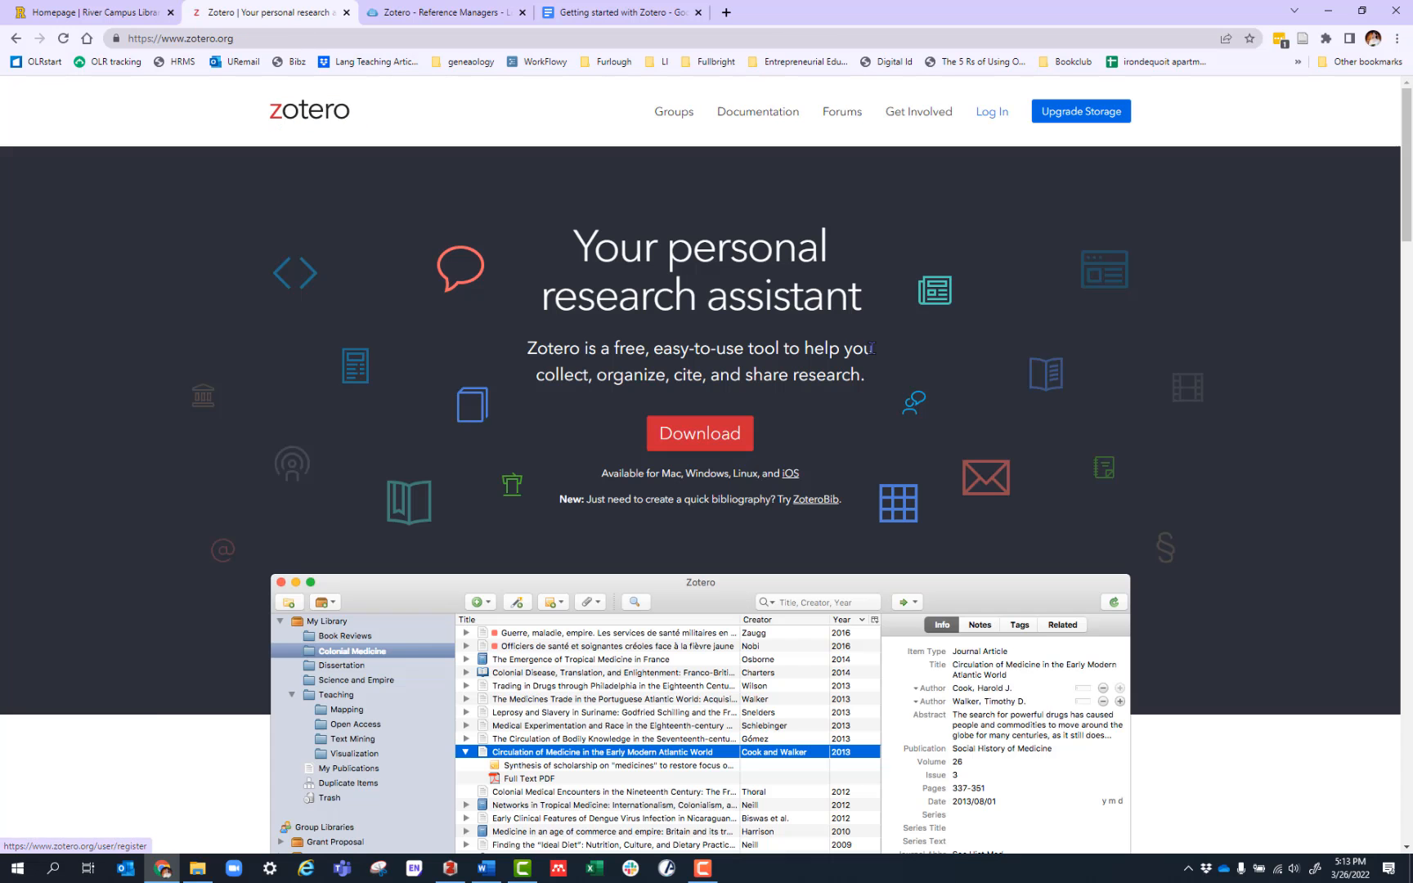
click(685, 430)
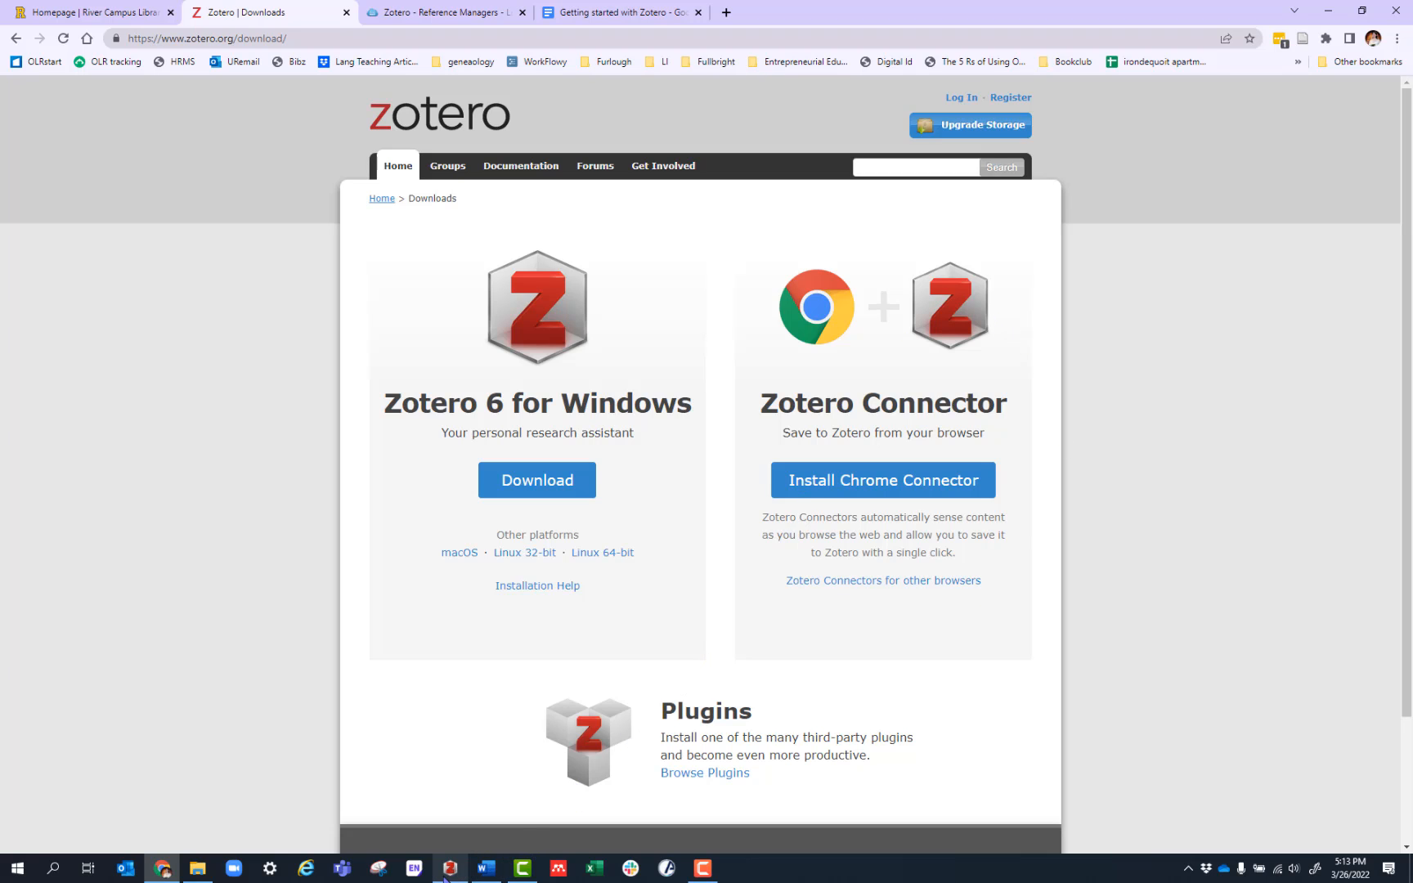
mouse_move(445, 878)
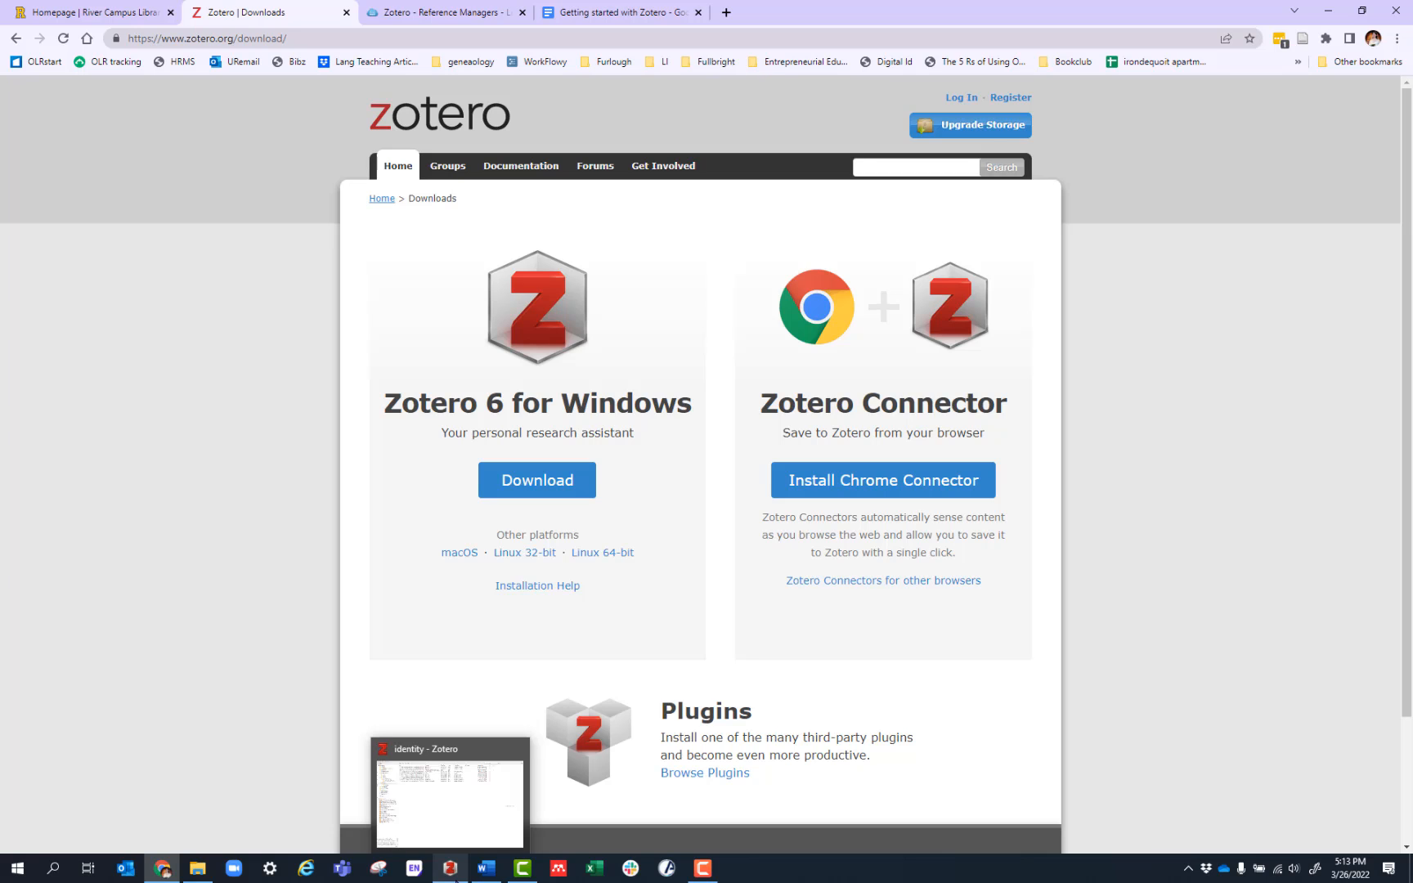
click(439, 875)
mouse_move(440, 877)
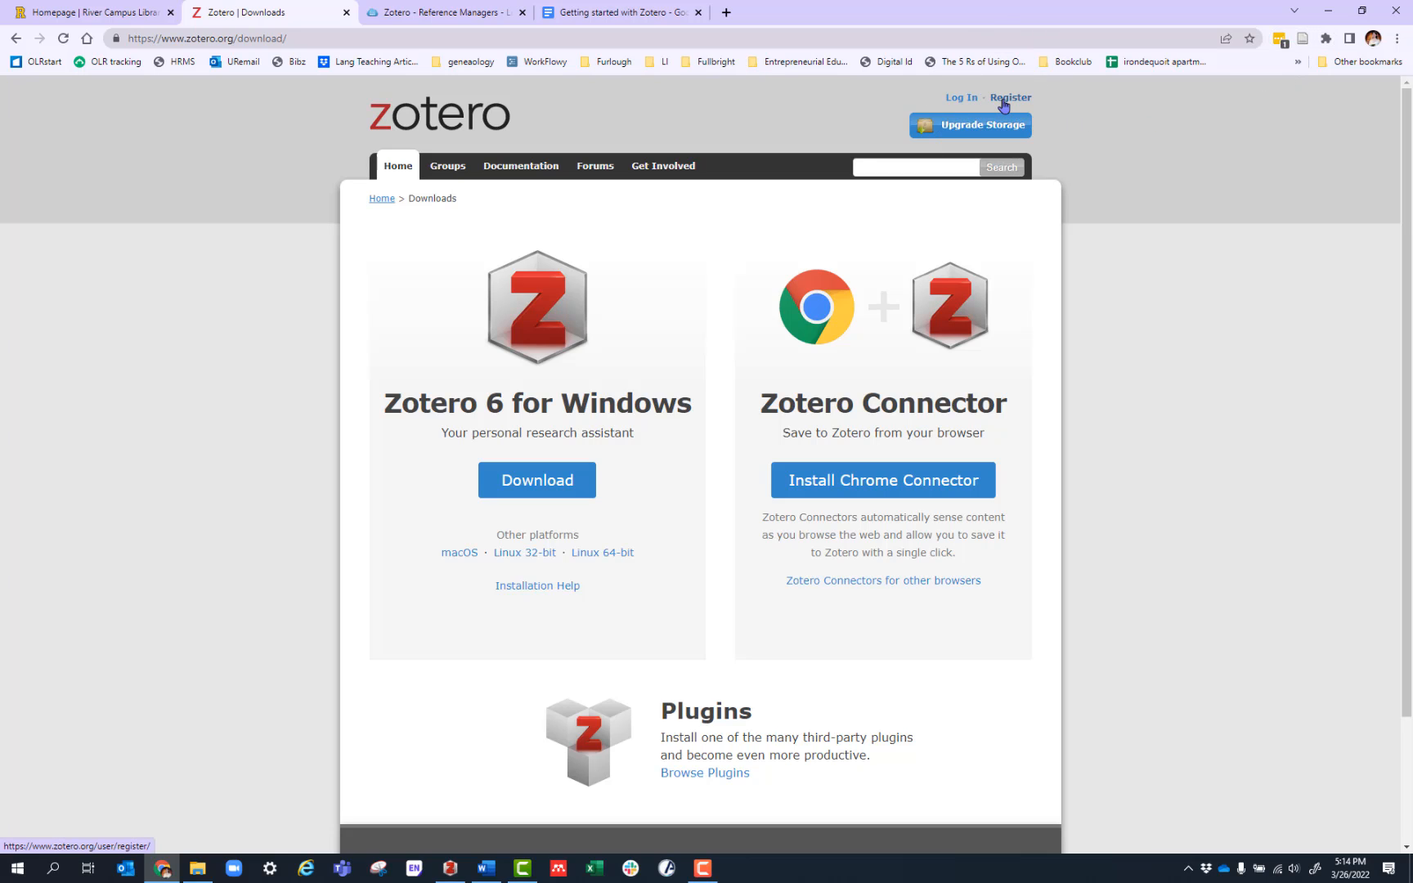
Step: Log in to the Zotero website with the saved account credentials
click(954, 99)
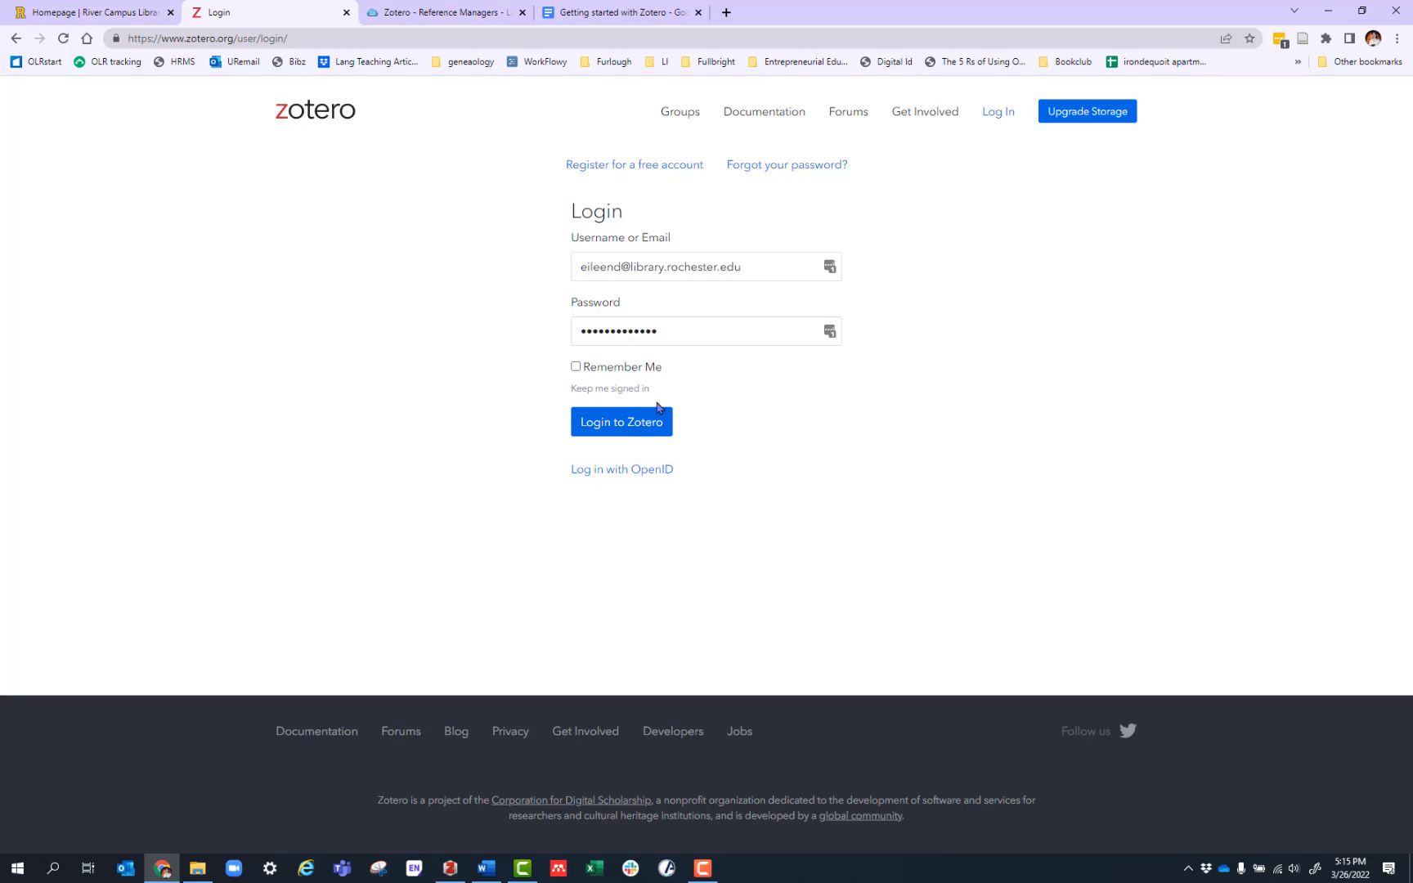
click(637, 423)
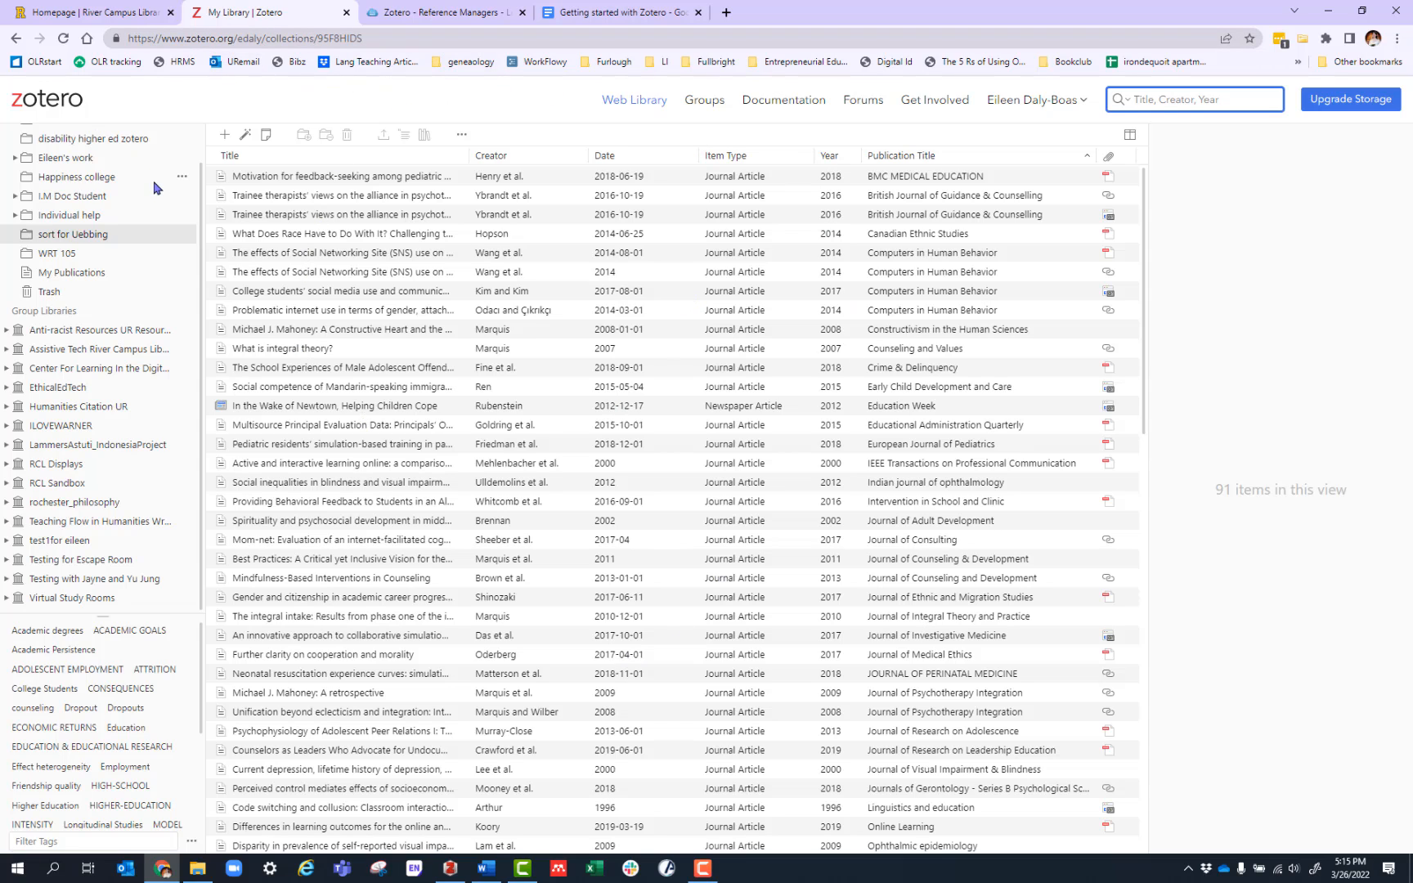
Step: Show all items of My Library in the web library and sort them by title
scroll(154, 180, up, 2)
click(52, 141)
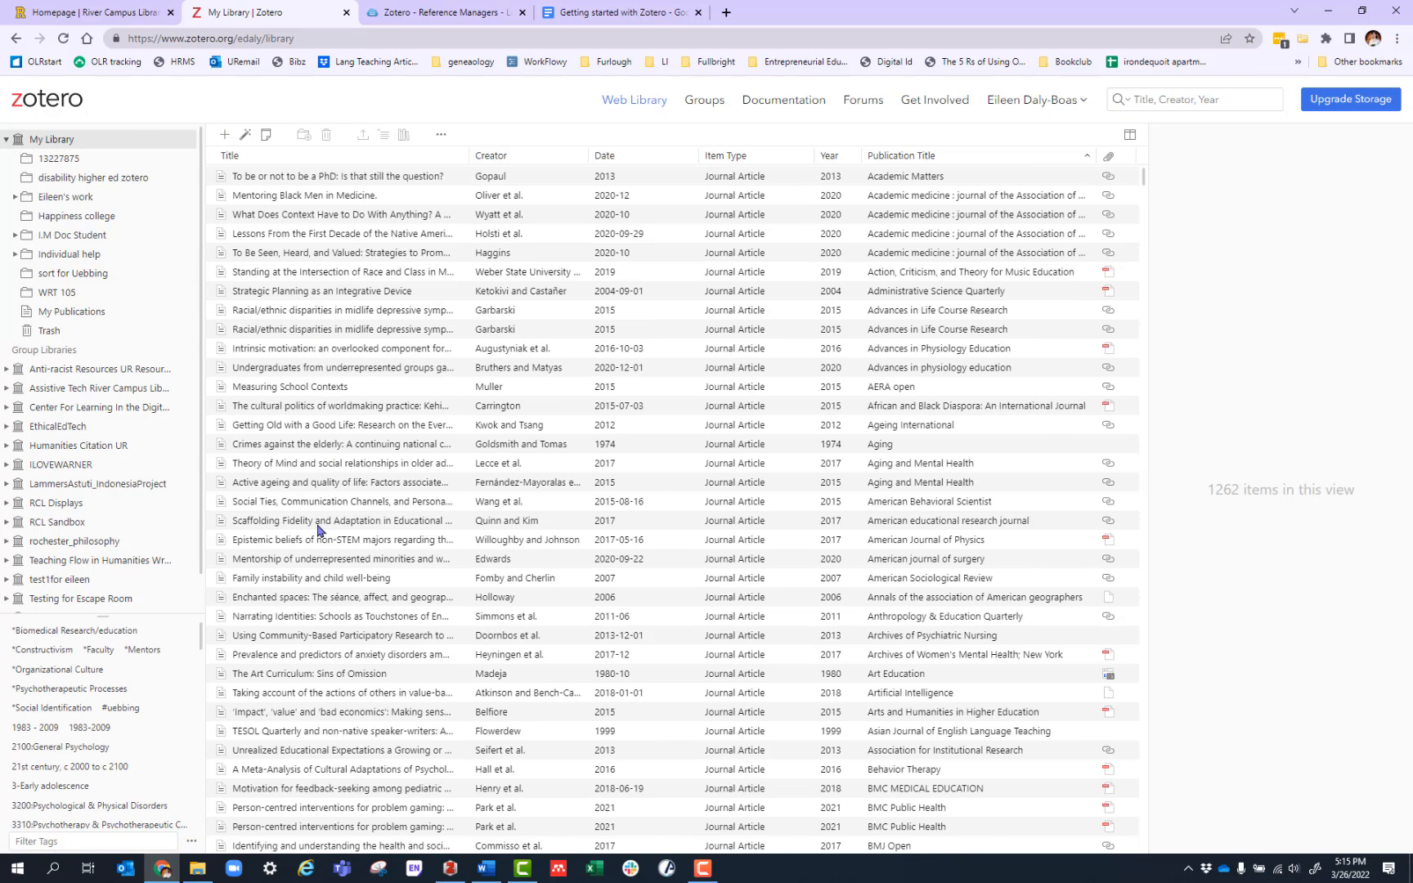
click(372, 174)
click(290, 155)
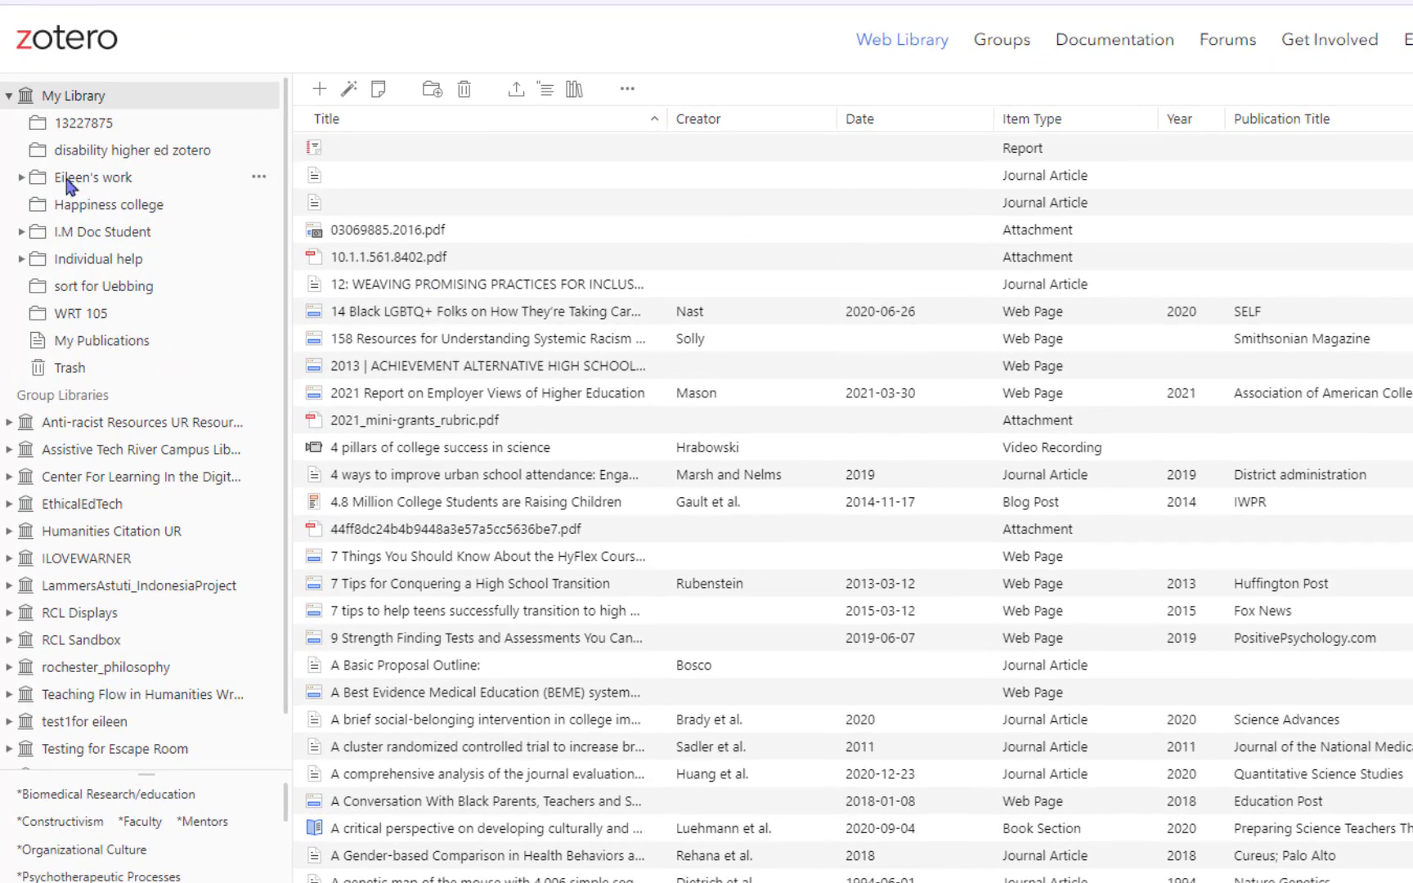
Step: Expand the I.M Doc Student collection and its comps subcollection
click(22, 232)
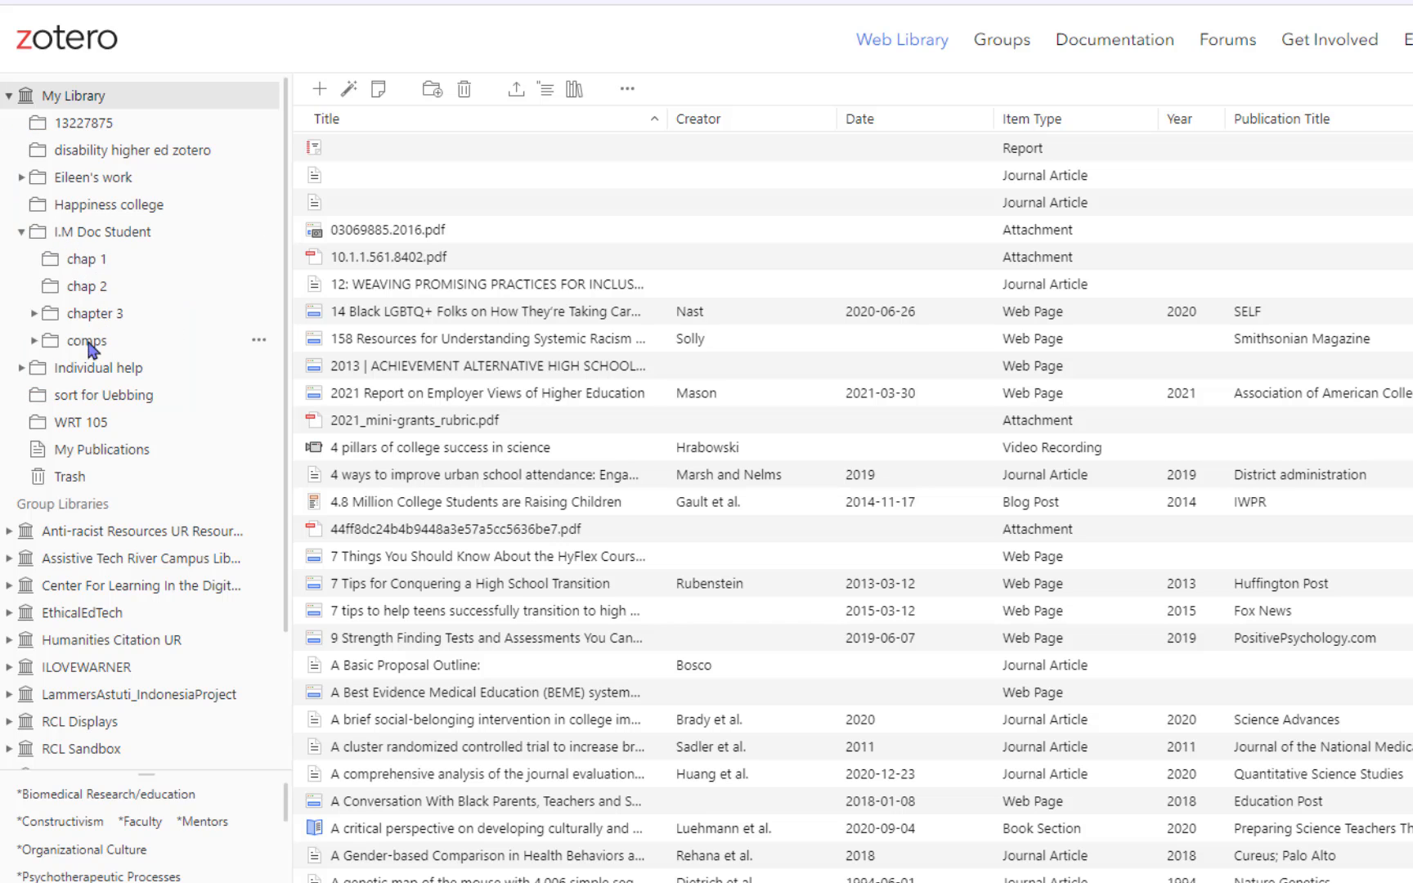
click(33, 341)
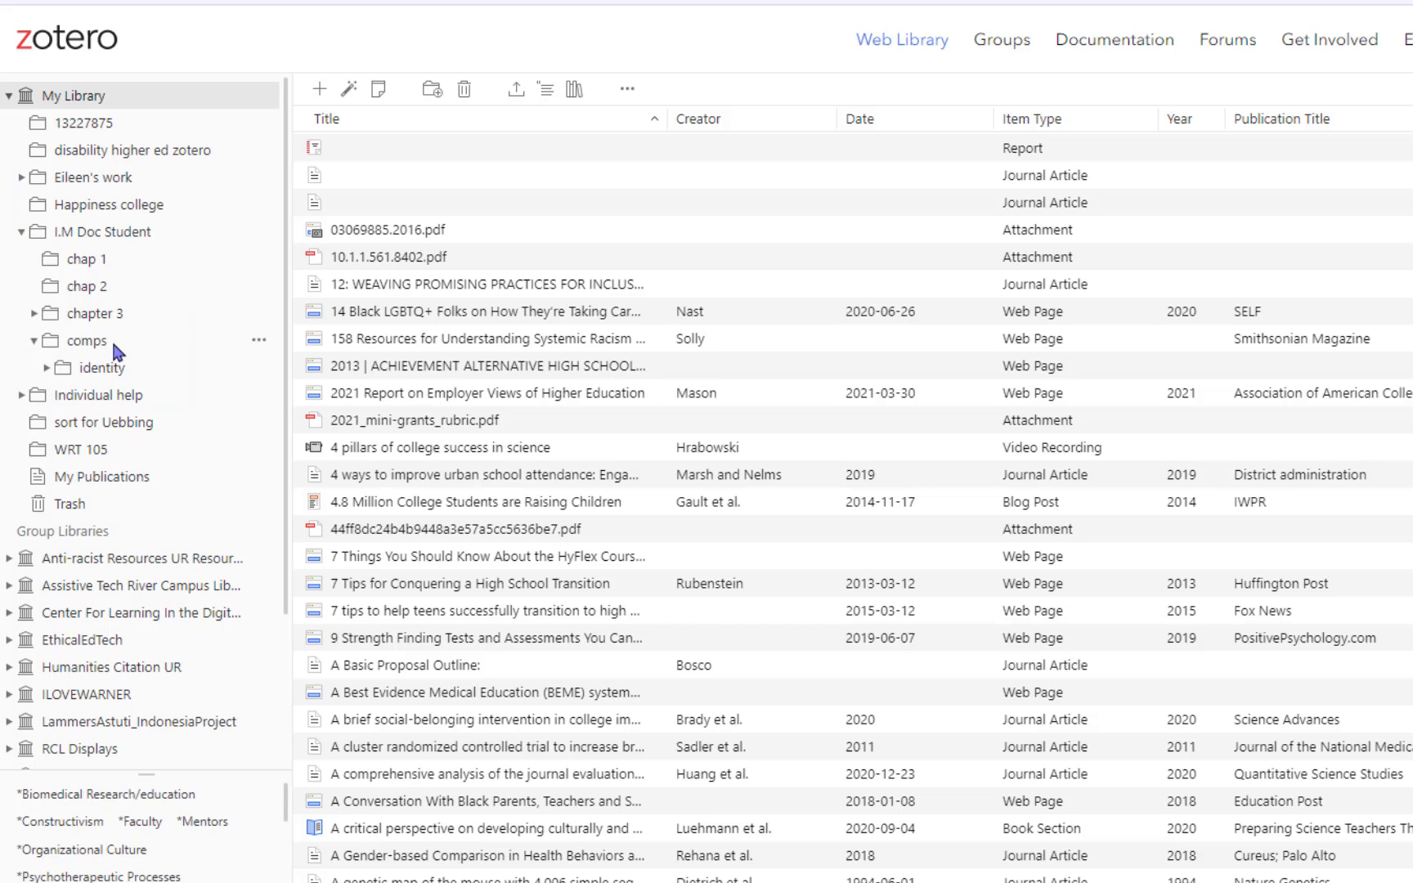
Step: Open the sorting collection listed just above WRT 105 and look through its item types
click(134, 425)
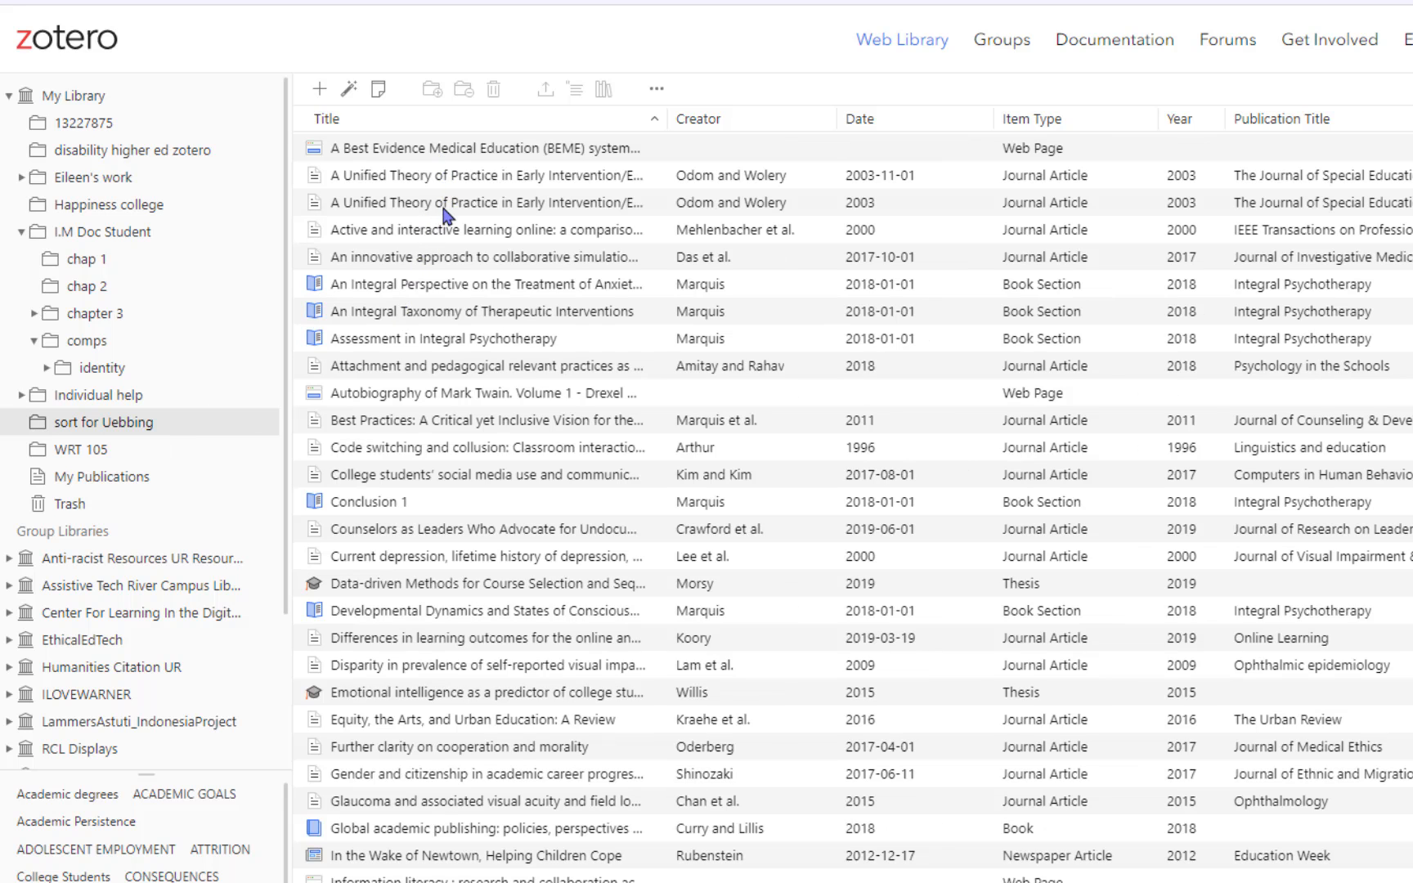
key(ctrl)
scroll(319, 589, down, 4)
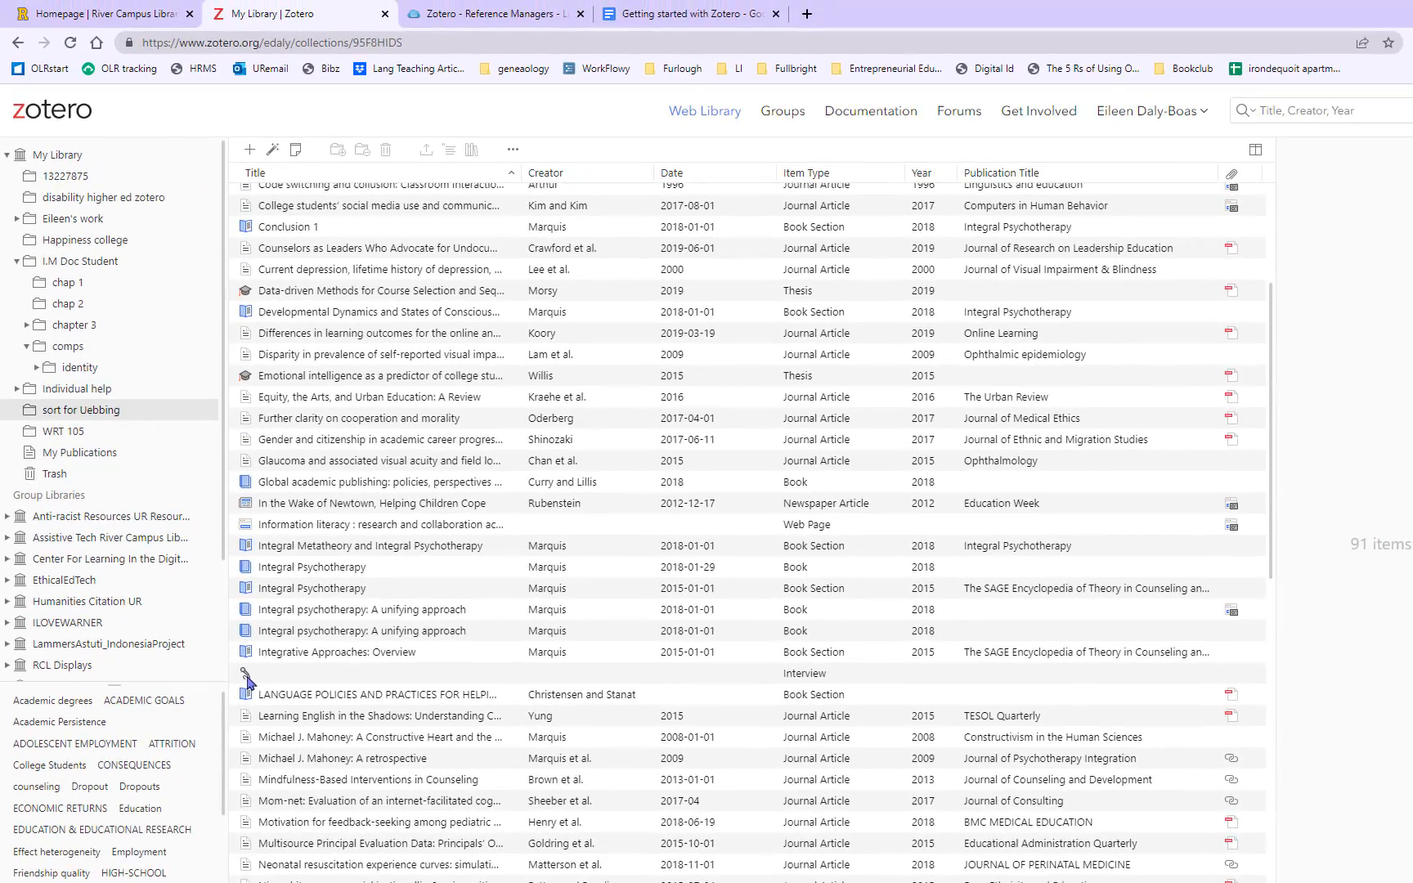
scroll(379, 520, down, 6)
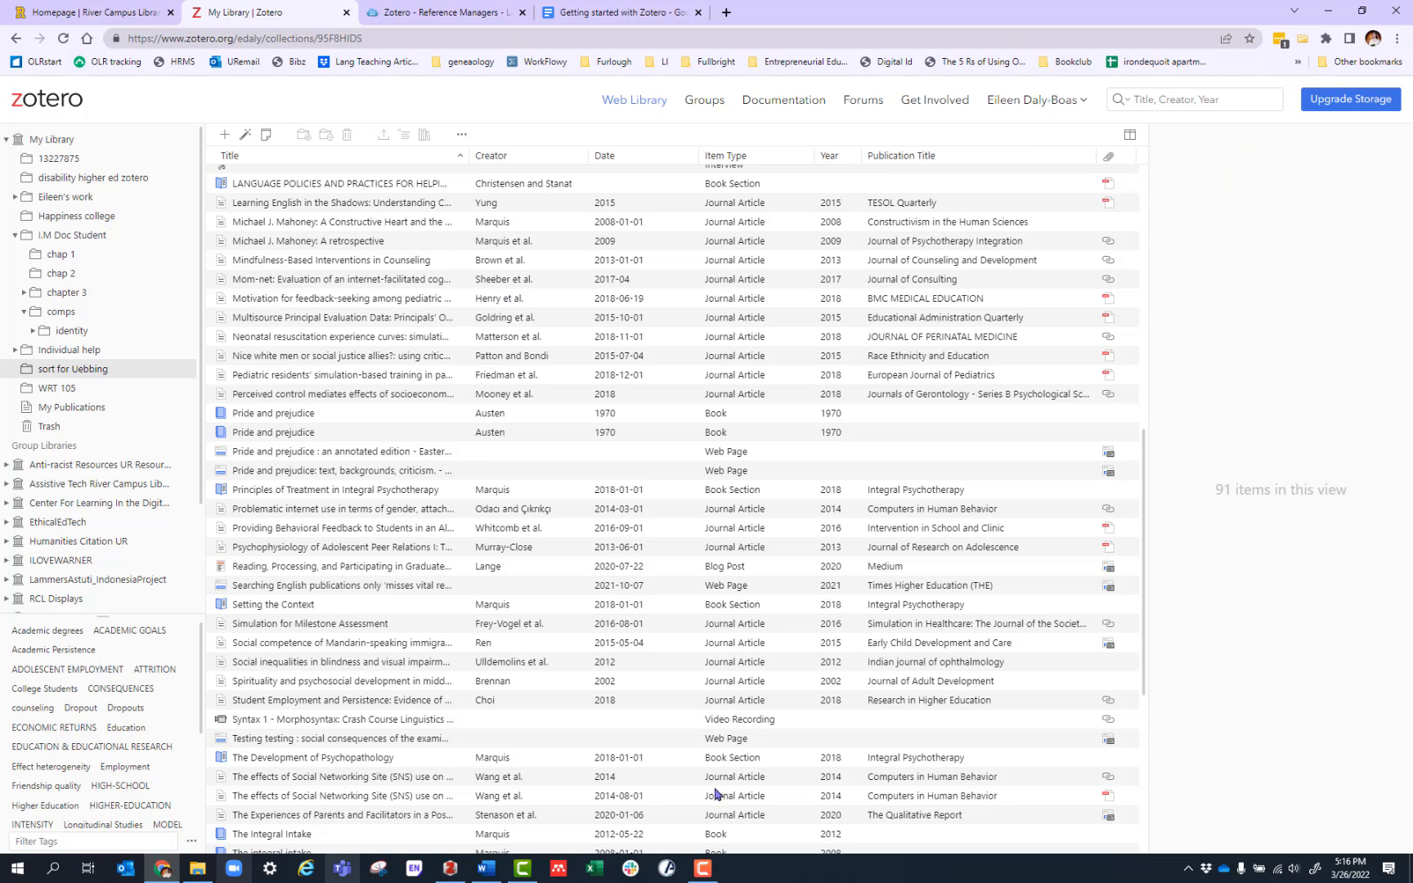
Step: Switch to the Zotero desktop program and view the example and identity collections under comps
click(451, 873)
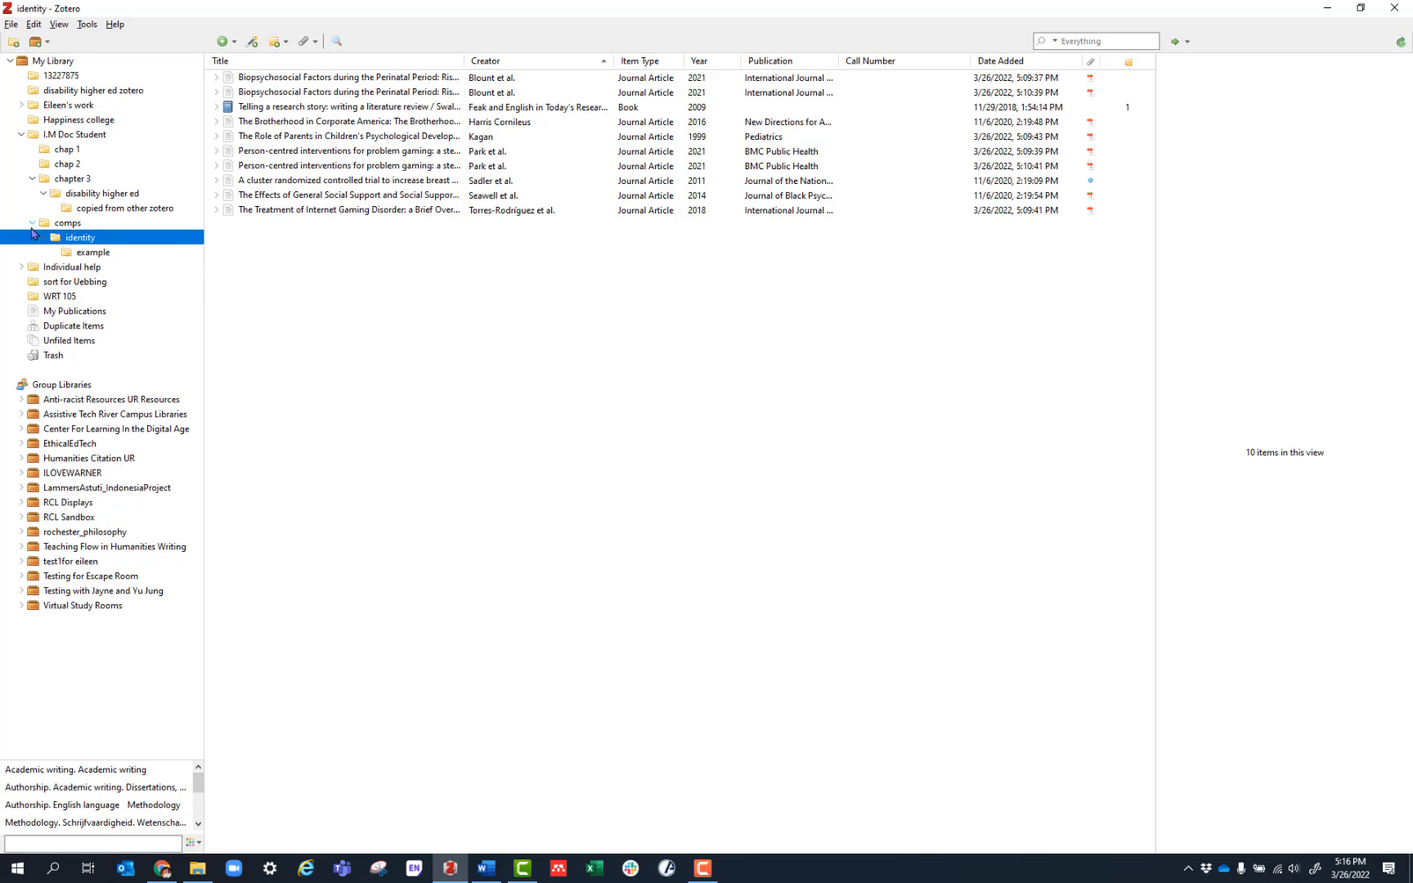
click(92, 252)
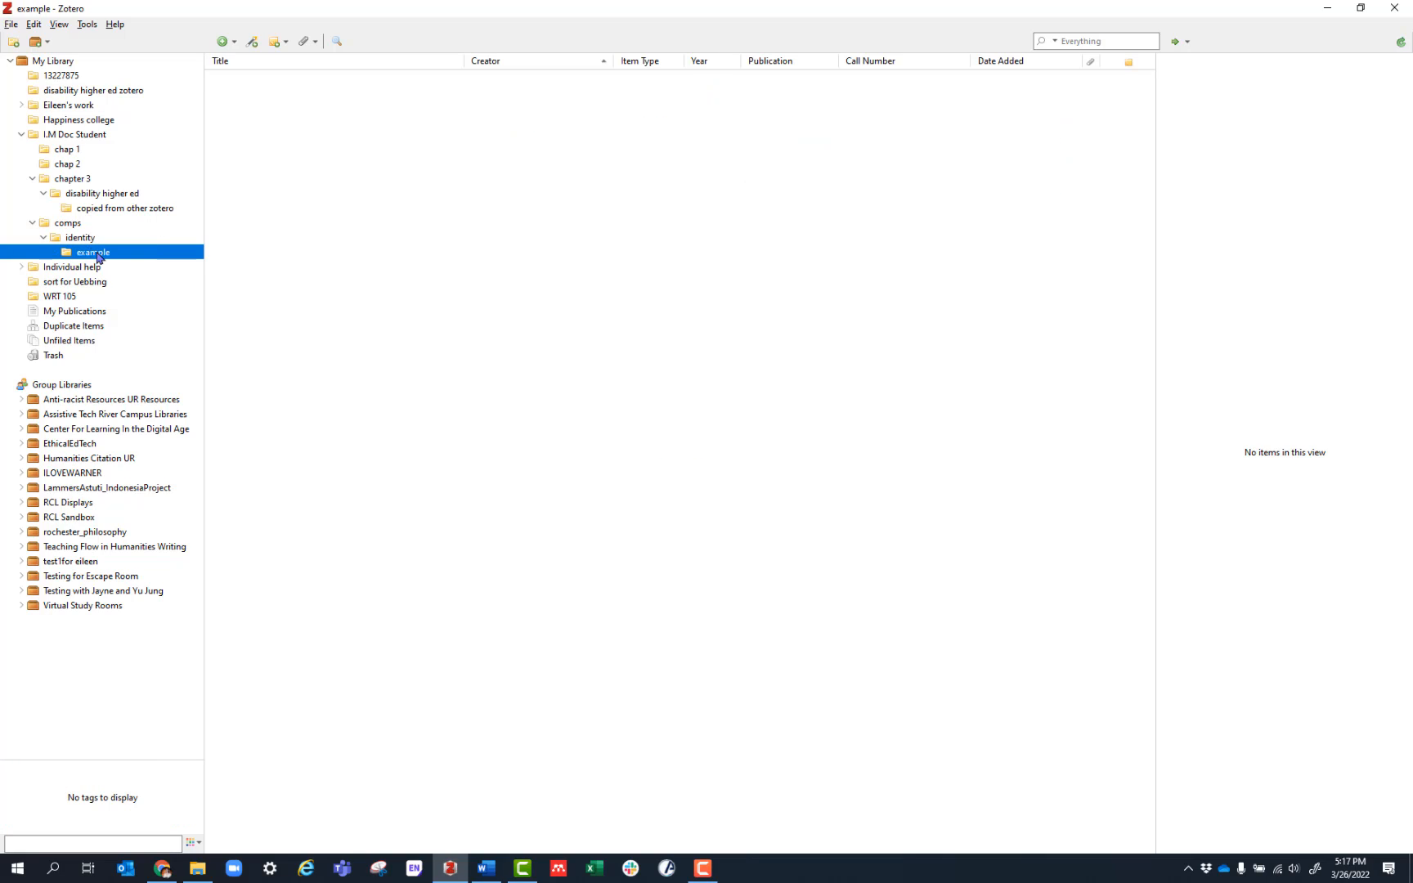
click(81, 237)
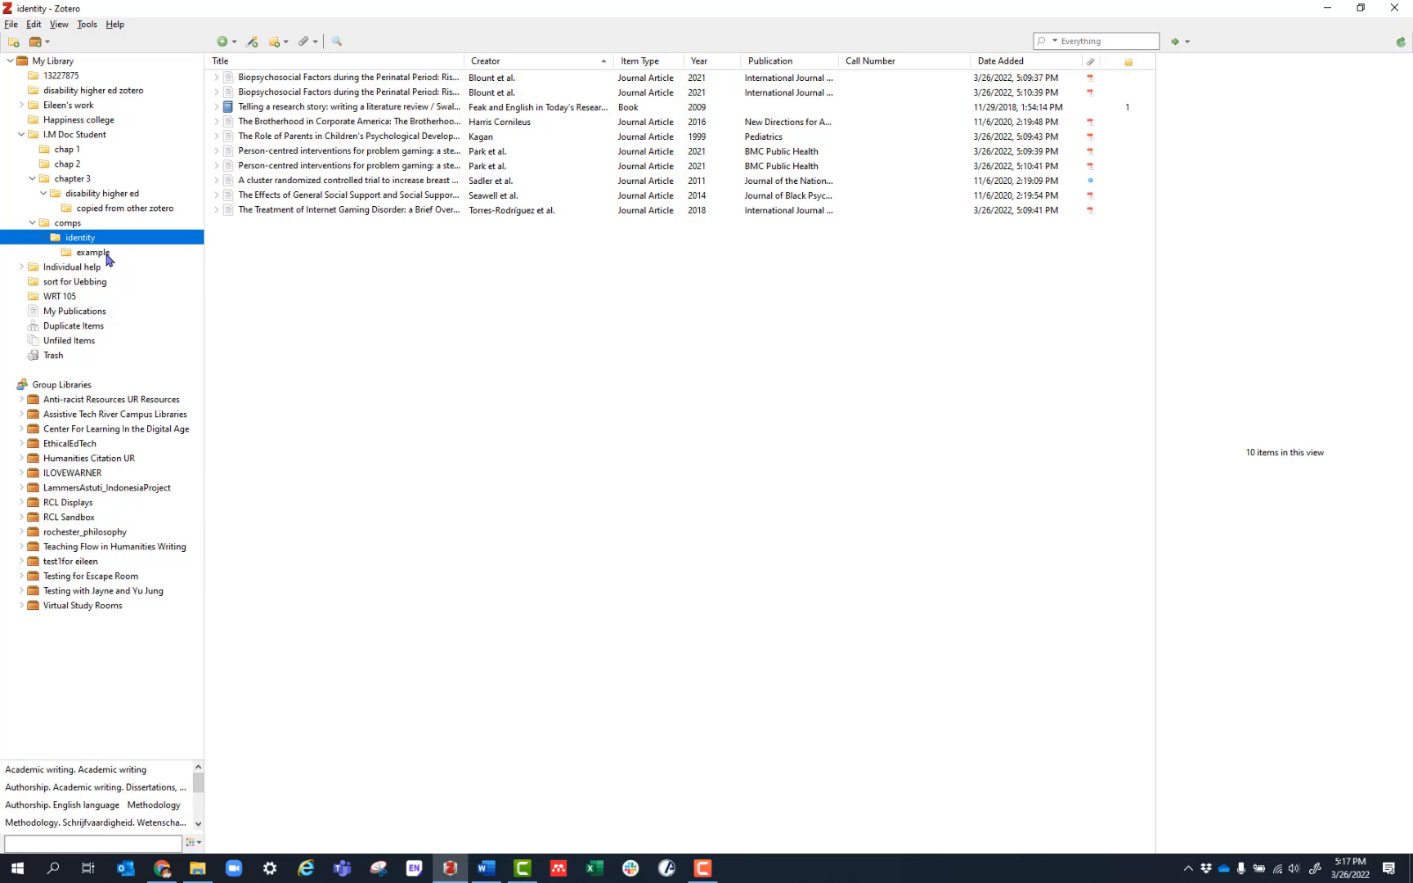
Step: Minimize the open windows and bring Zotero back as a smaller window placed so the article PDFs on the desktop are reachable
click(1329, 9)
click(1328, 10)
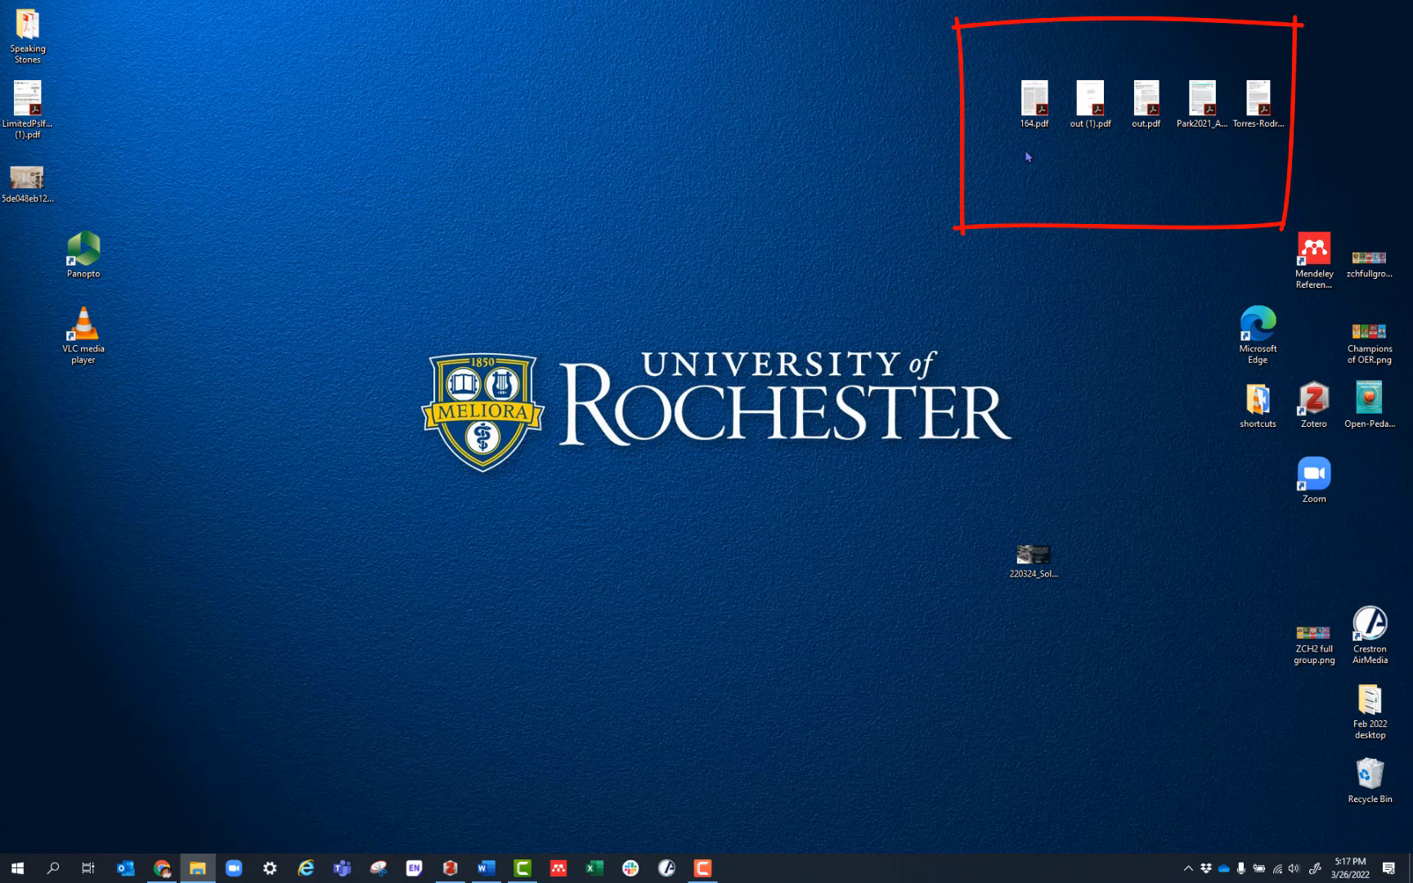
click(450, 868)
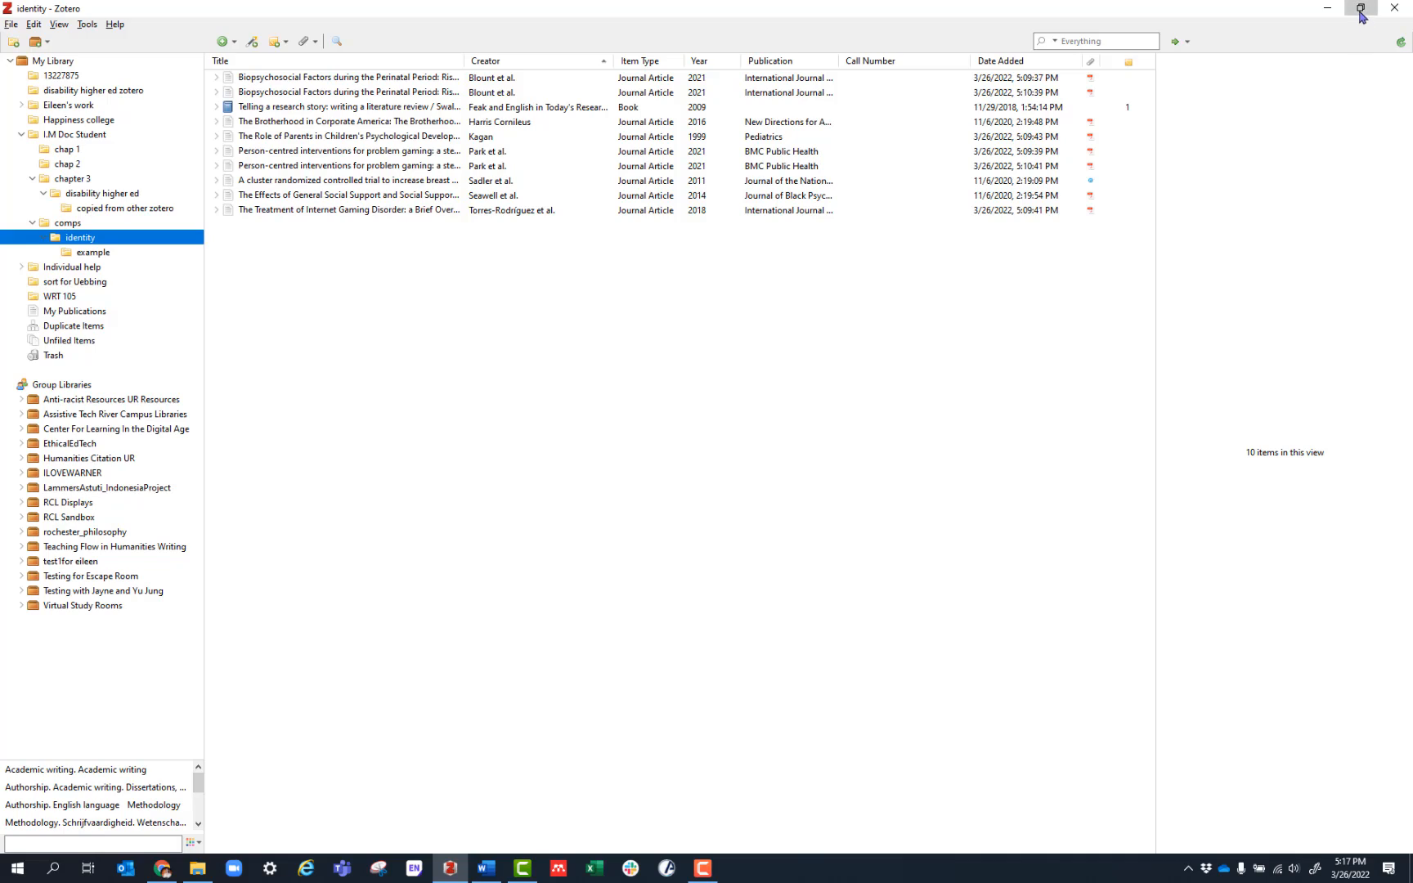
click(1361, 9)
drag(822, 149, 674, 116)
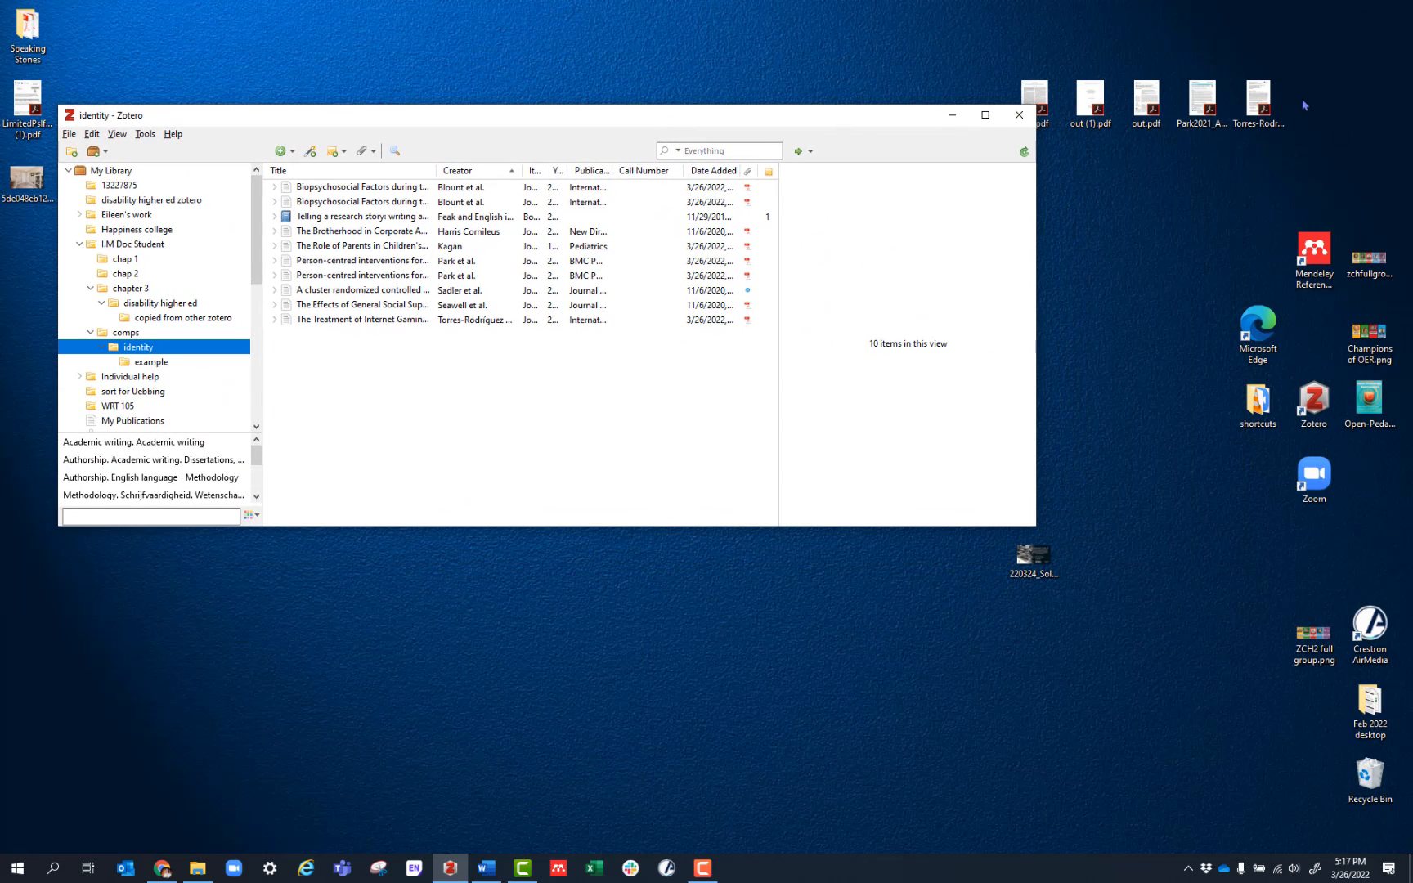
Step: Add the Park2021 and Torres-Rodríguez2018 article PDFs from the desktop to the example collection and dismiss the metadata retrieval report
drag(1302, 105, 1209, 103)
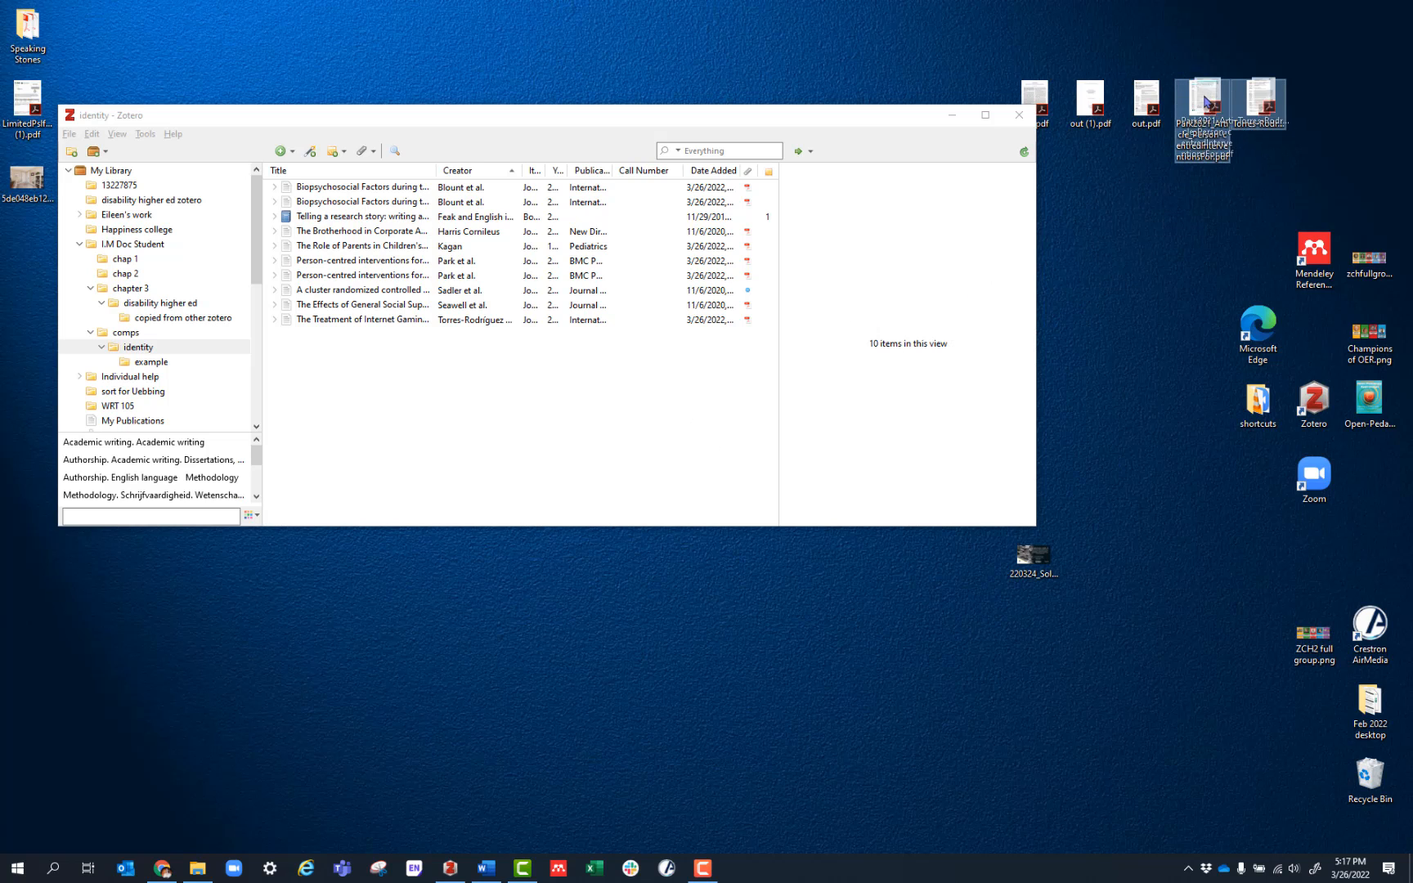
click(147, 365)
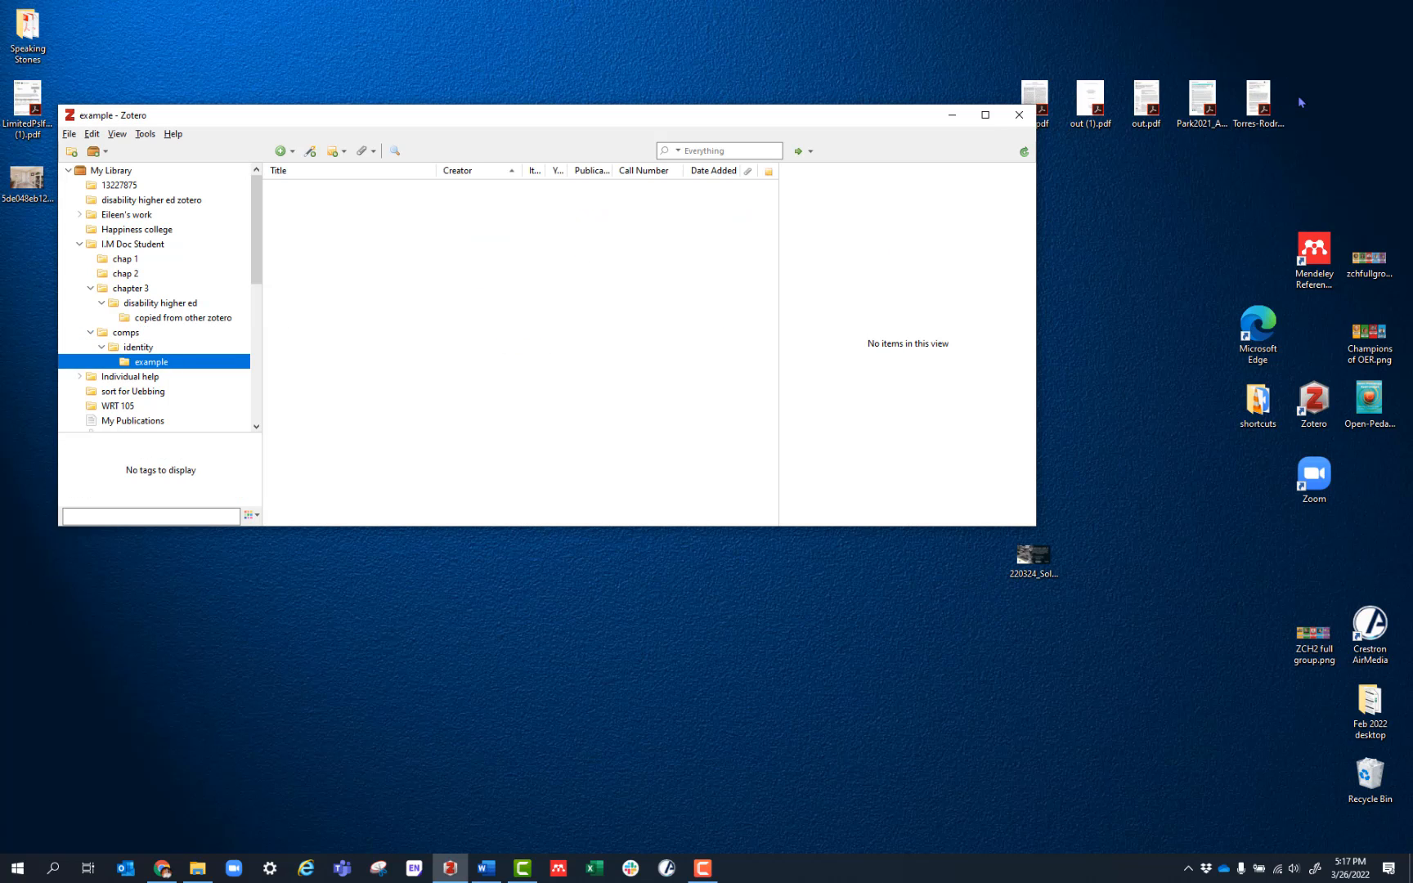
drag(1301, 102, 533, 248)
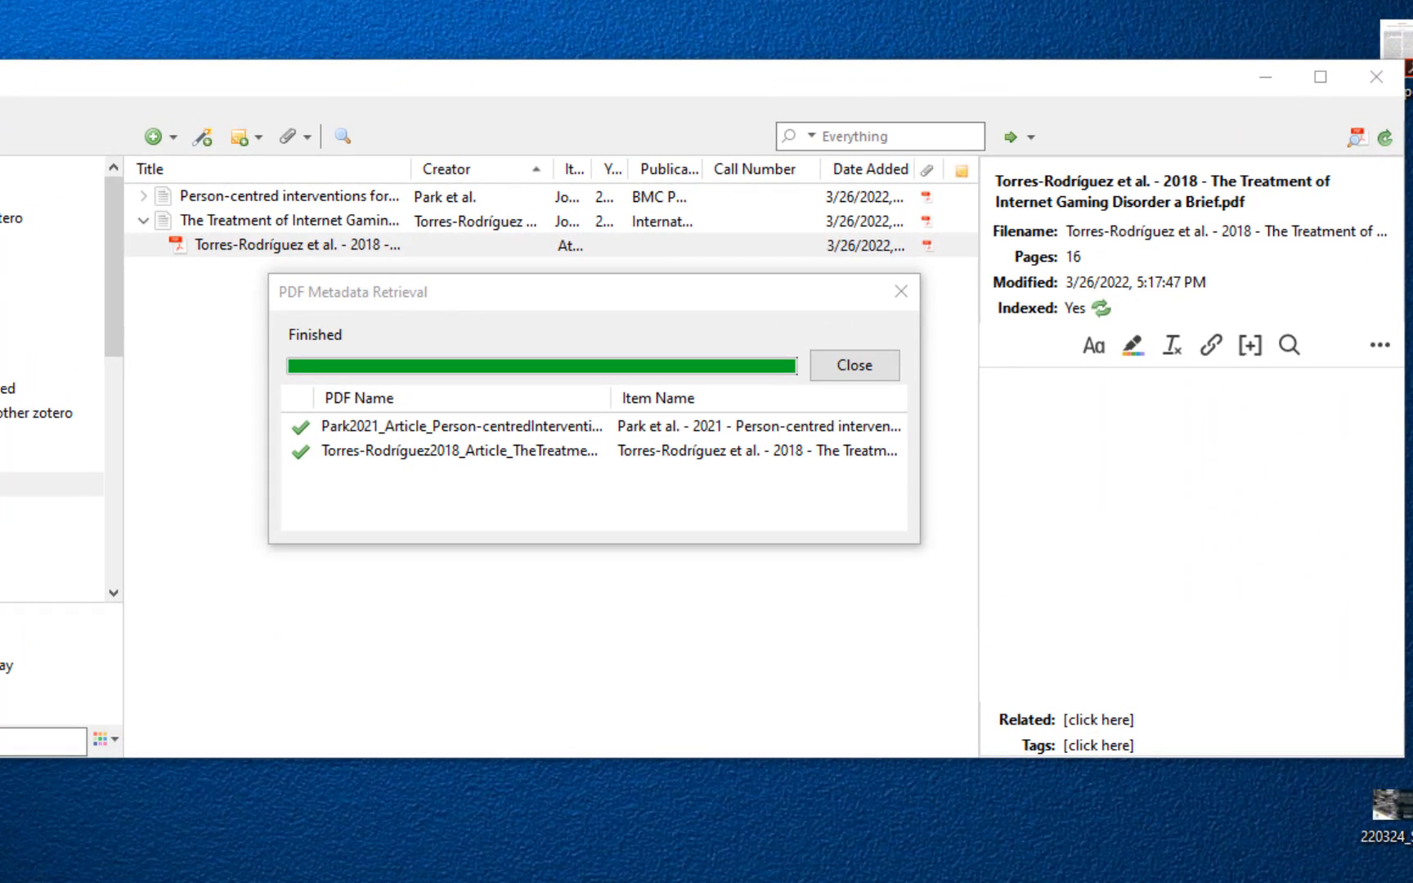
click(850, 366)
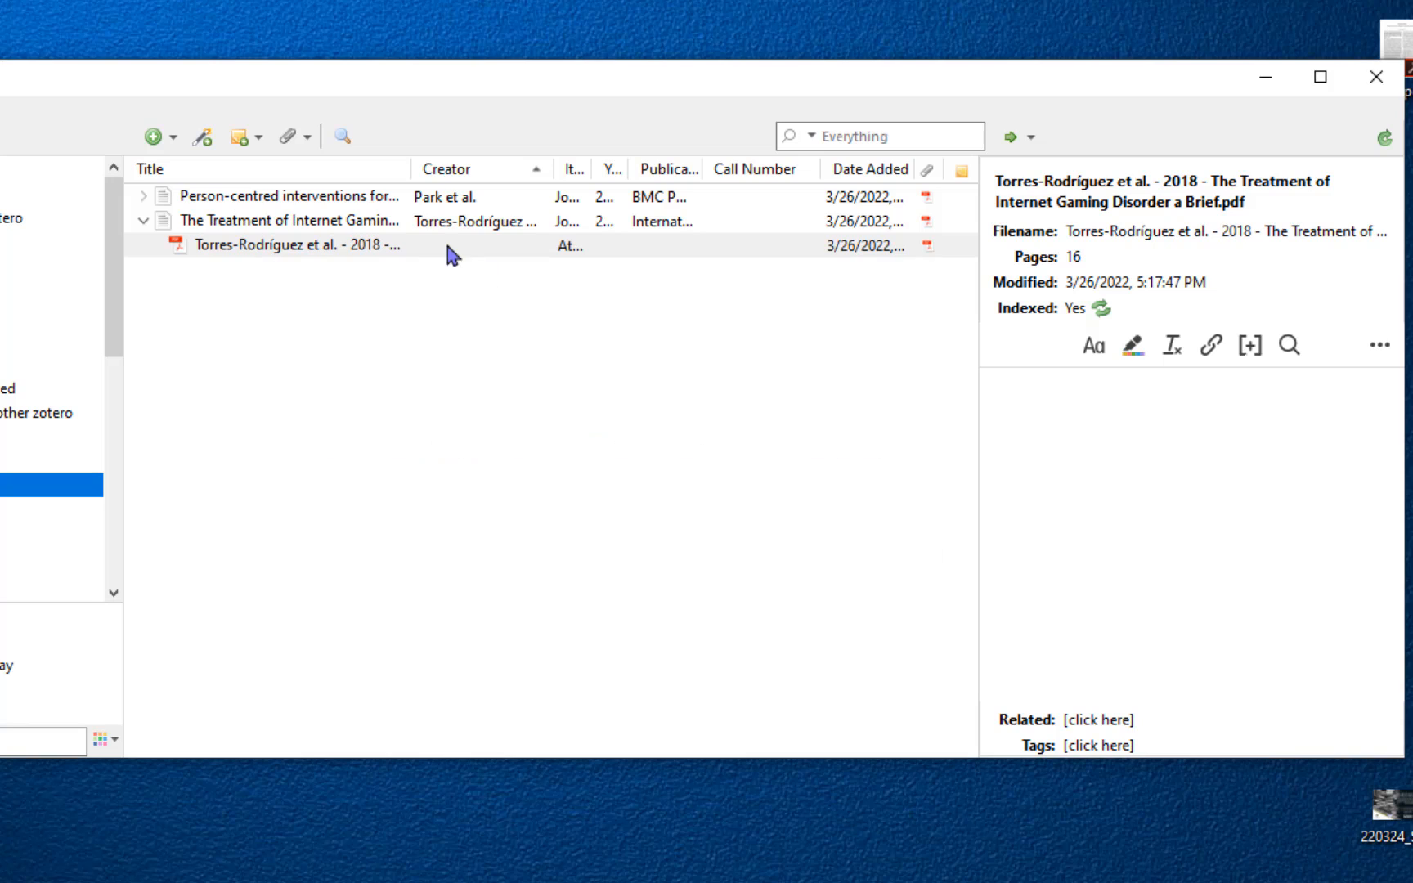
Step: Collapse the Internet Gaming Disorder article's attachment and check its citation details from item type and authors down to the DOI
click(143, 221)
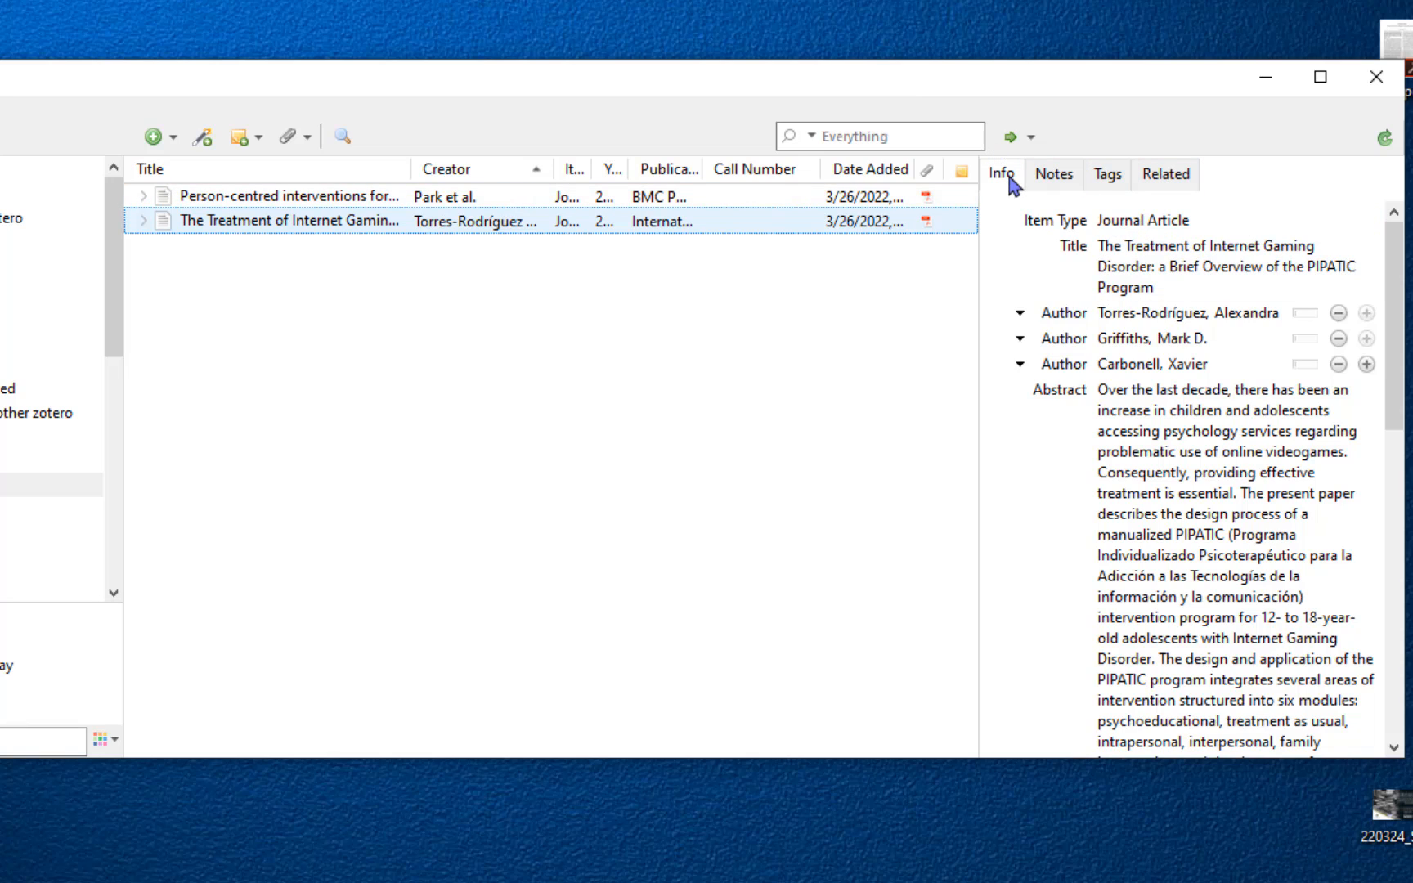
key(ctrl)
click(1161, 250)
click(1250, 315)
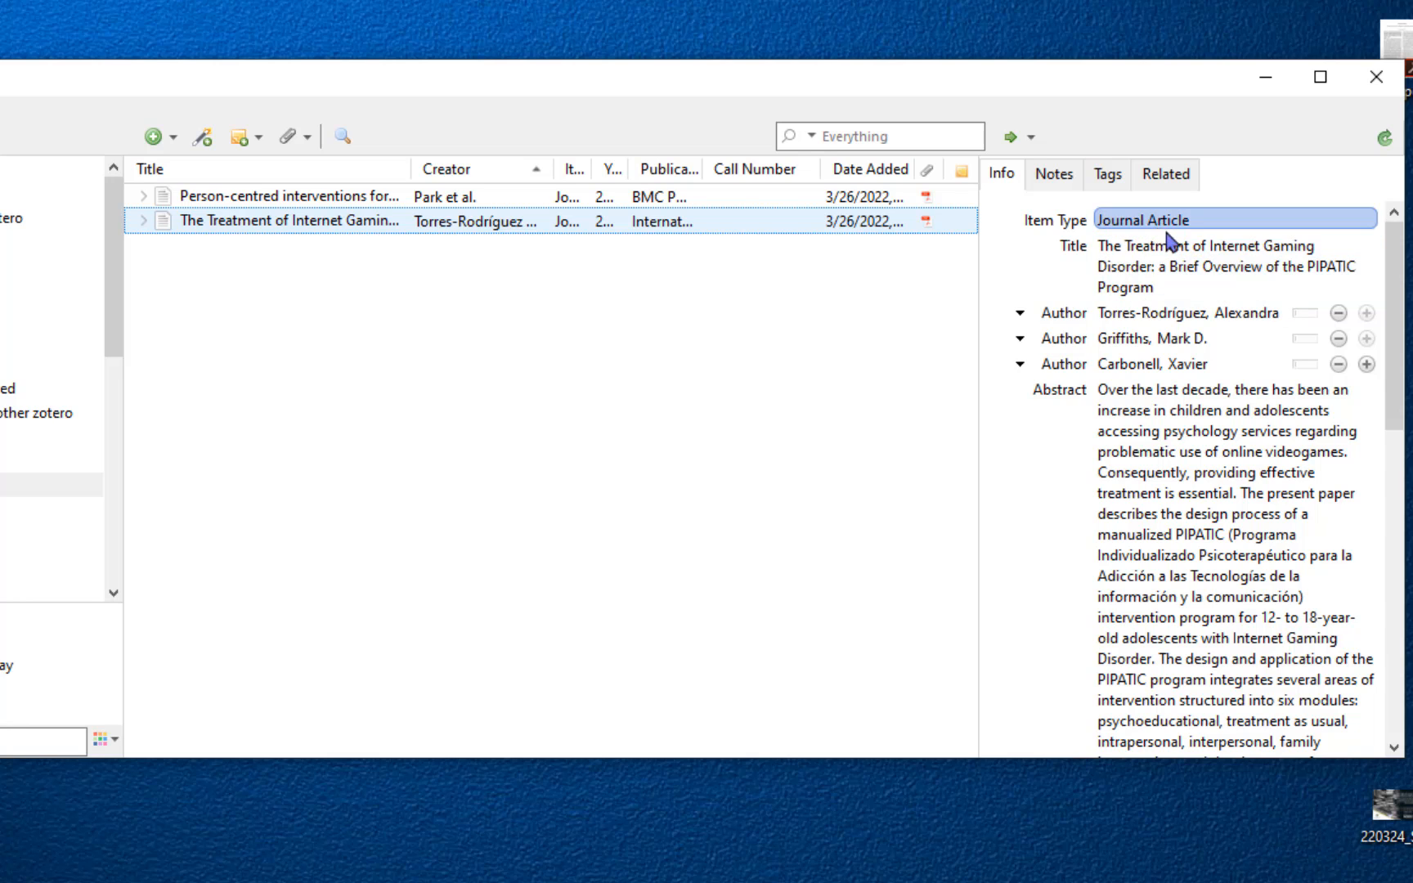
scroll(1202, 313, down, 4)
scroll(1201, 313, down, 3)
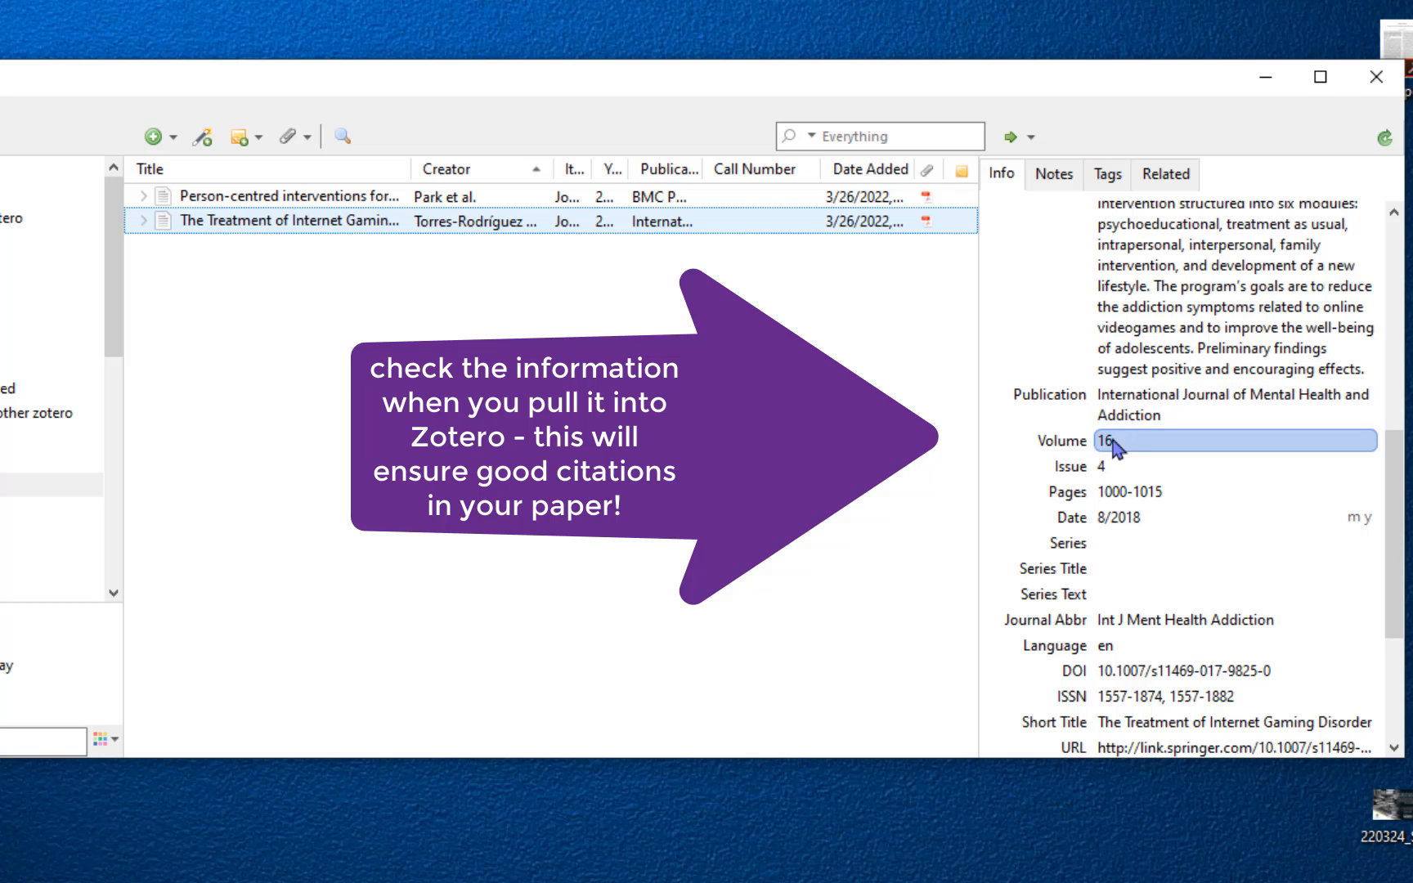
scroll(1176, 541, down, 3)
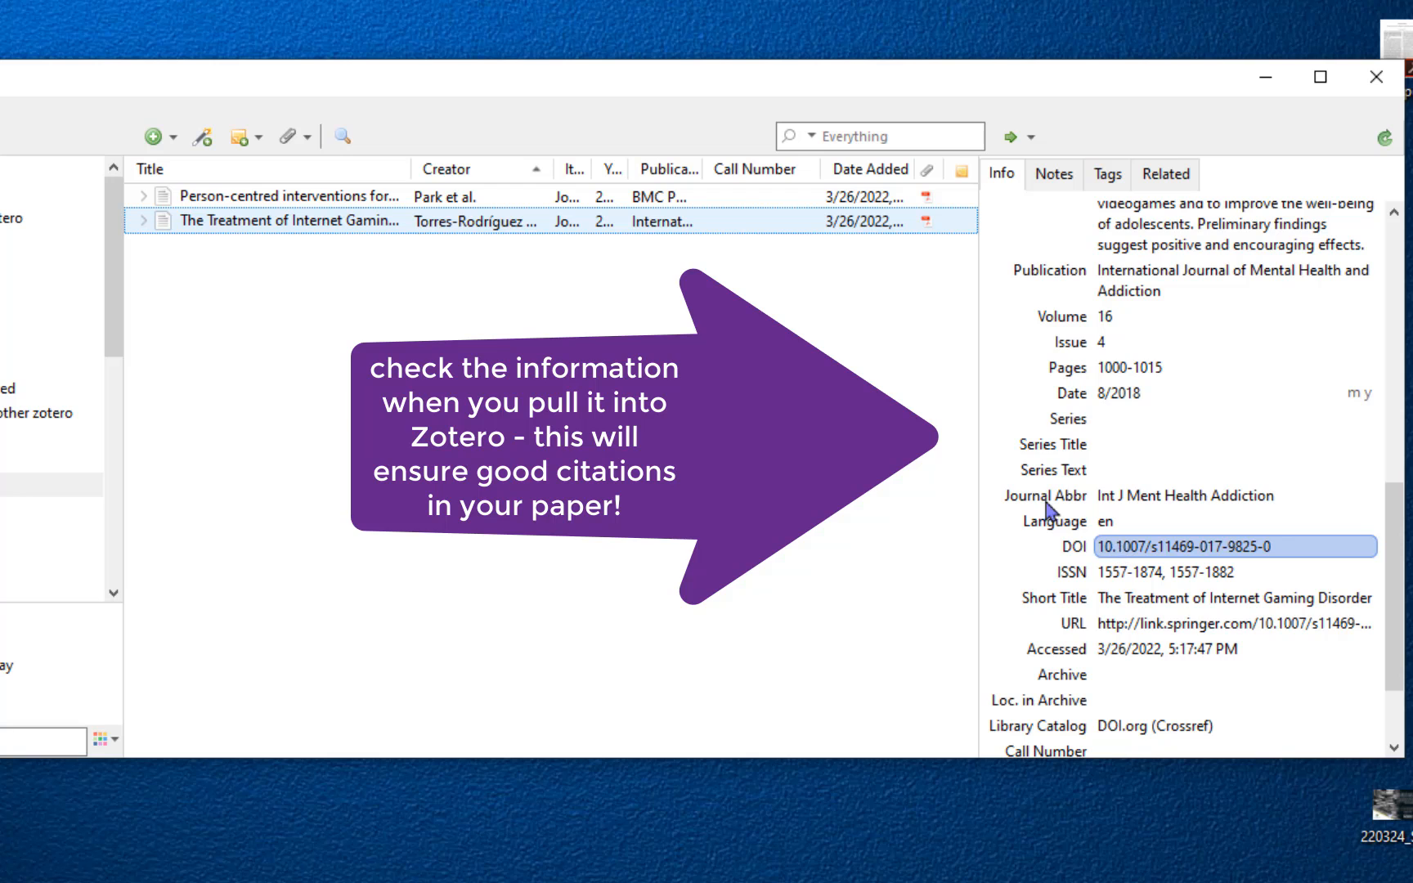
Step: Check the citation details of the article on person-centred interventions for problem gaming, from title and authors to publication data
click(222, 198)
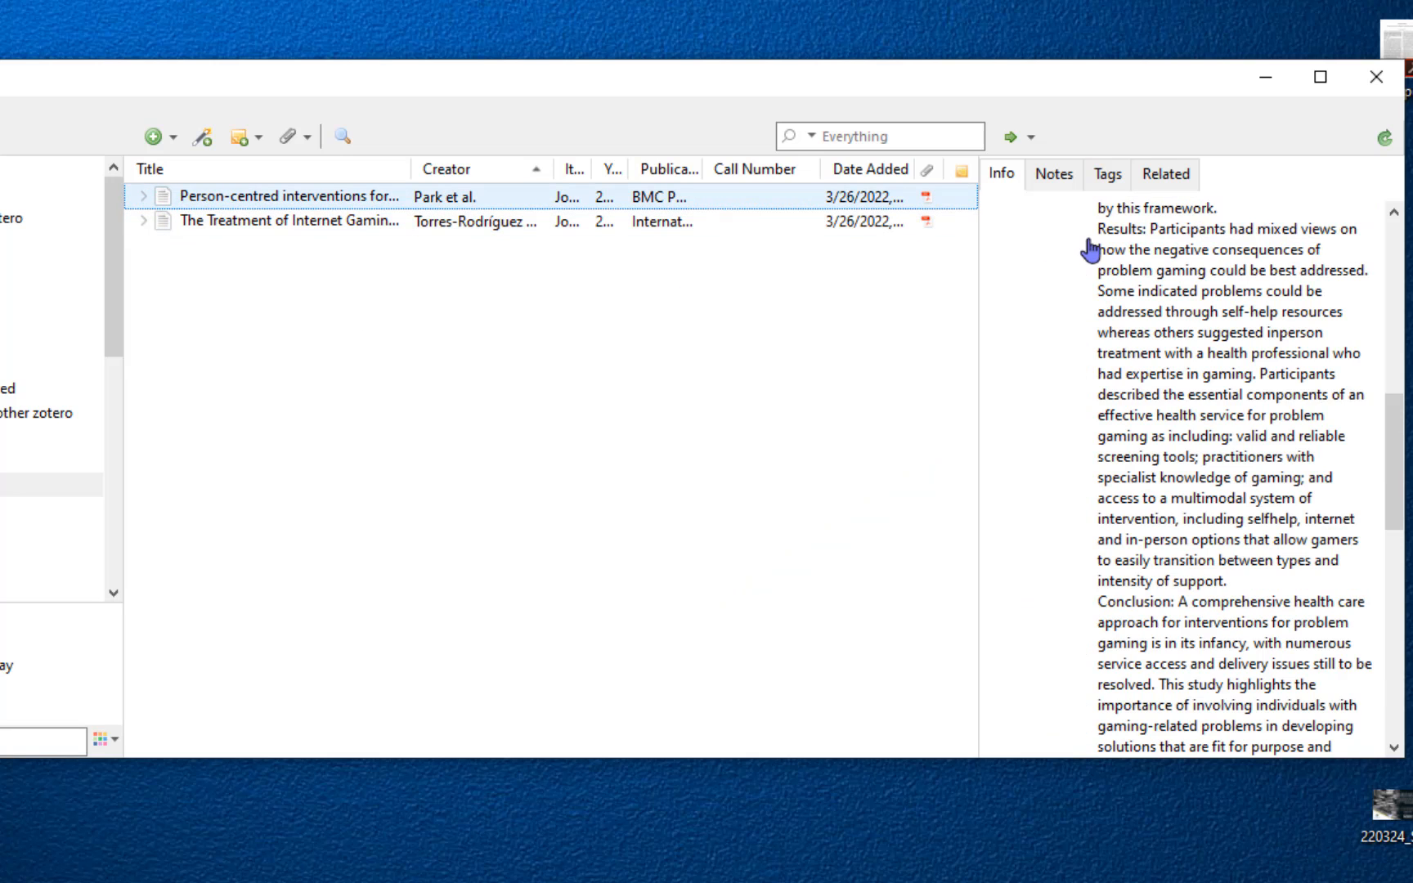
scroll(1145, 270, up, 10)
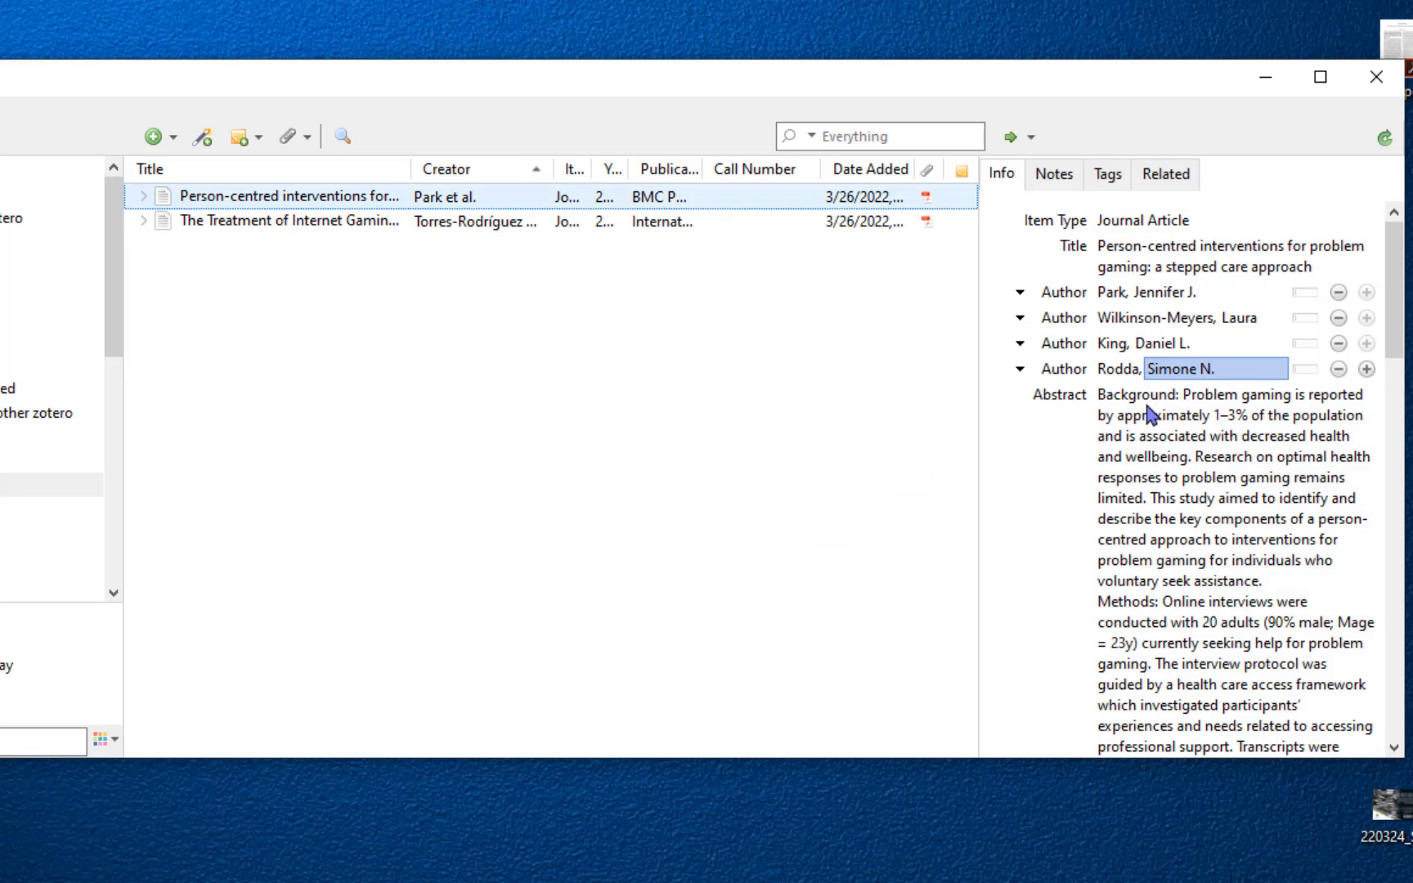
scroll(1149, 448, down, 10)
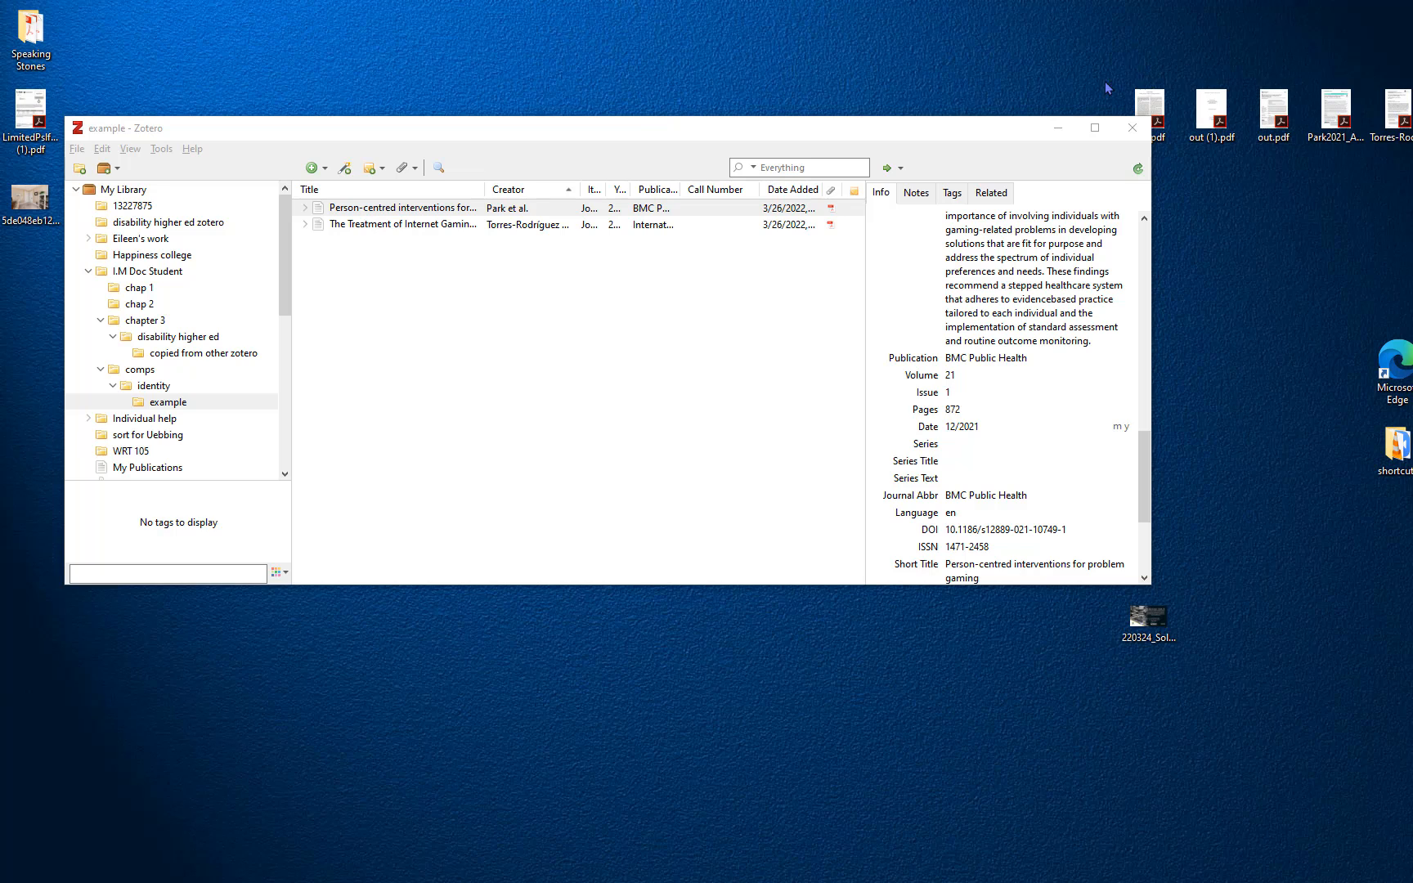
Step: Add out.pdf, 164.pdf and out (1).pdf from the desktop to the example collection and dismiss the metadata retrieval report
drag(1114, 96, 672, 334)
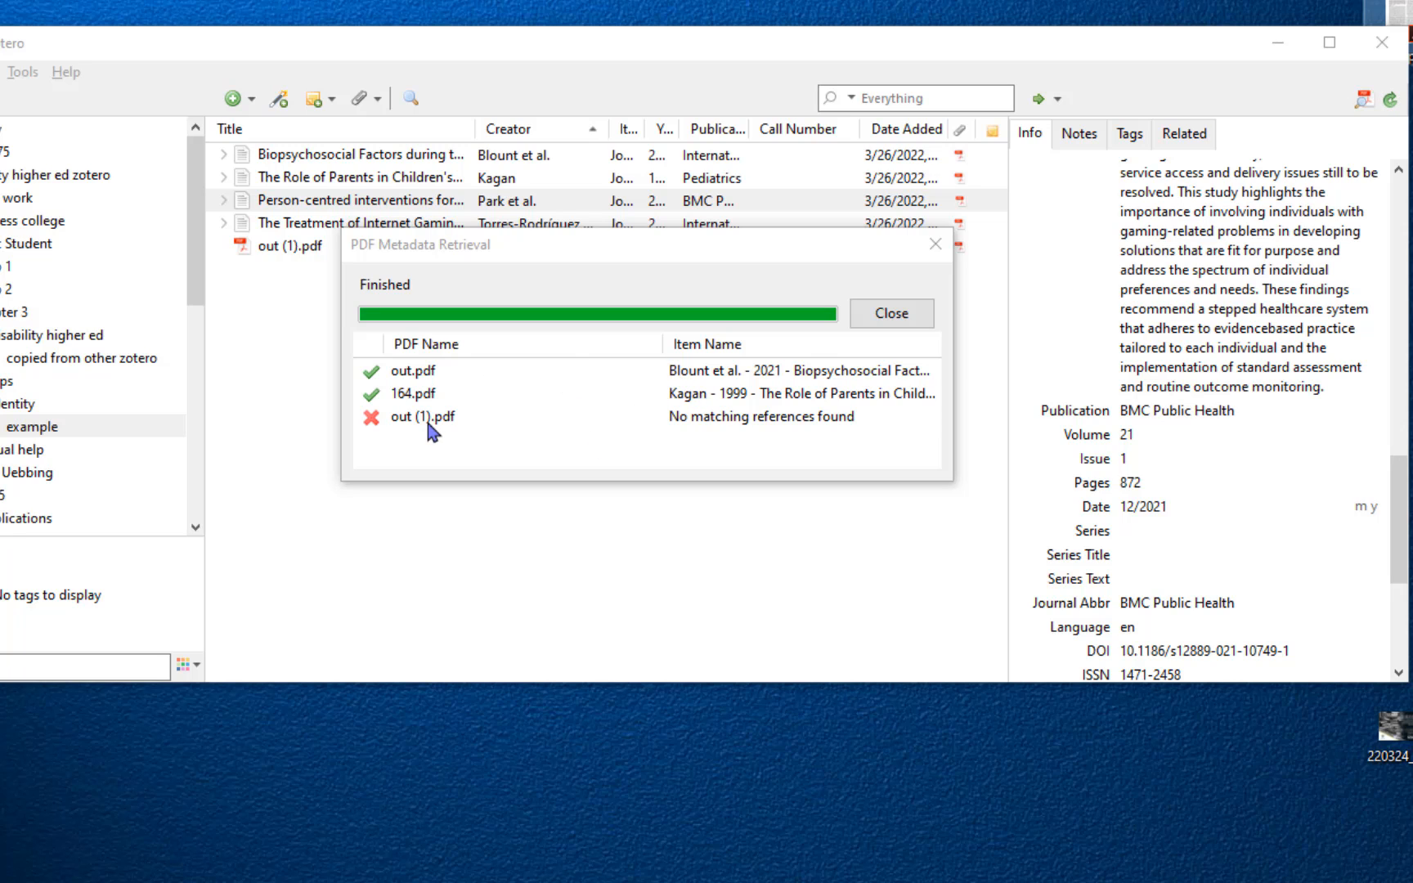
click(864, 315)
Step: Open out (1).pdf, enlarge the window downward, and examine its title page and ProQuest page for citation details
double_click(306, 254)
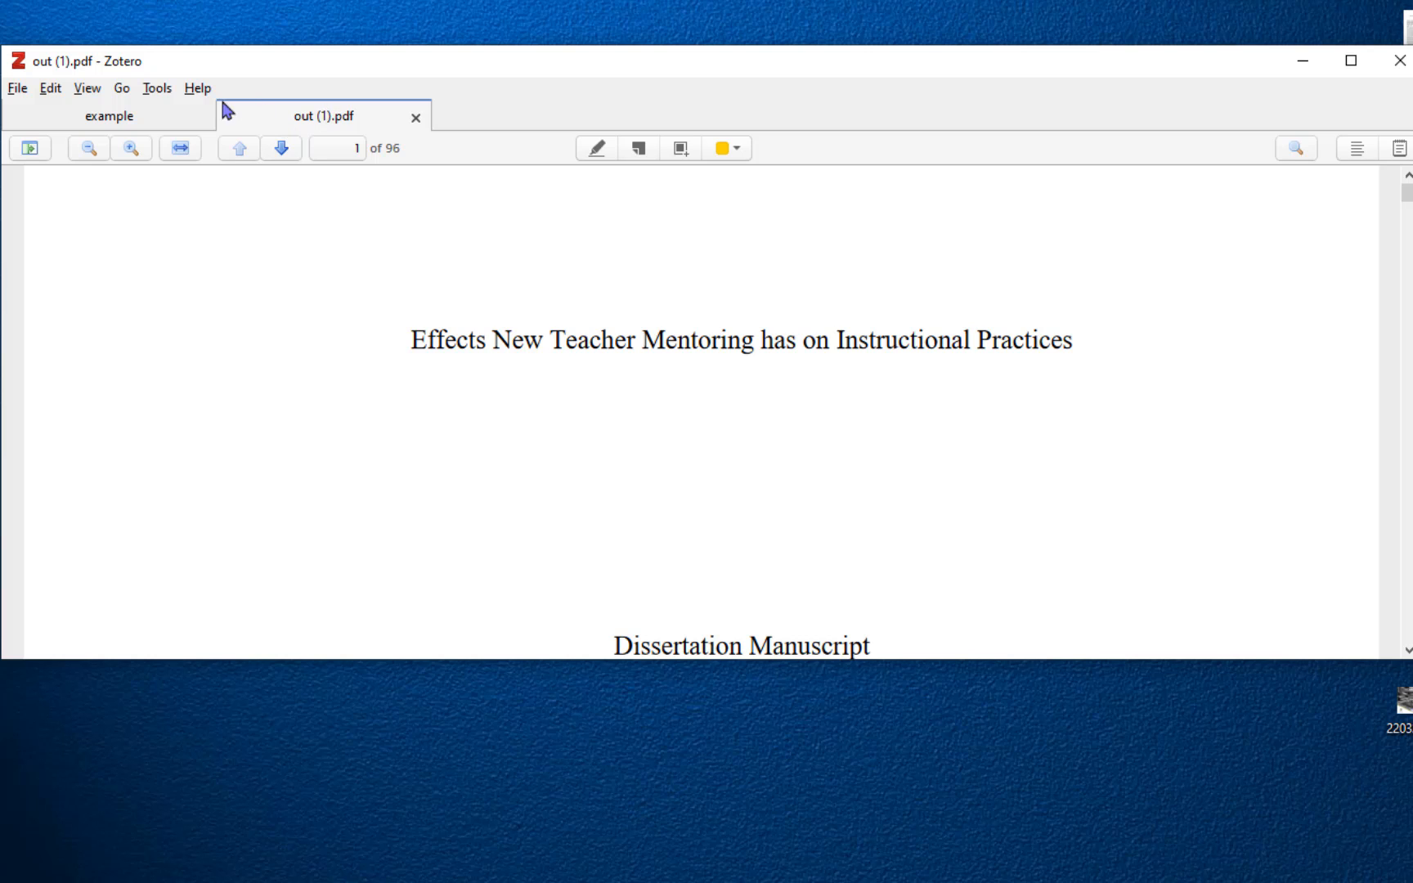
scroll(764, 413, down, 5)
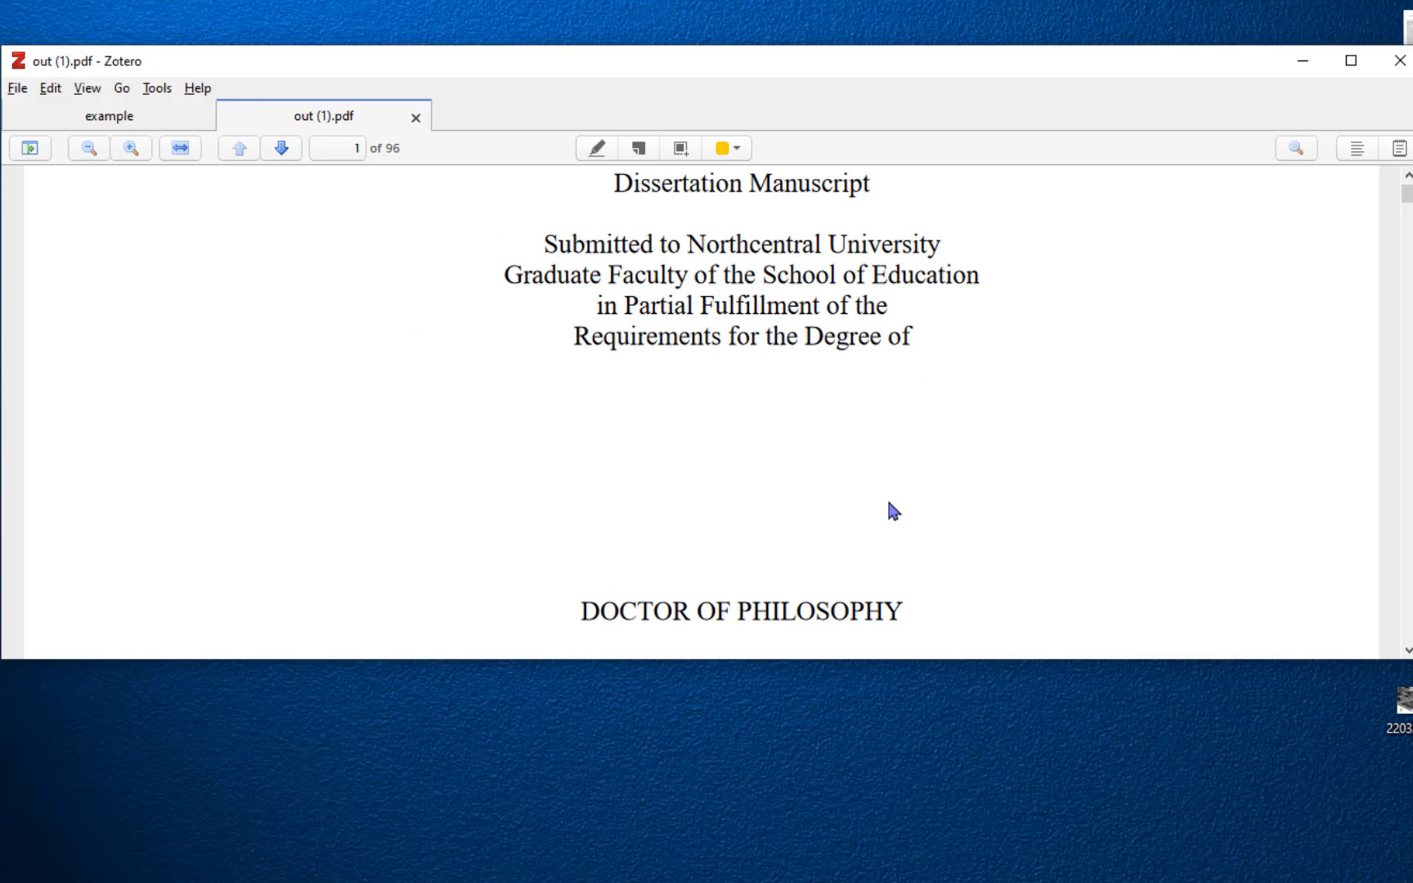
scroll(893, 510, down, 8)
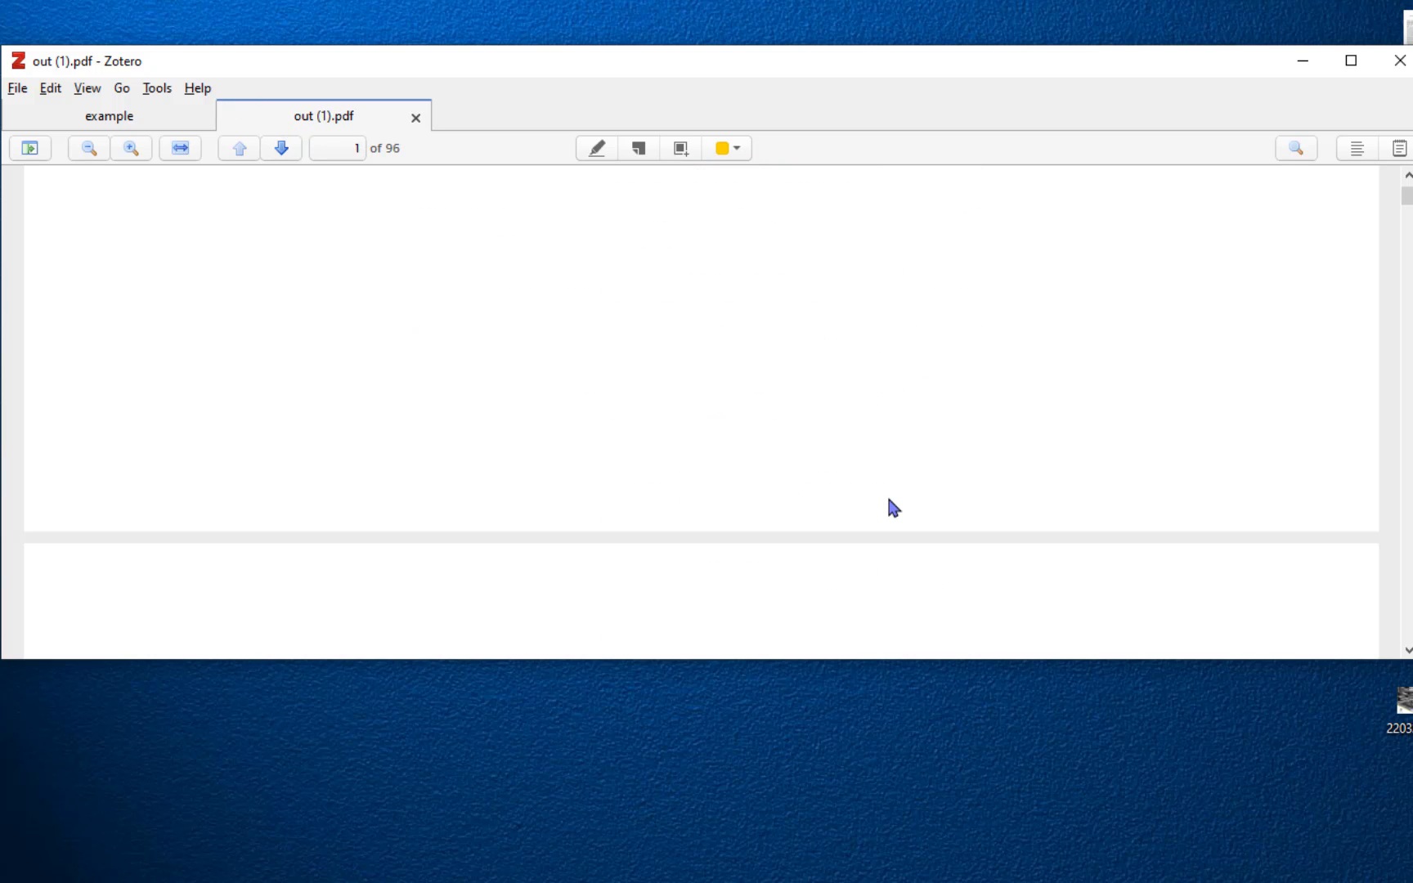
scroll(889, 500, down, 6)
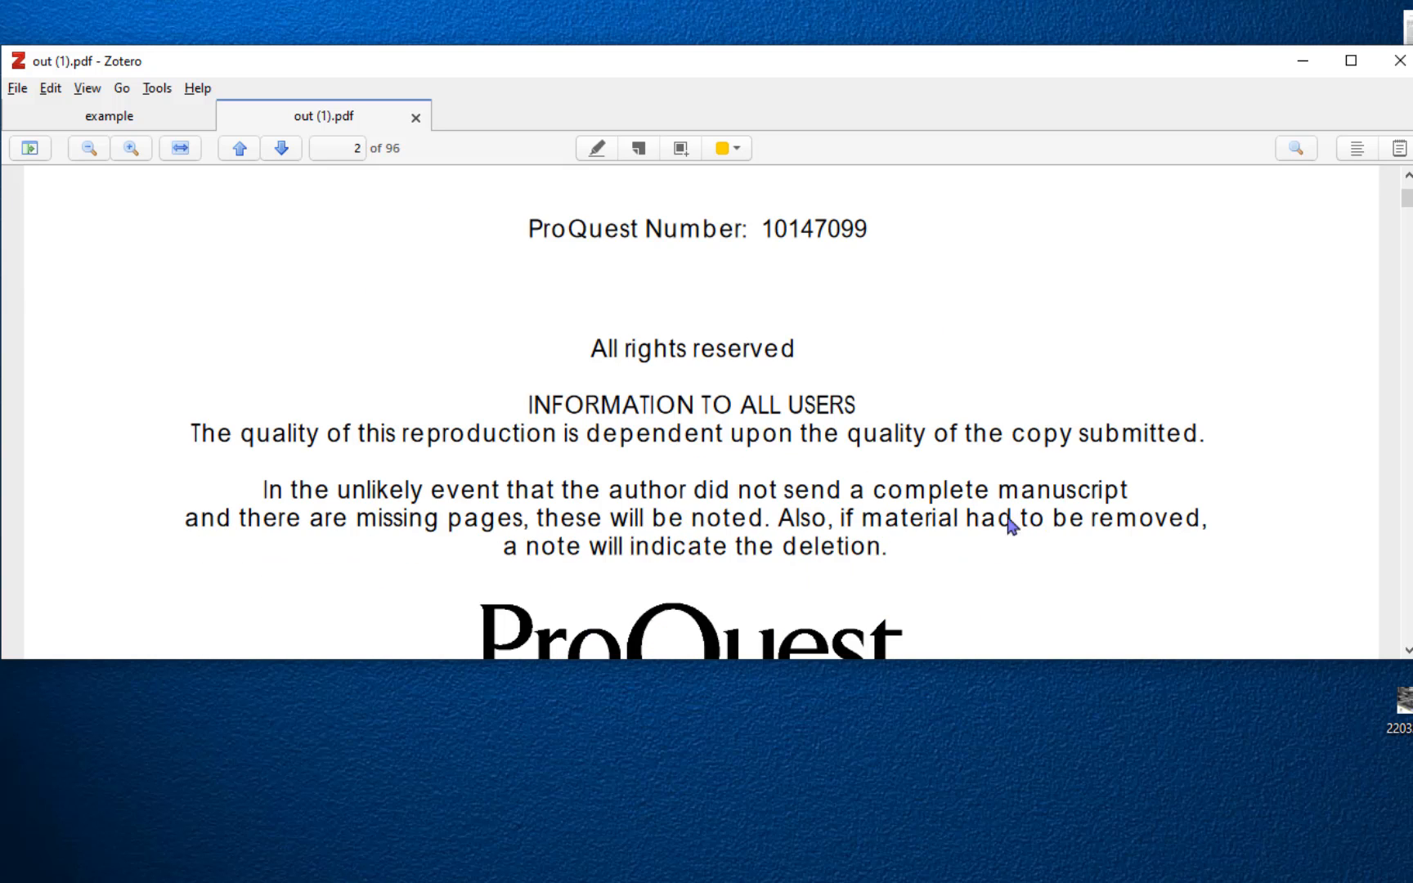
drag(921, 659, 919, 882)
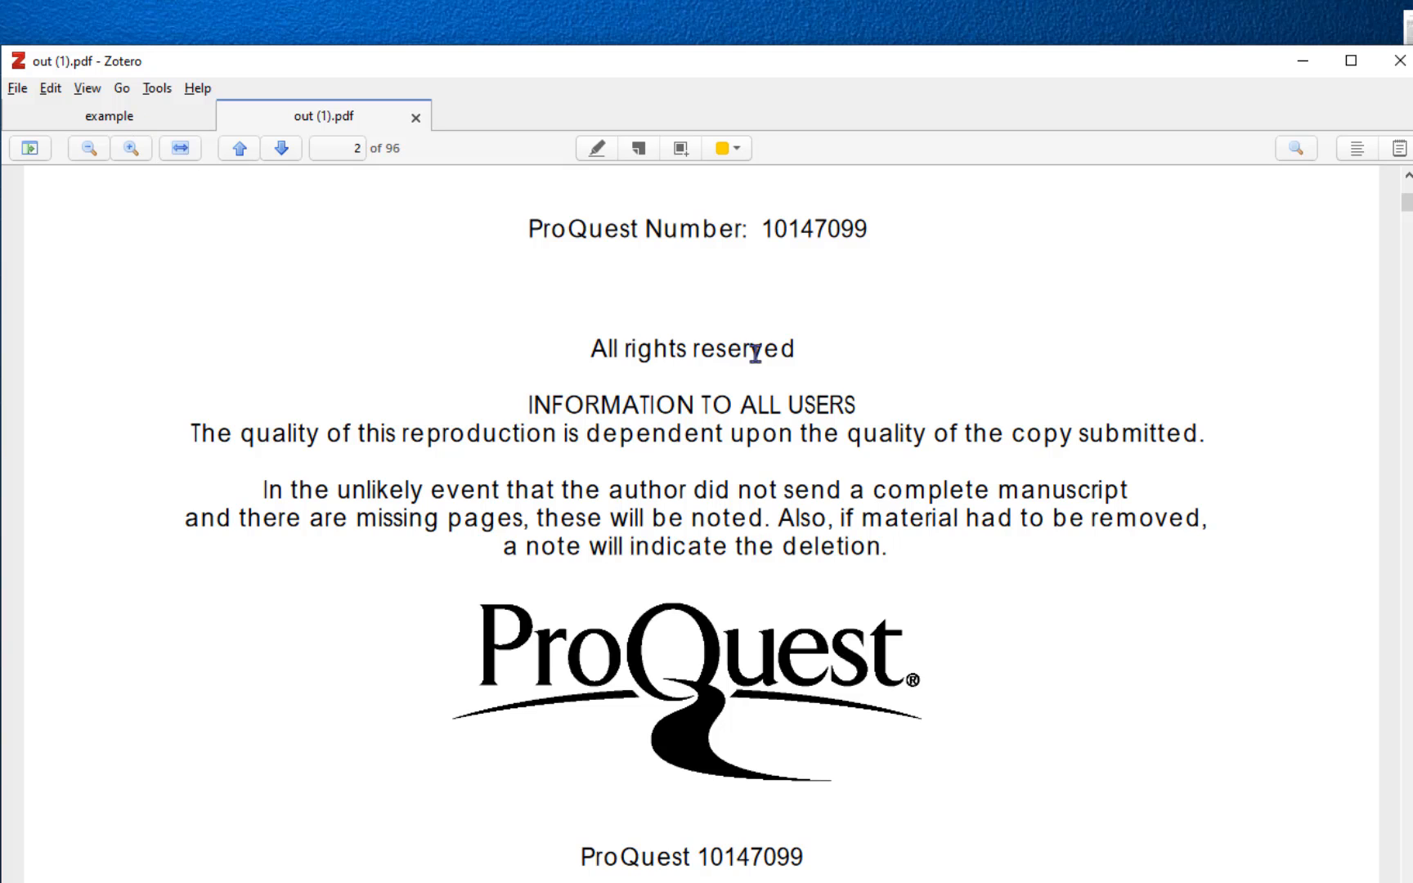
scroll(659, 302, up, 15)
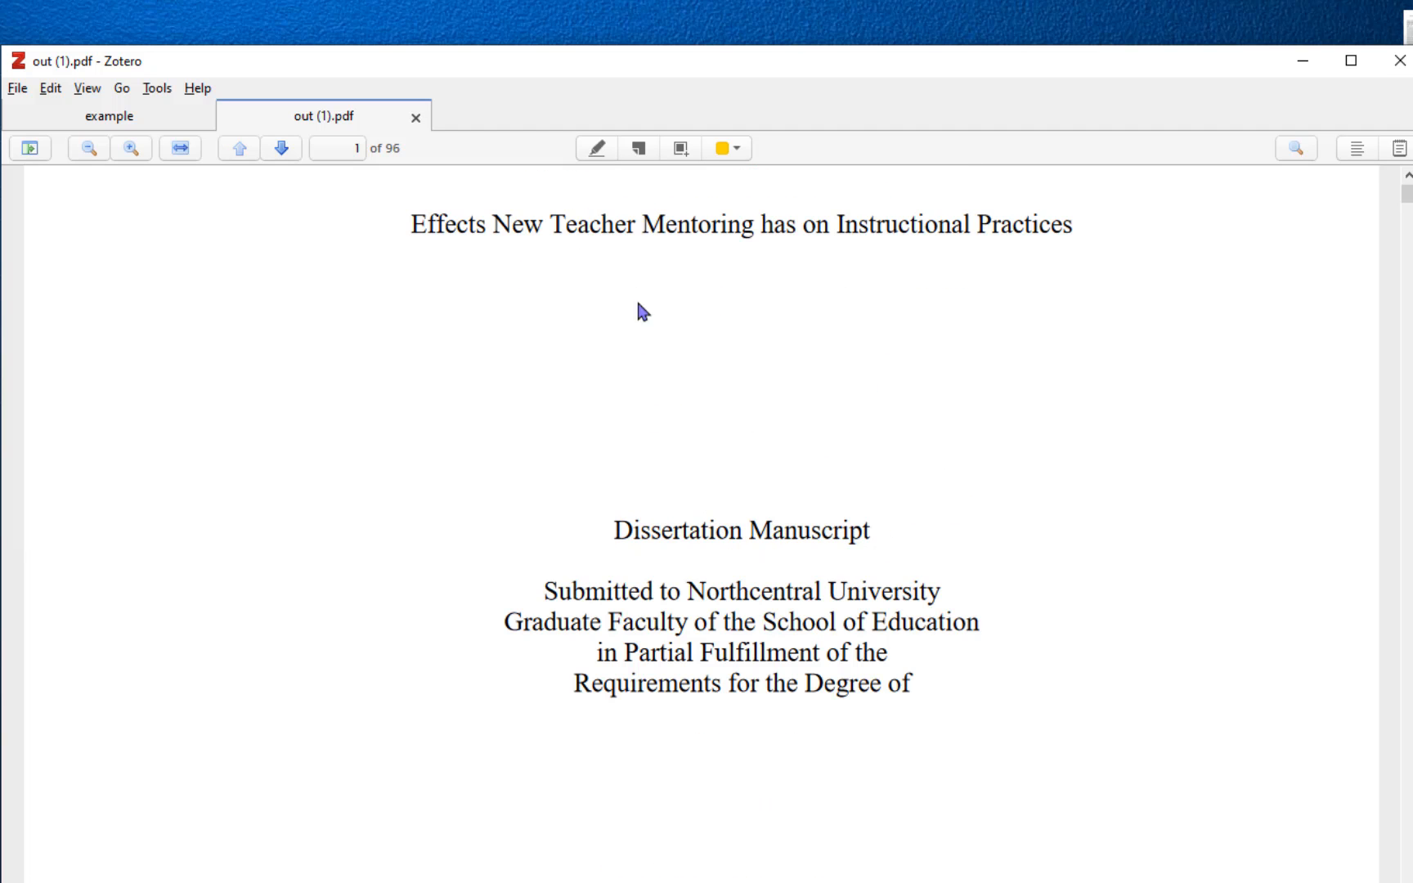
Step: Return to the example collection and create a blank Thesis item for manual entry of the dissertation
click(103, 123)
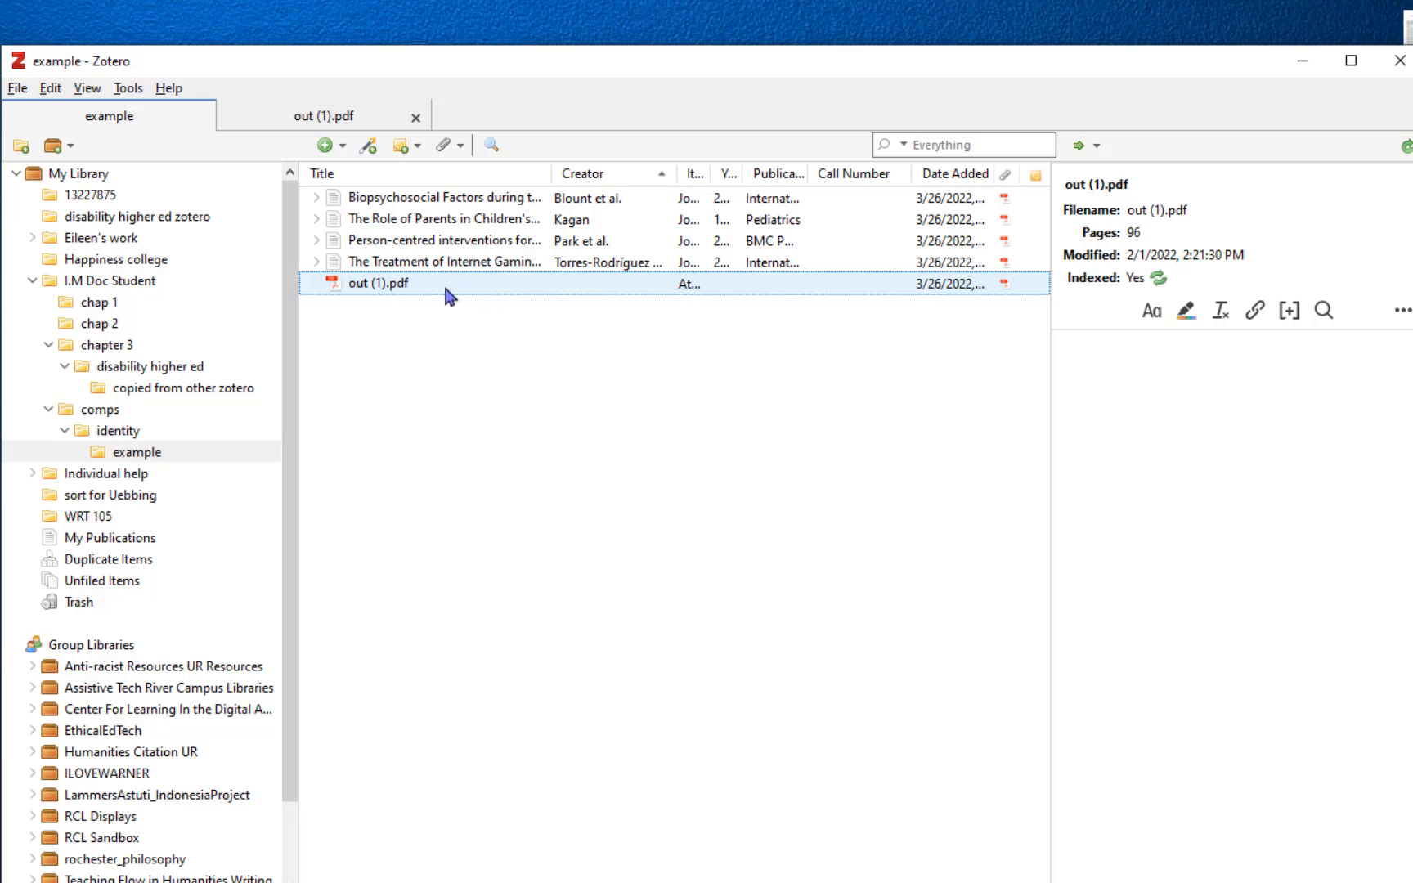
click(330, 148)
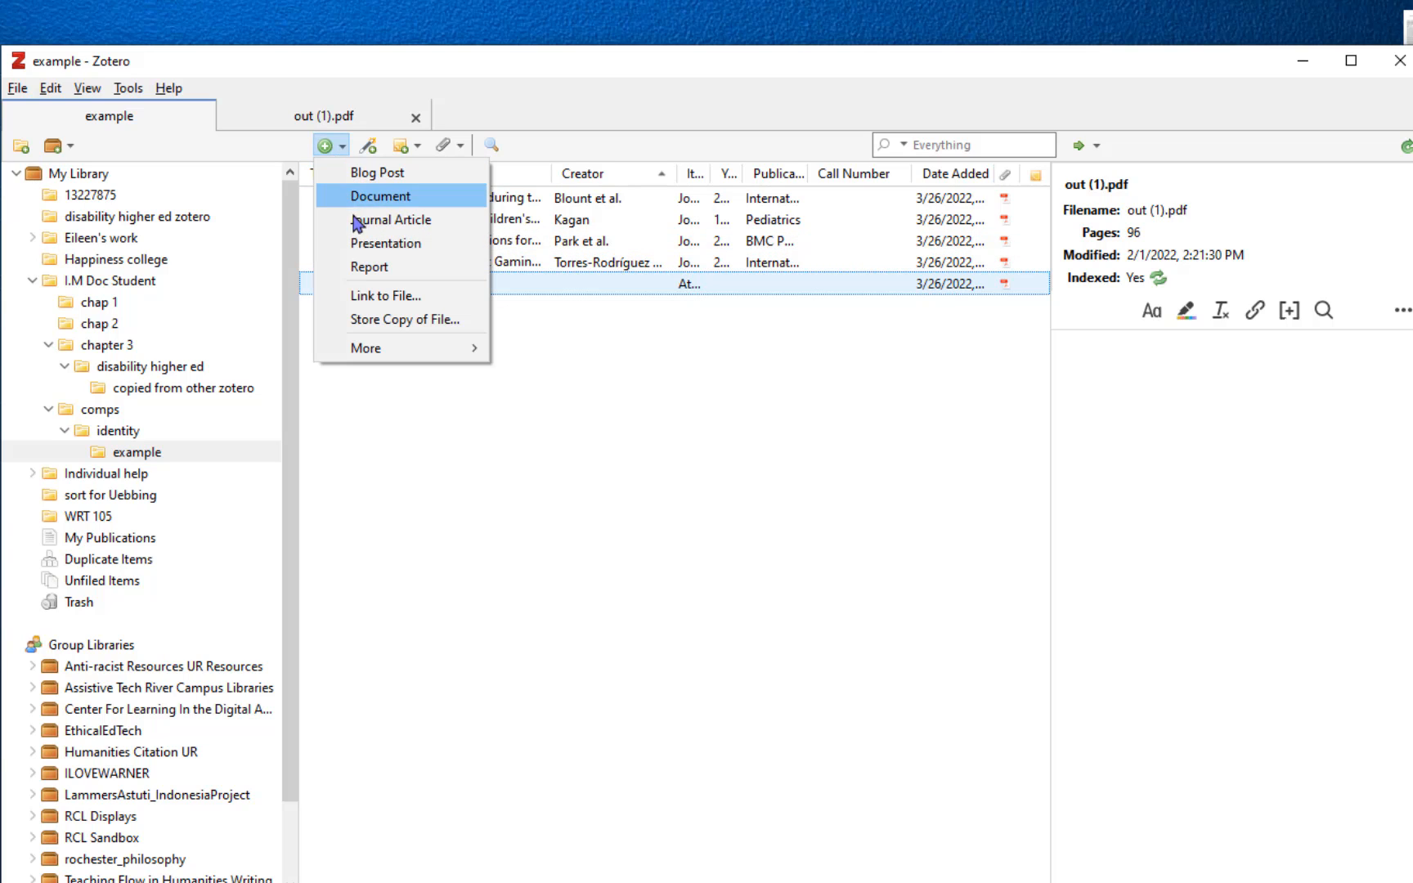
mouse_move(384, 347)
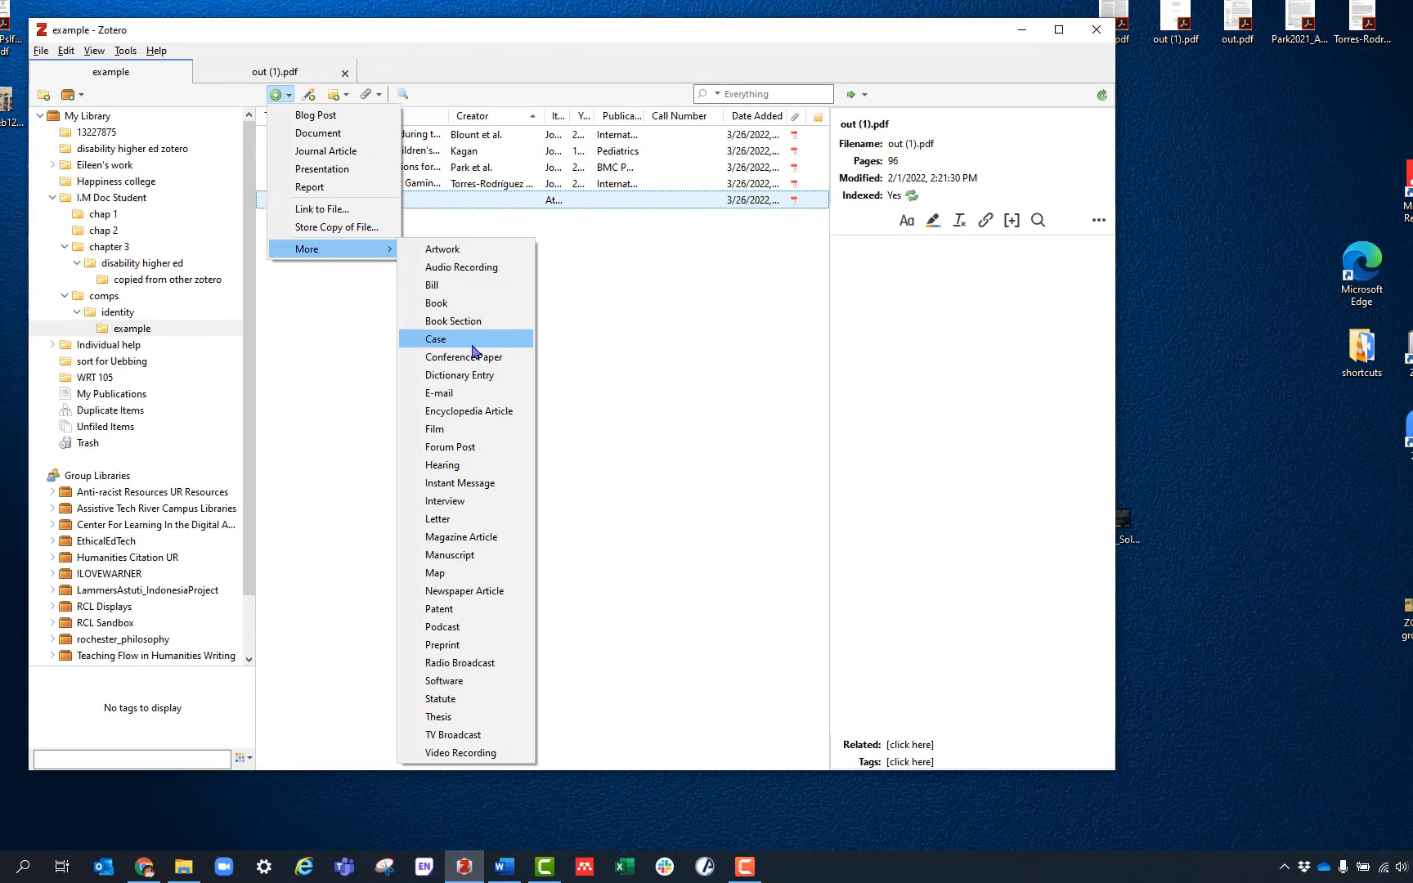
click(440, 716)
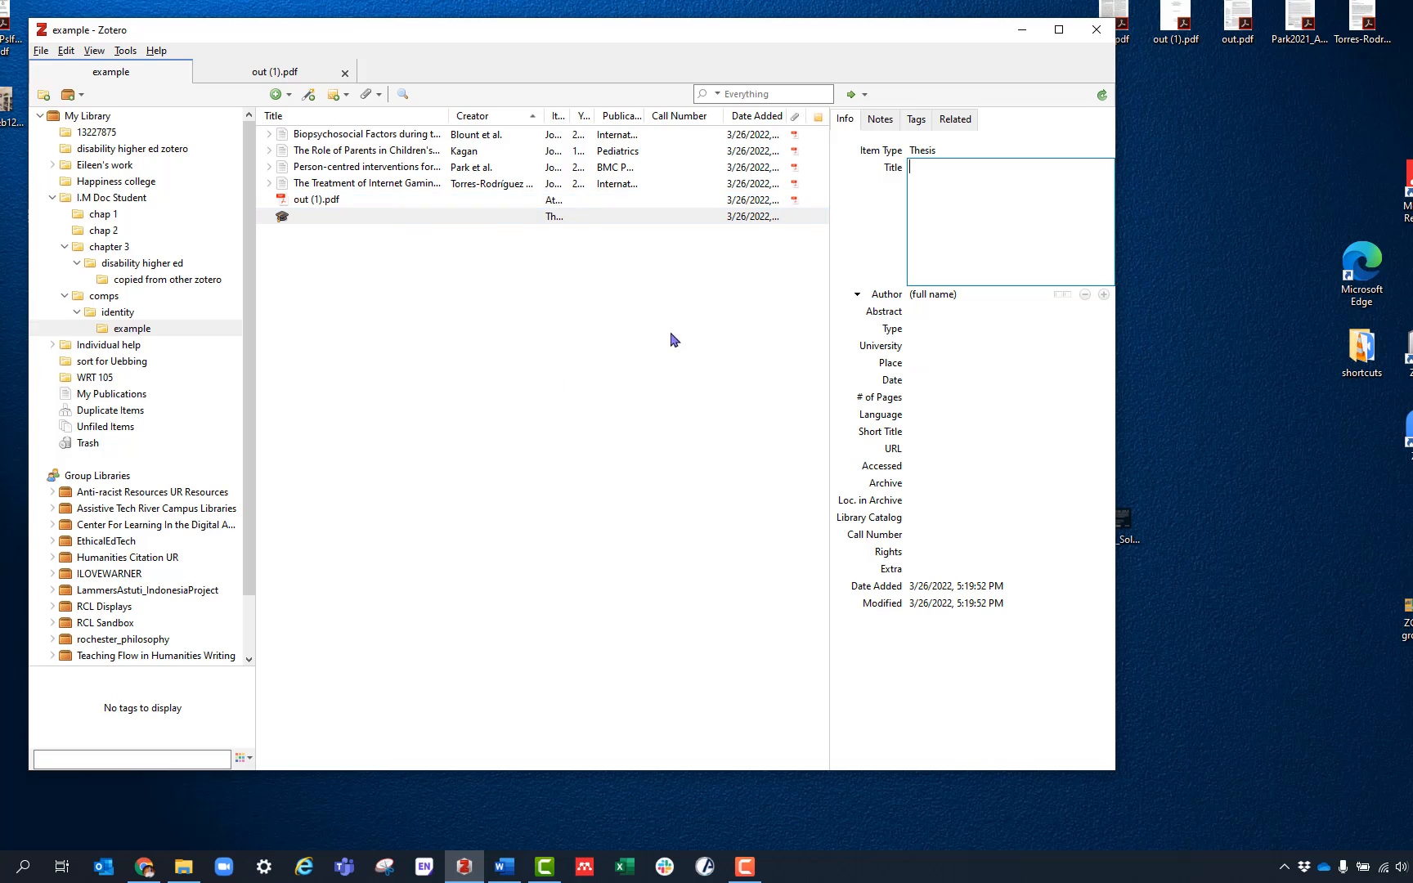
key(Tab)
Step: Switch to Chrome, open the first DiscoverUR result's article at Elsevier ScienceDirect Journals, and save it to Zotero with the connector
click(146, 867)
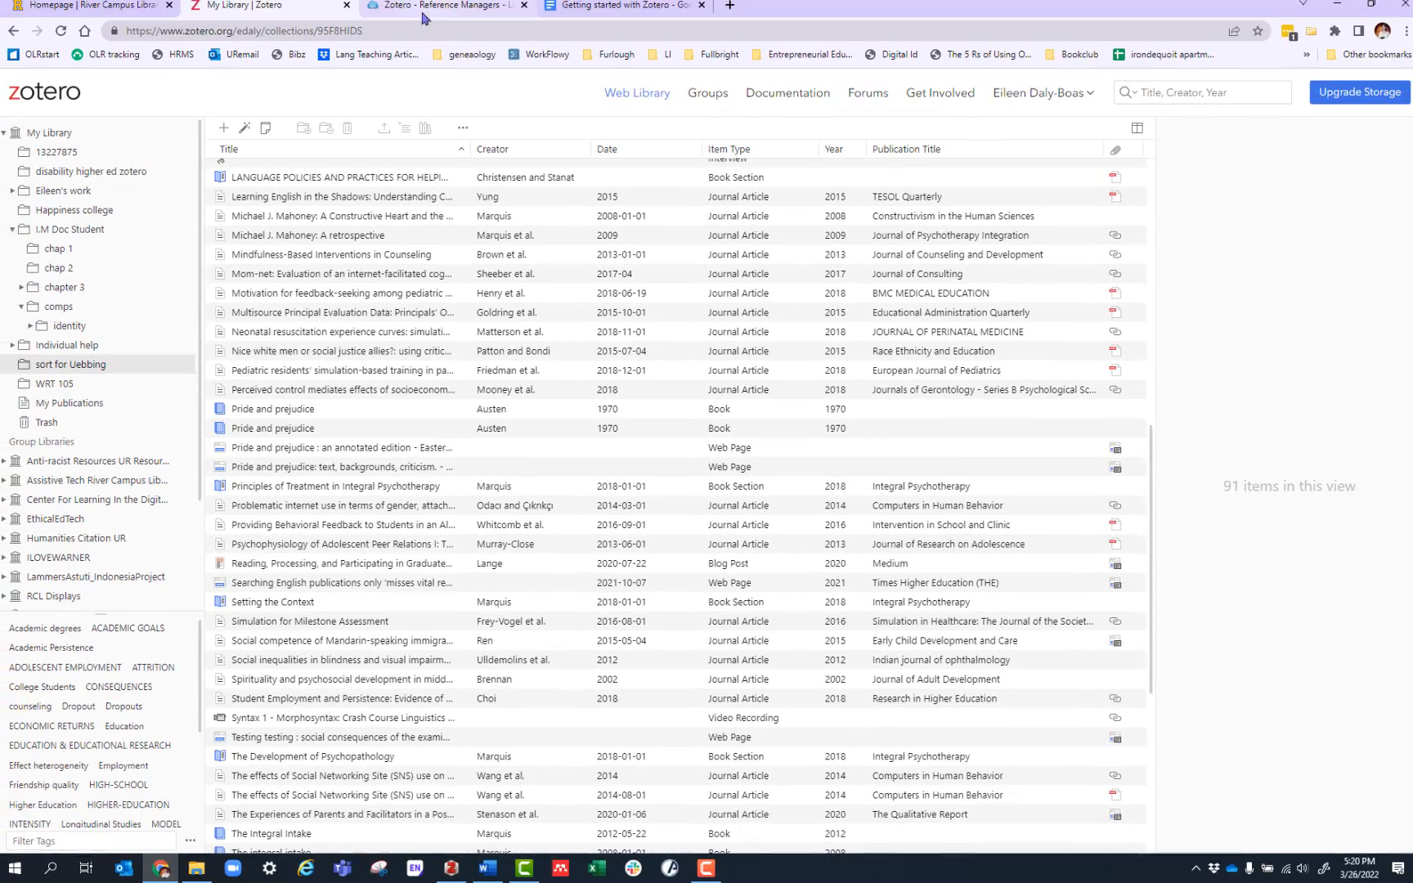
click(90, 12)
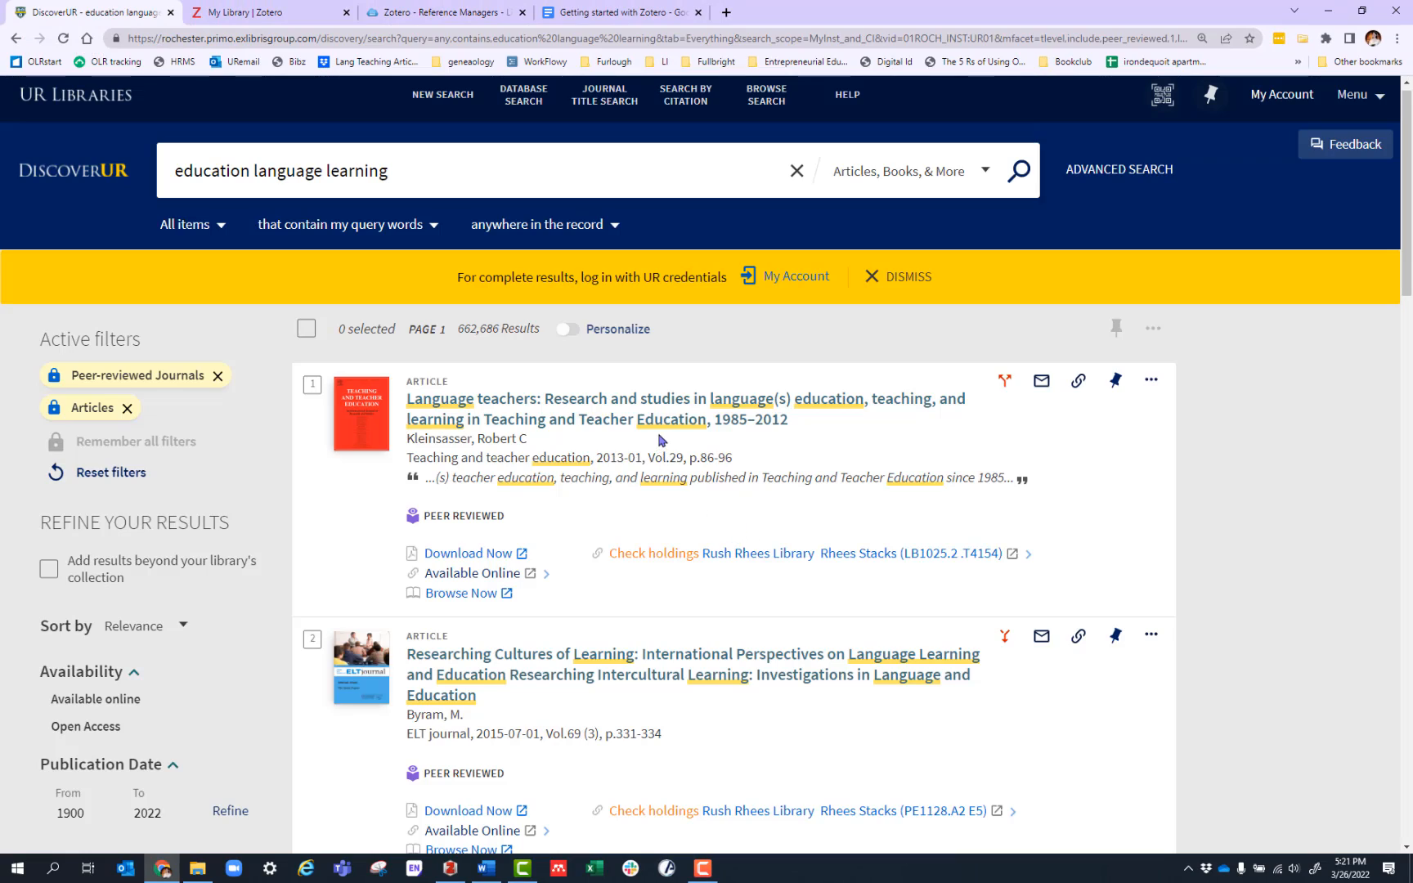
click(667, 434)
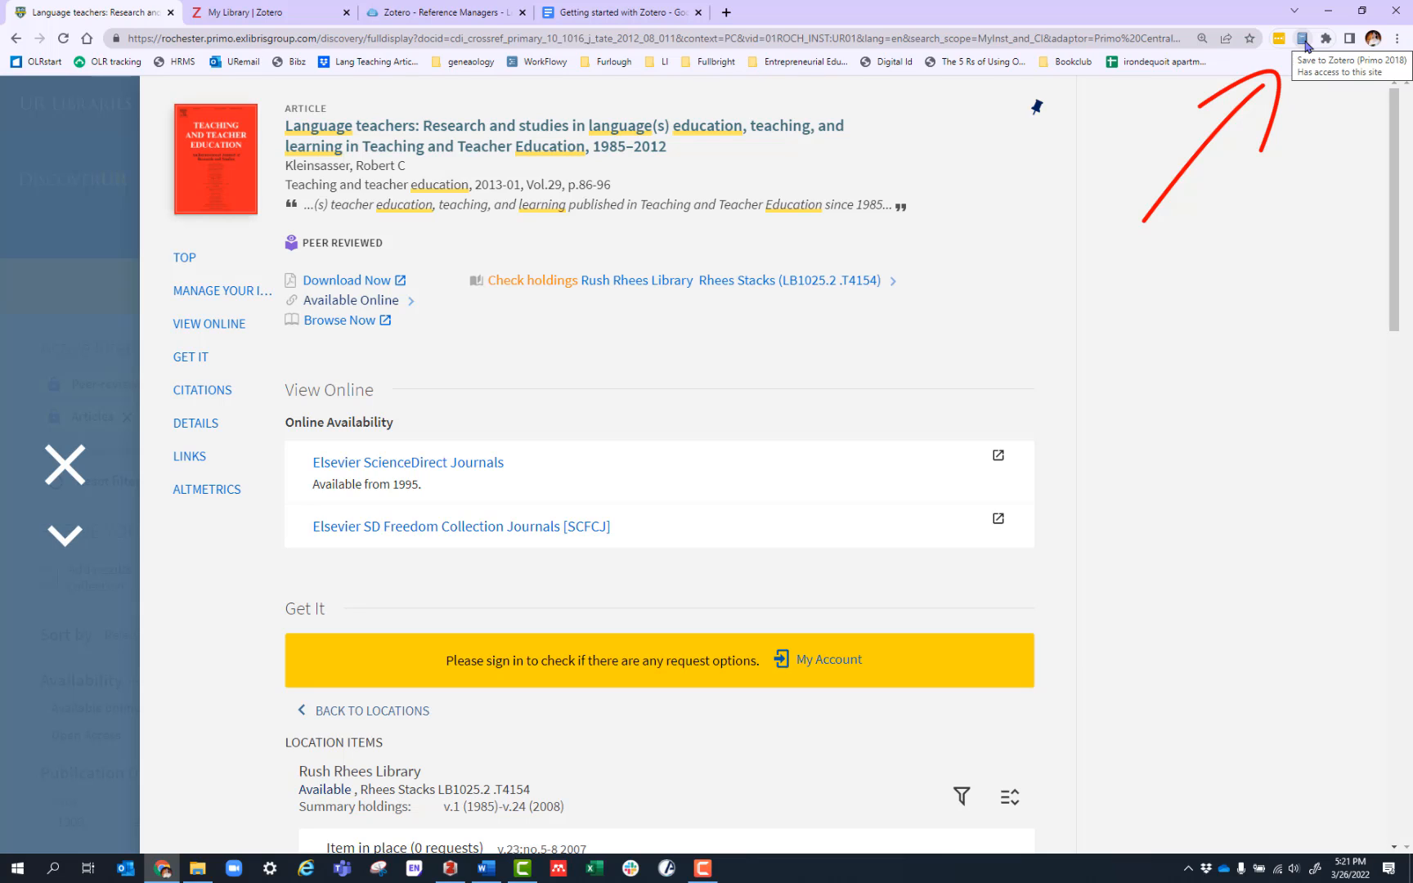
click(485, 465)
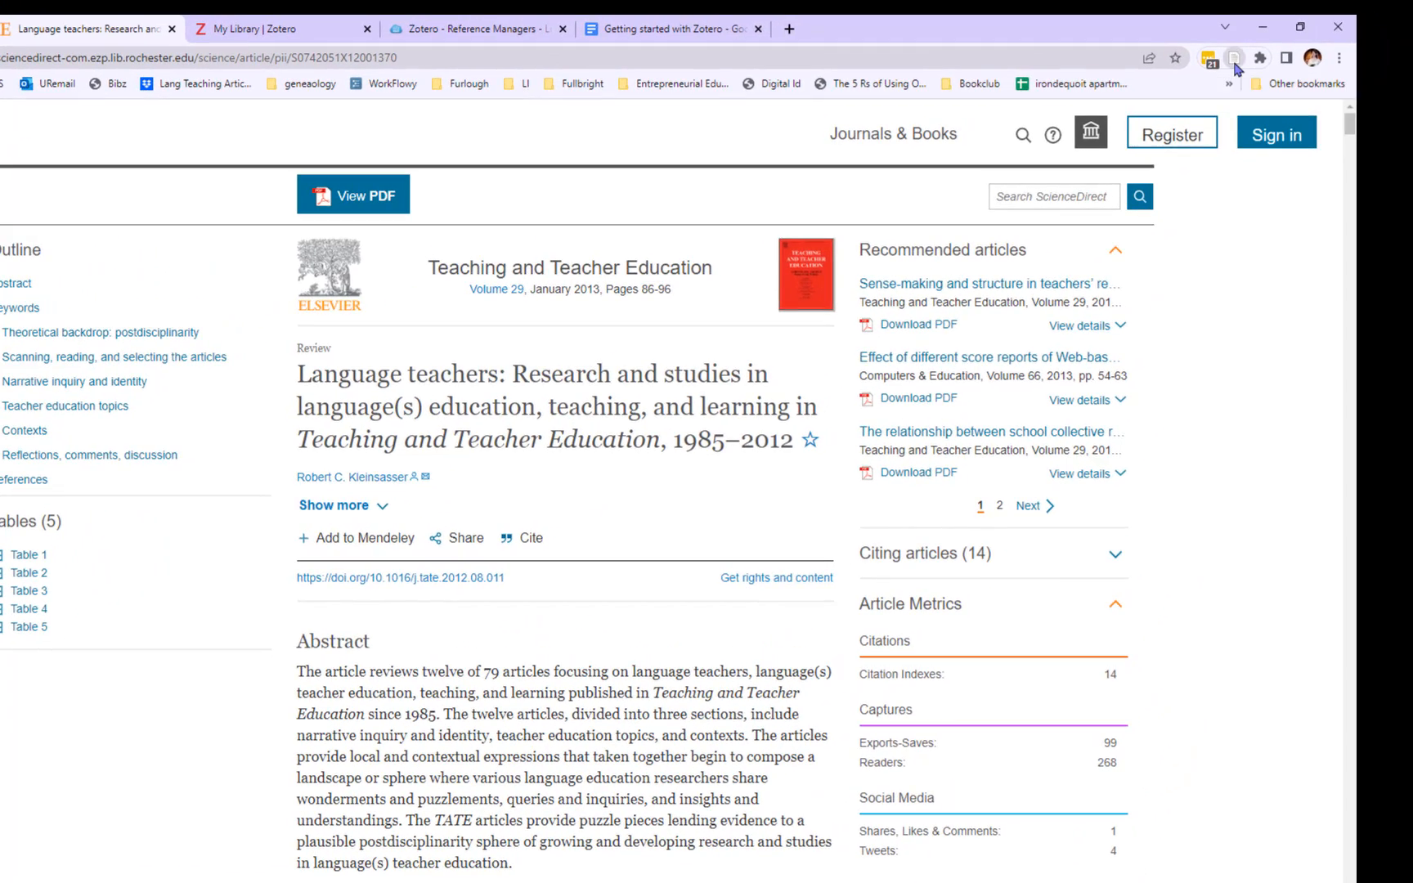
click(1304, 41)
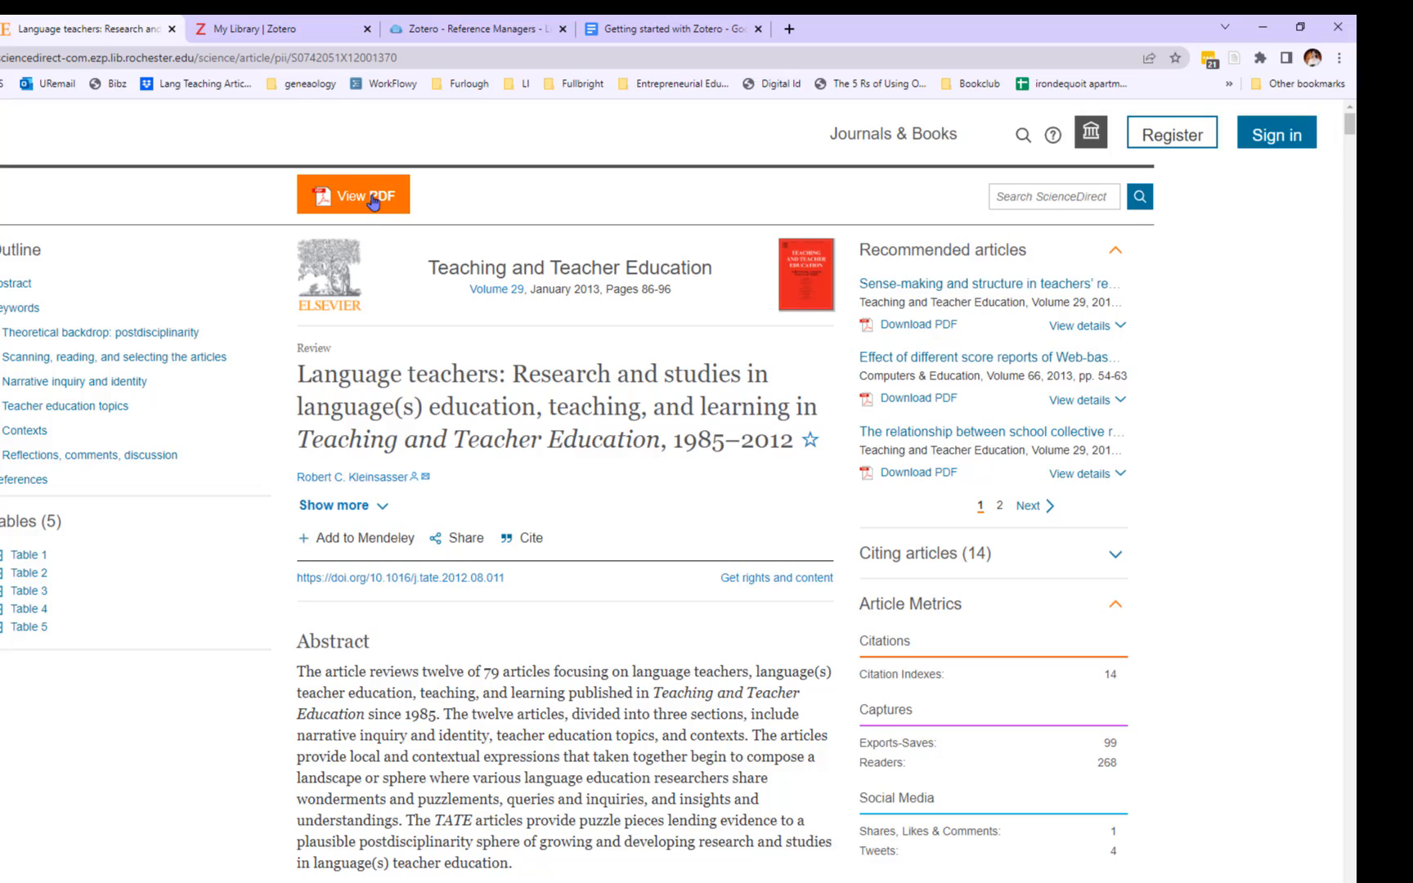
Step: Show the example collection under identity in the Zotero web library to look for the saved Language teachers article
click(274, 29)
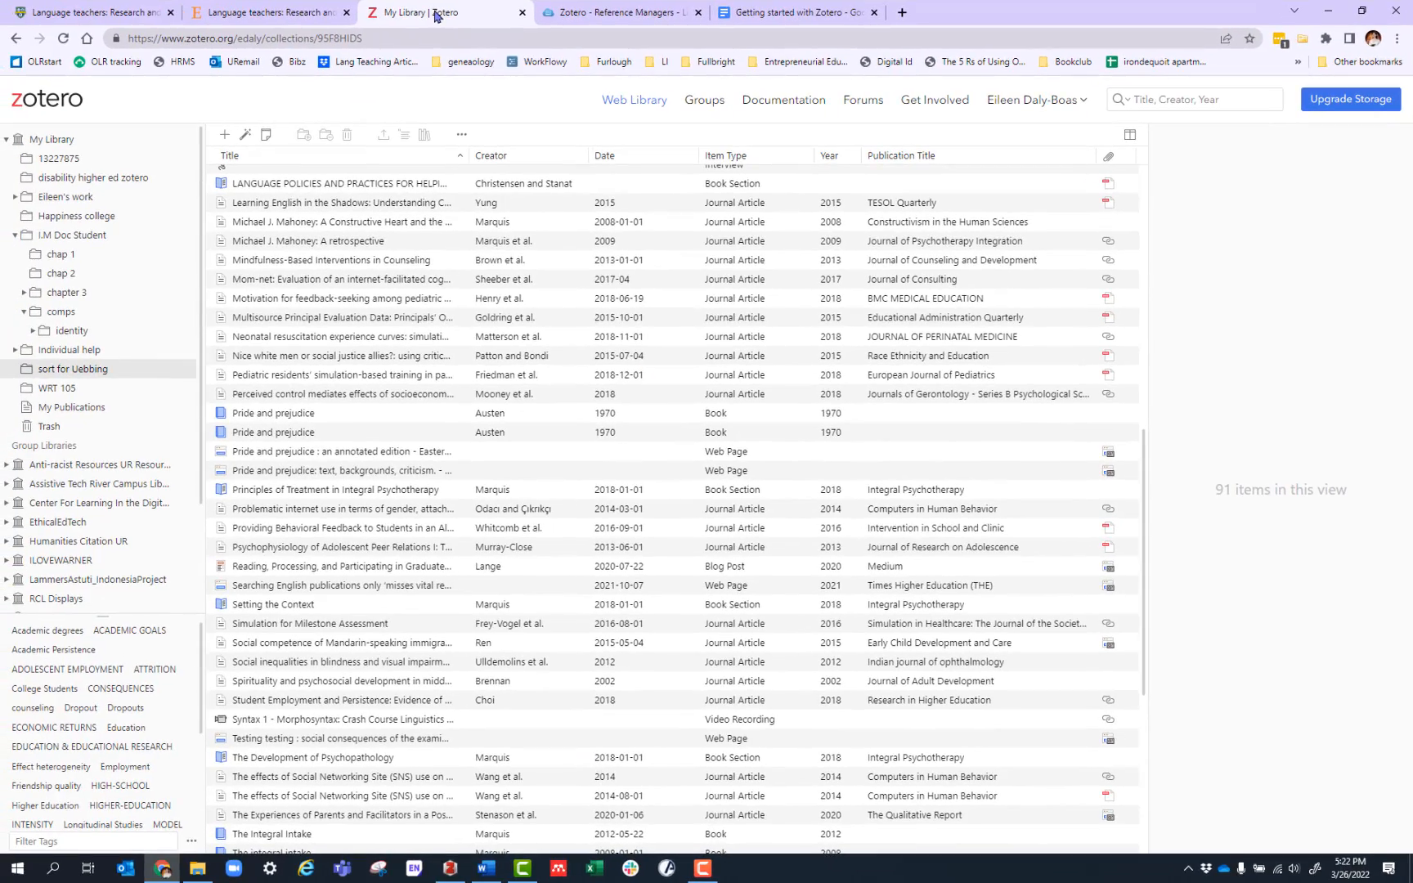
click(33, 330)
click(76, 351)
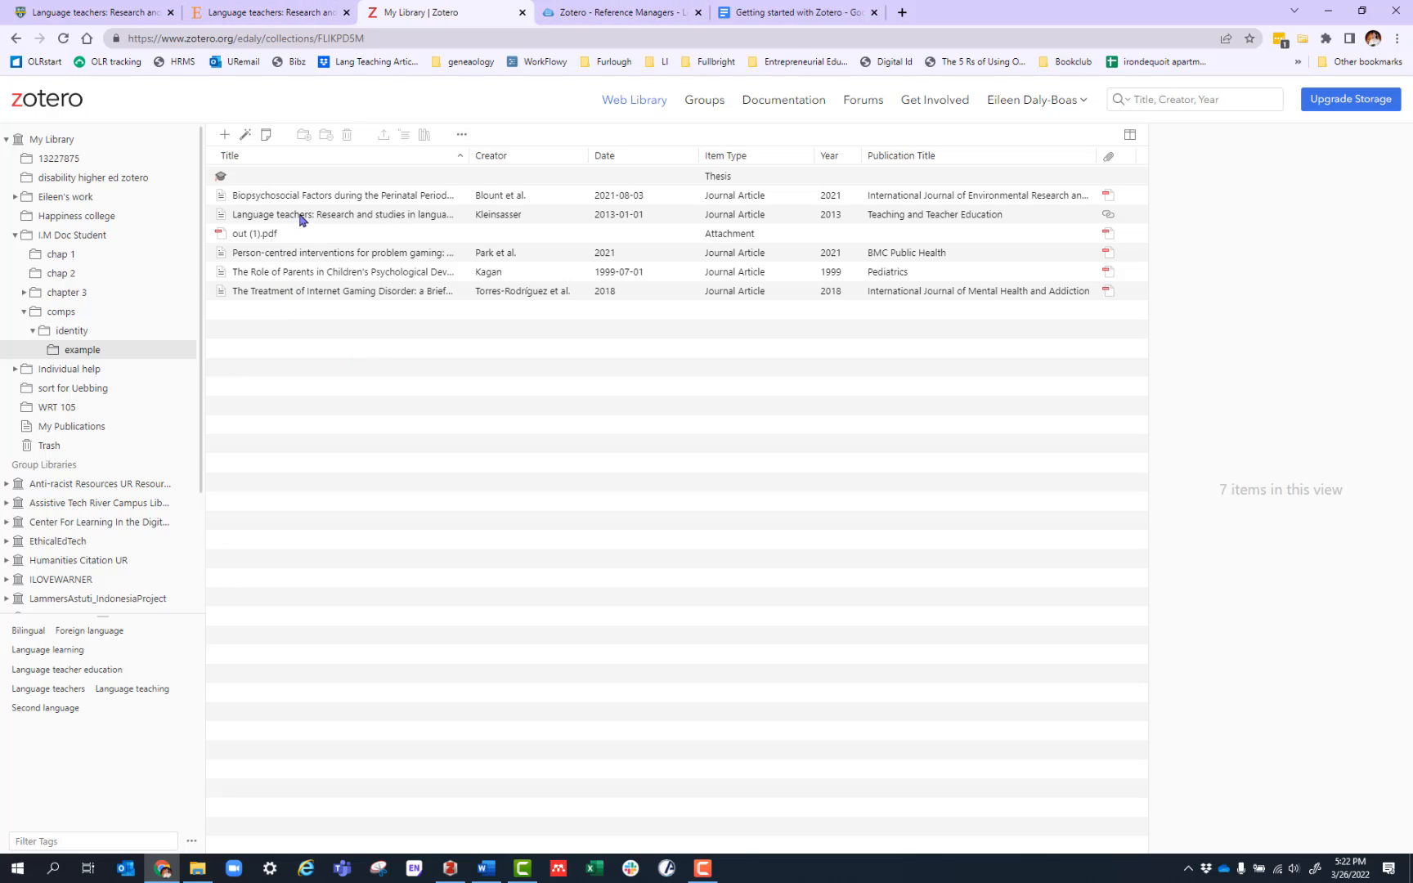
Step: Switch to the Zotero desktop program, sync the library, and expand the Language teachers article to show its attachments
click(450, 873)
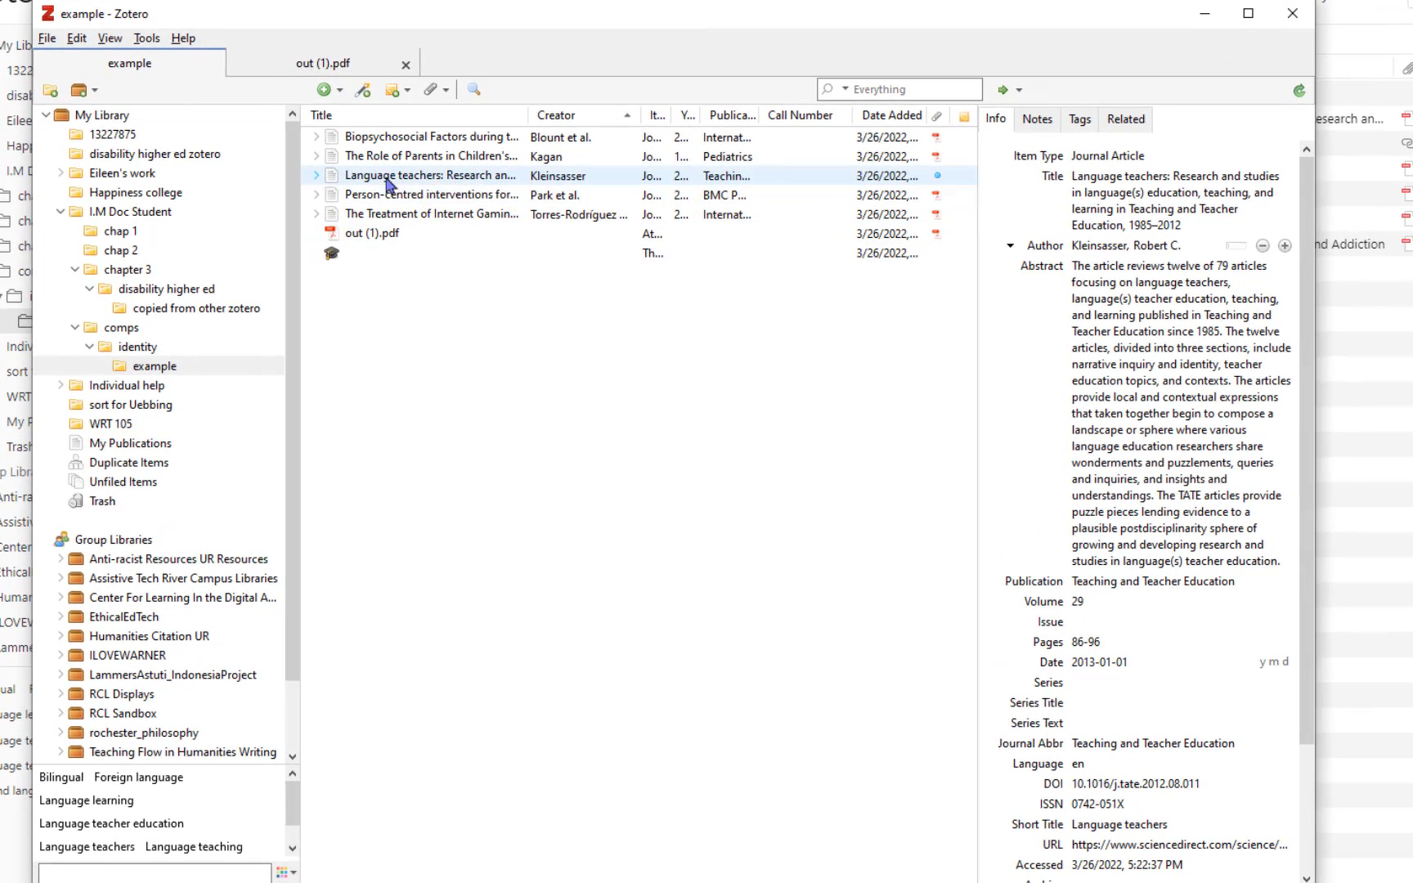
click(1300, 93)
click(1105, 182)
click(316, 175)
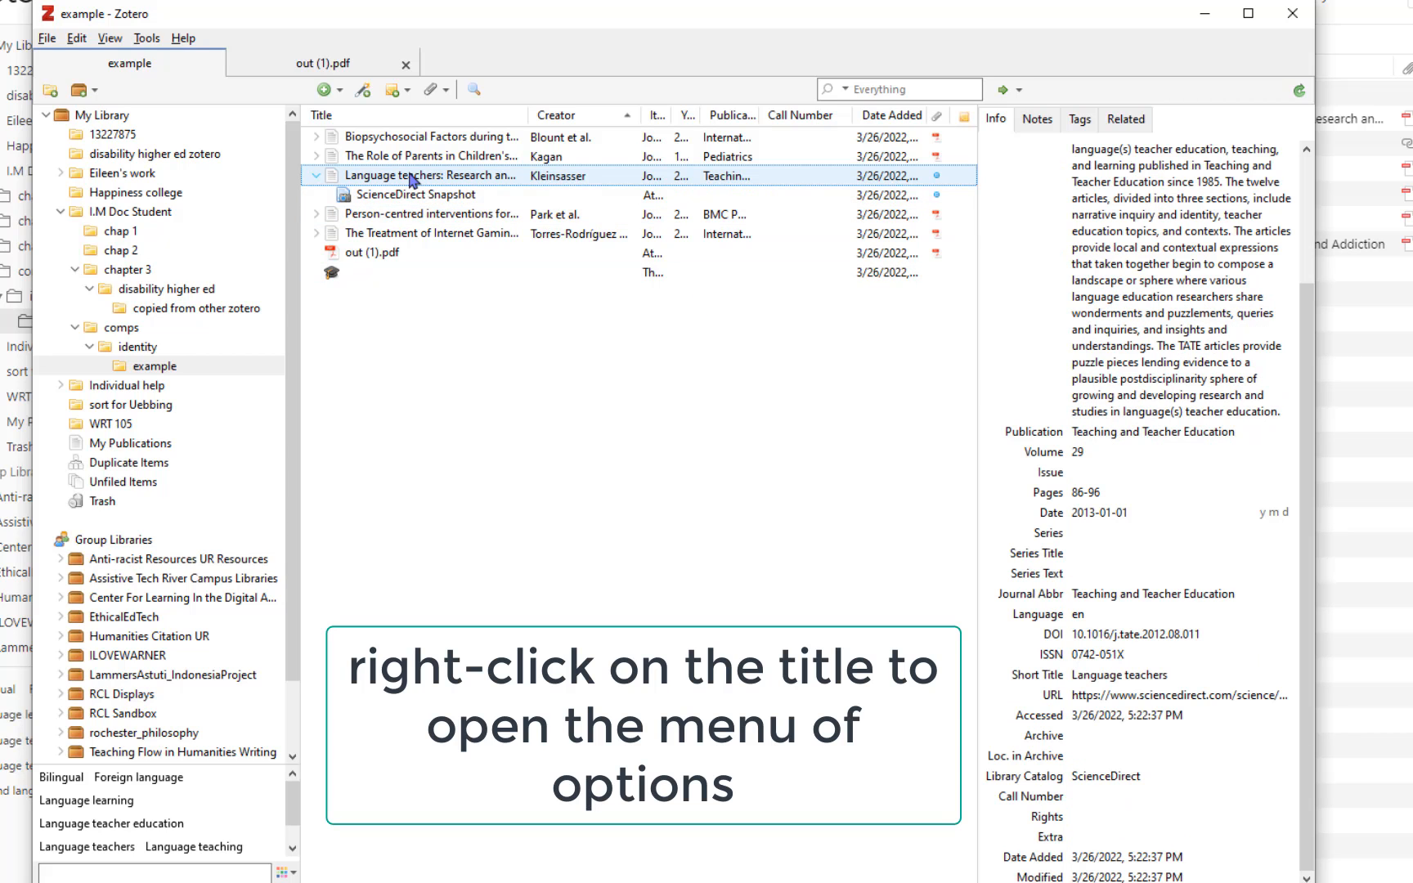
Step: Find and attach the available PDF for the Language teachers article and dismiss the search report
right_click(411, 178)
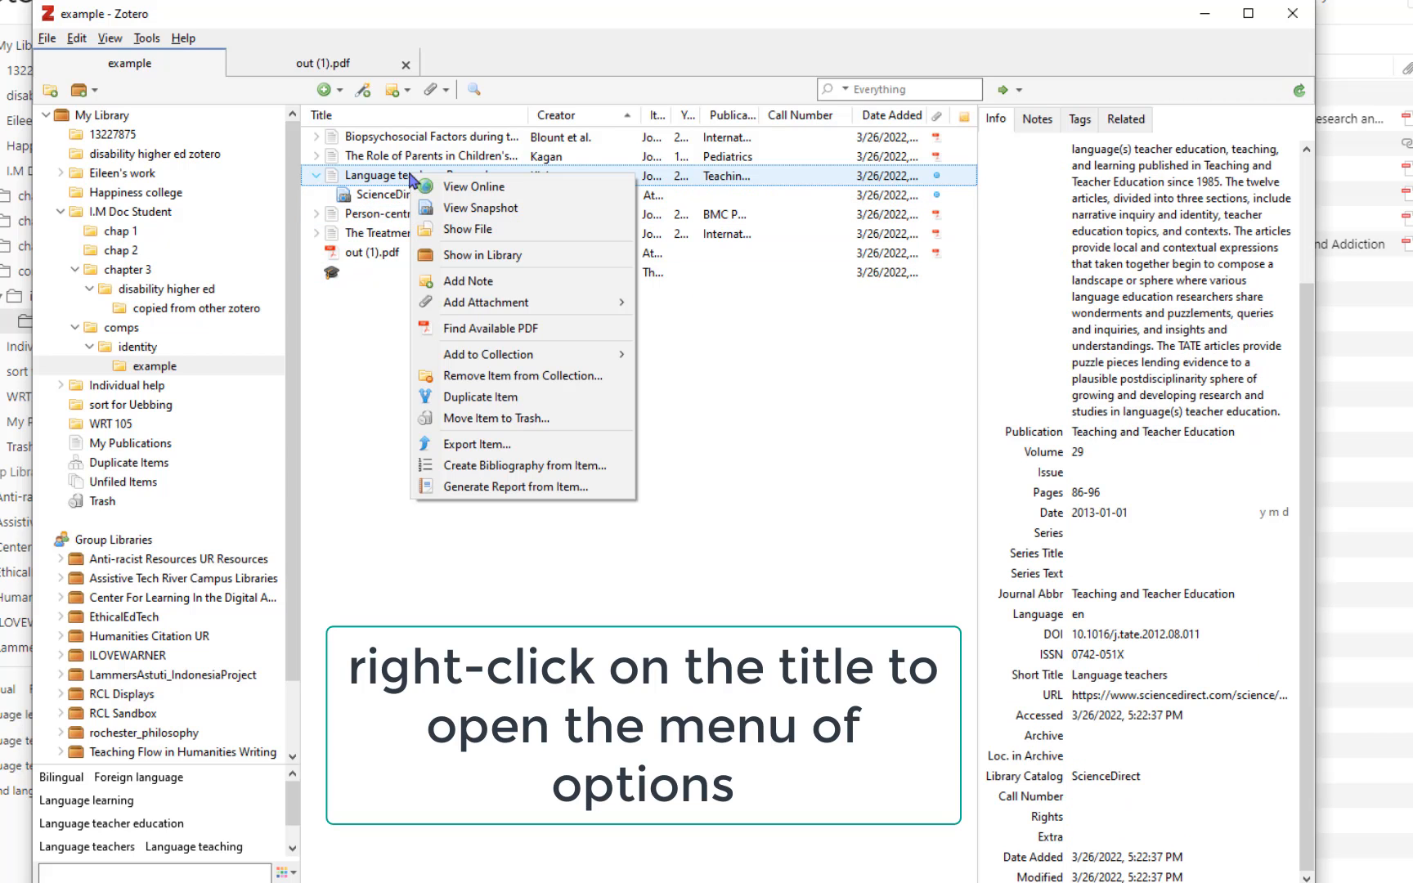
mouse_move(425, 358)
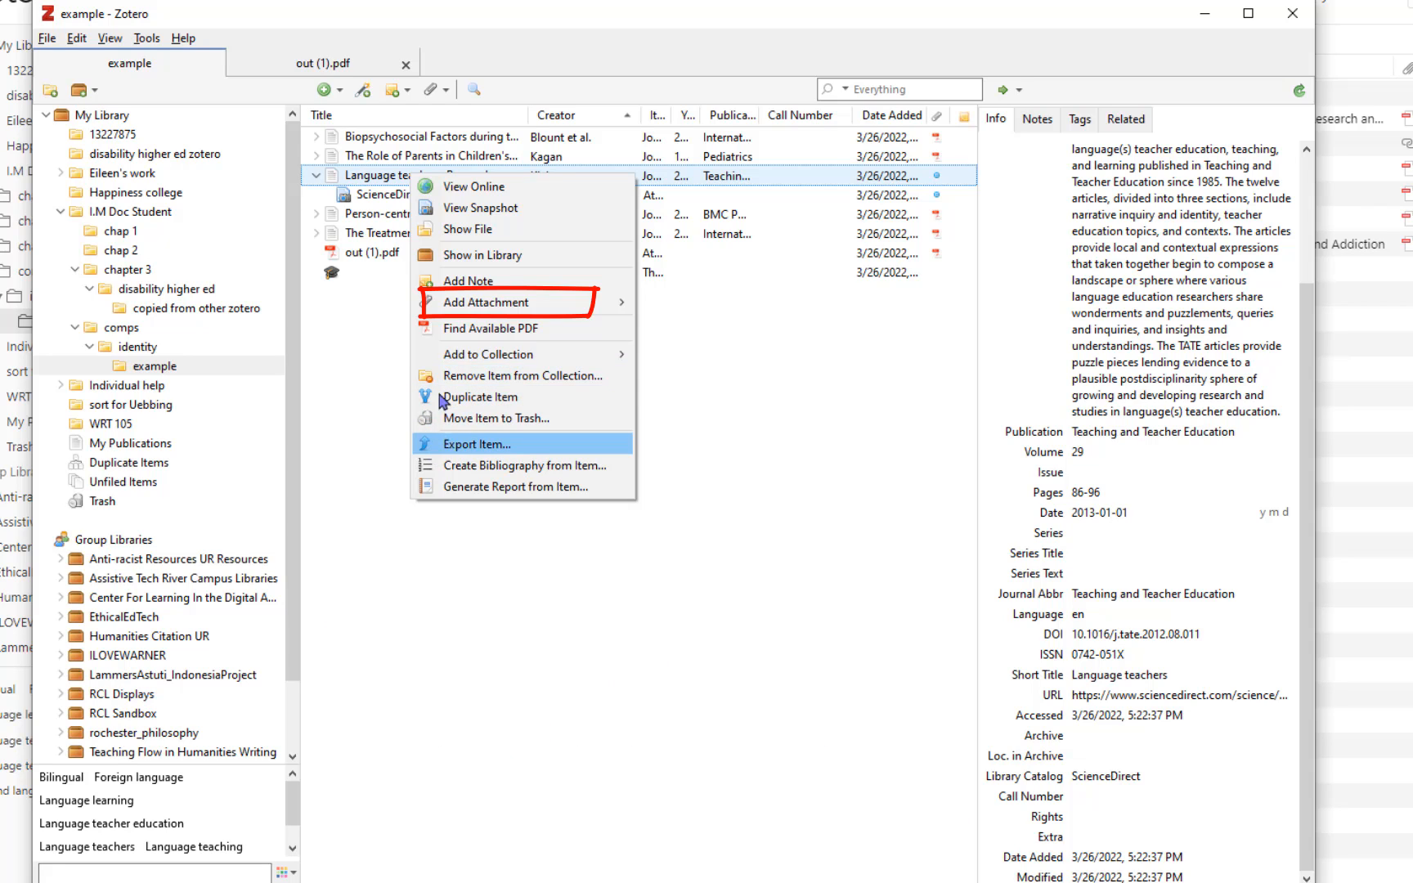
mouse_move(455, 307)
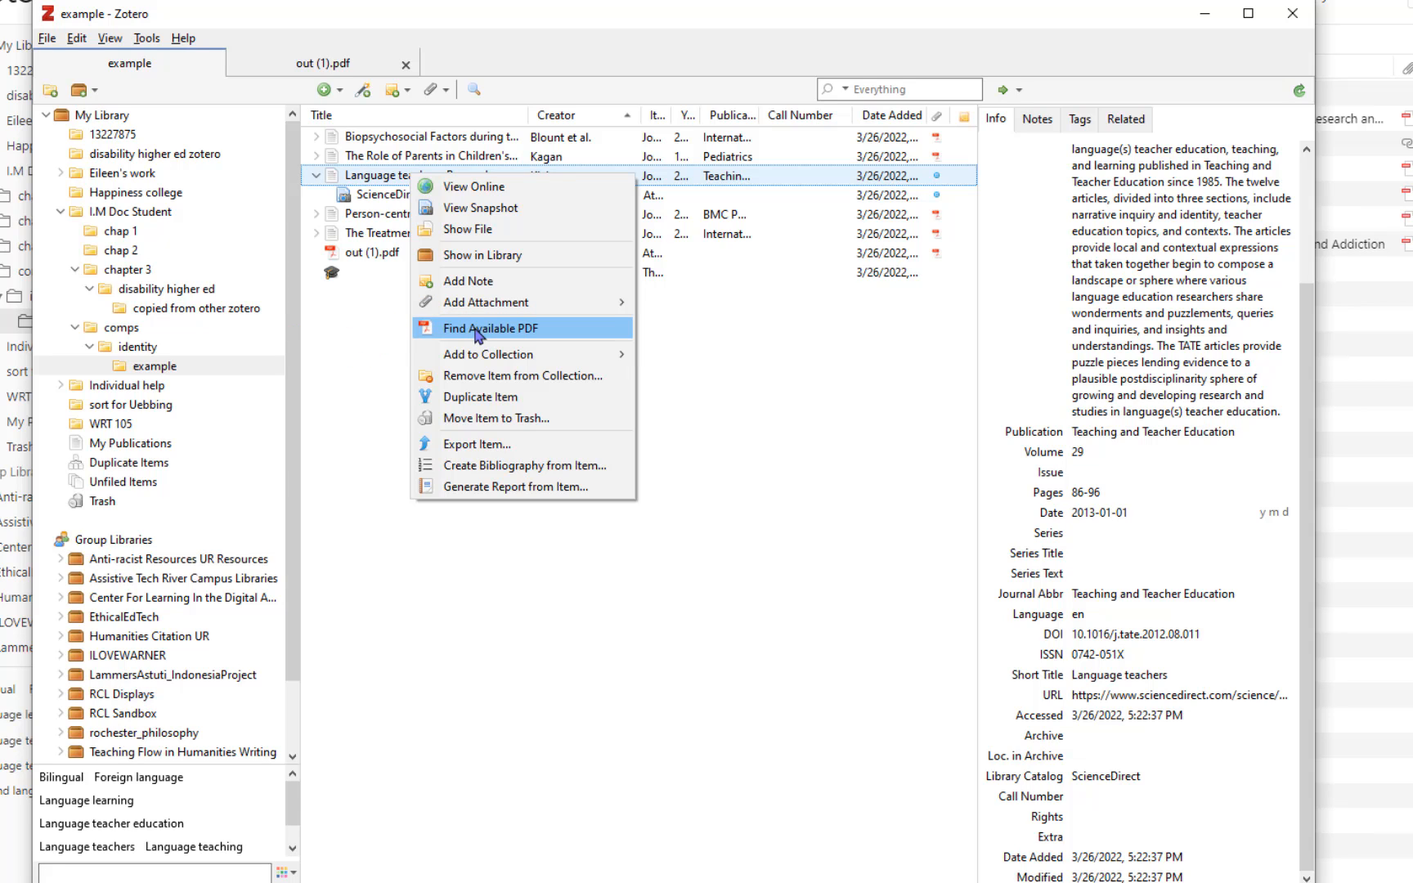
click(474, 328)
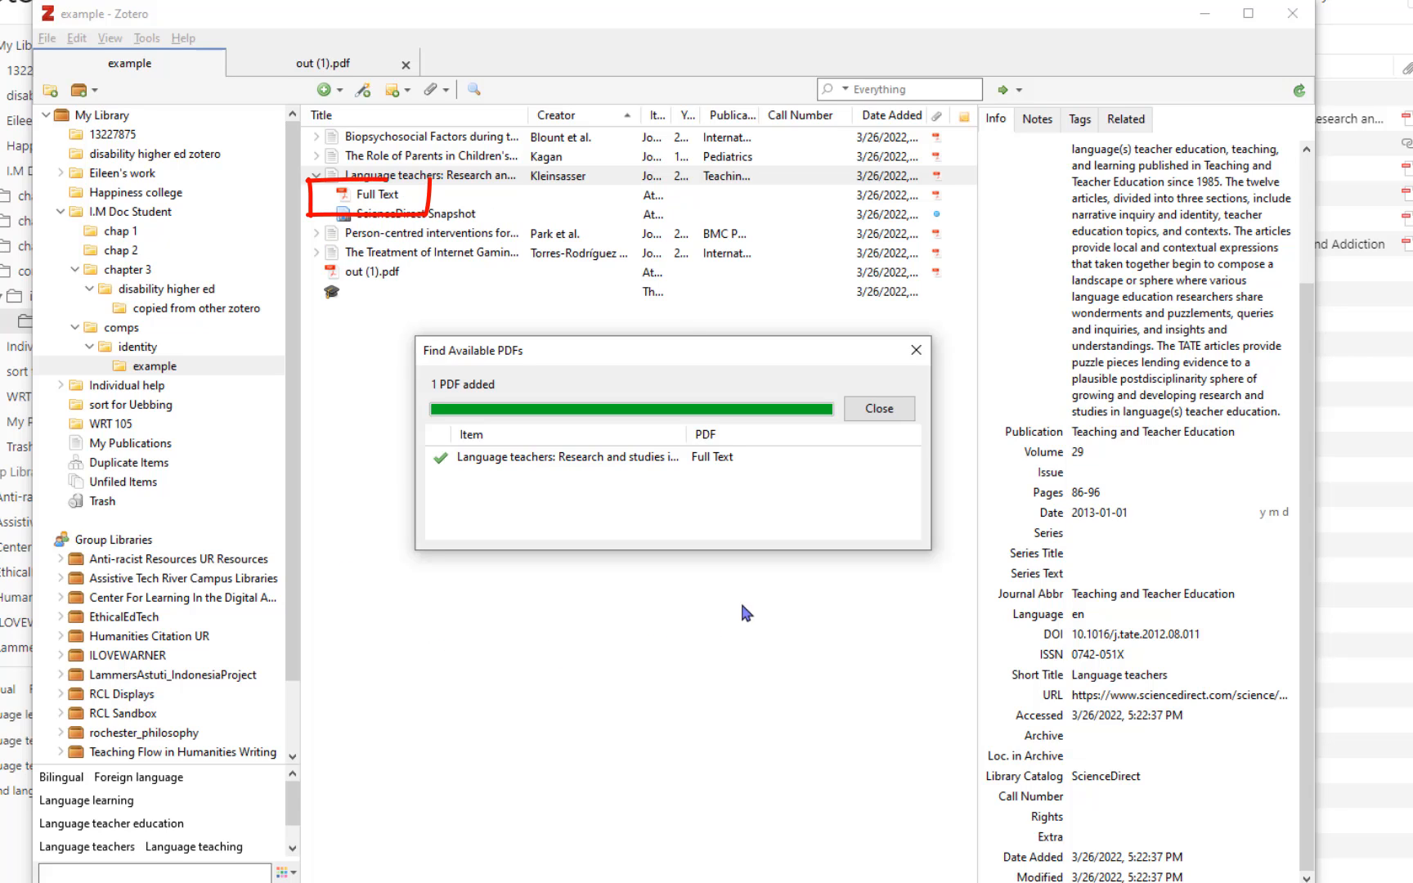
click(880, 409)
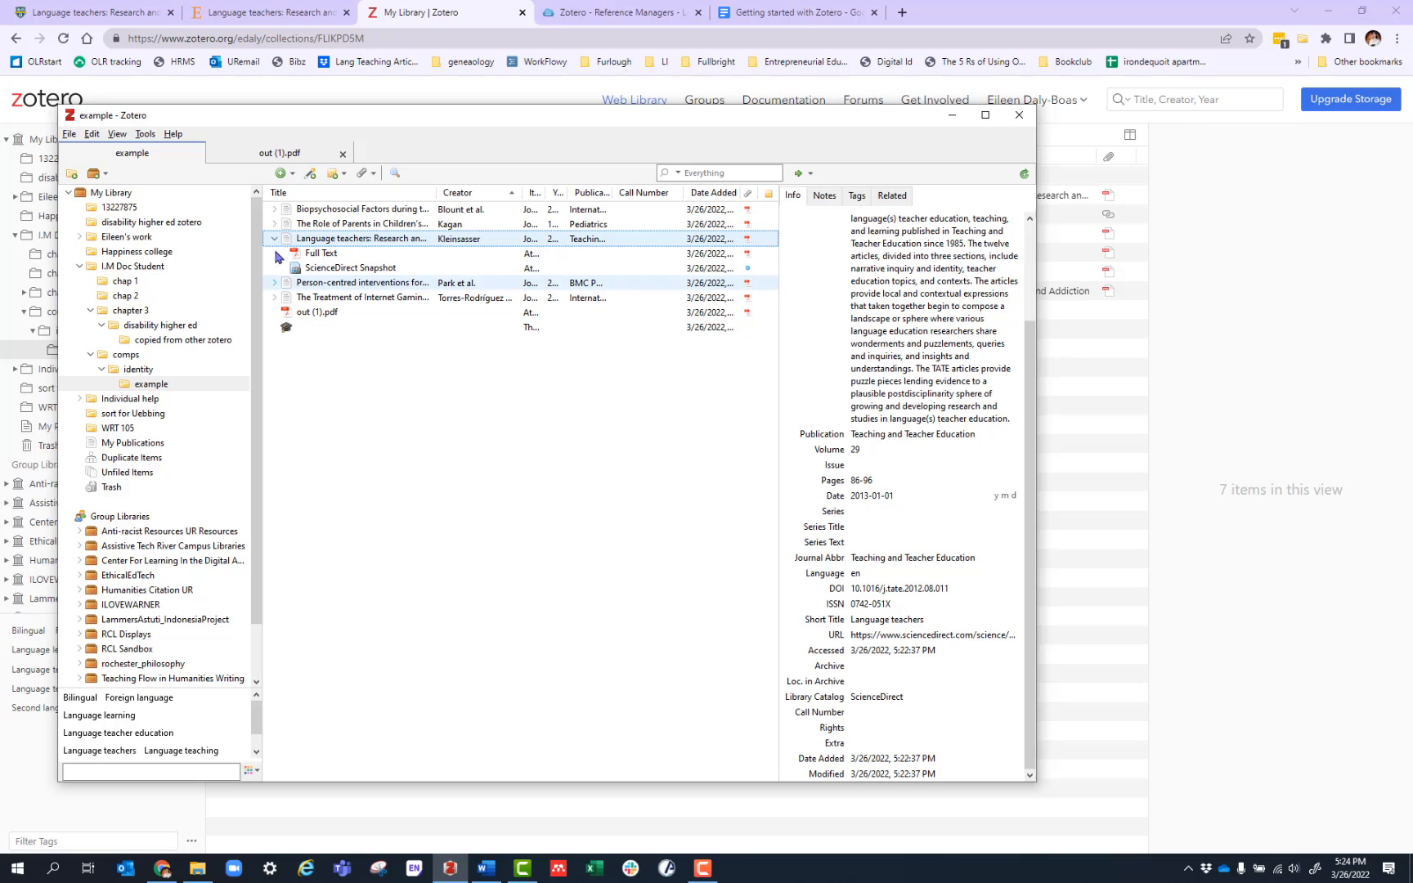
Step: Select the example collection and look through the full list of item types for adding an item manually
click(124, 384)
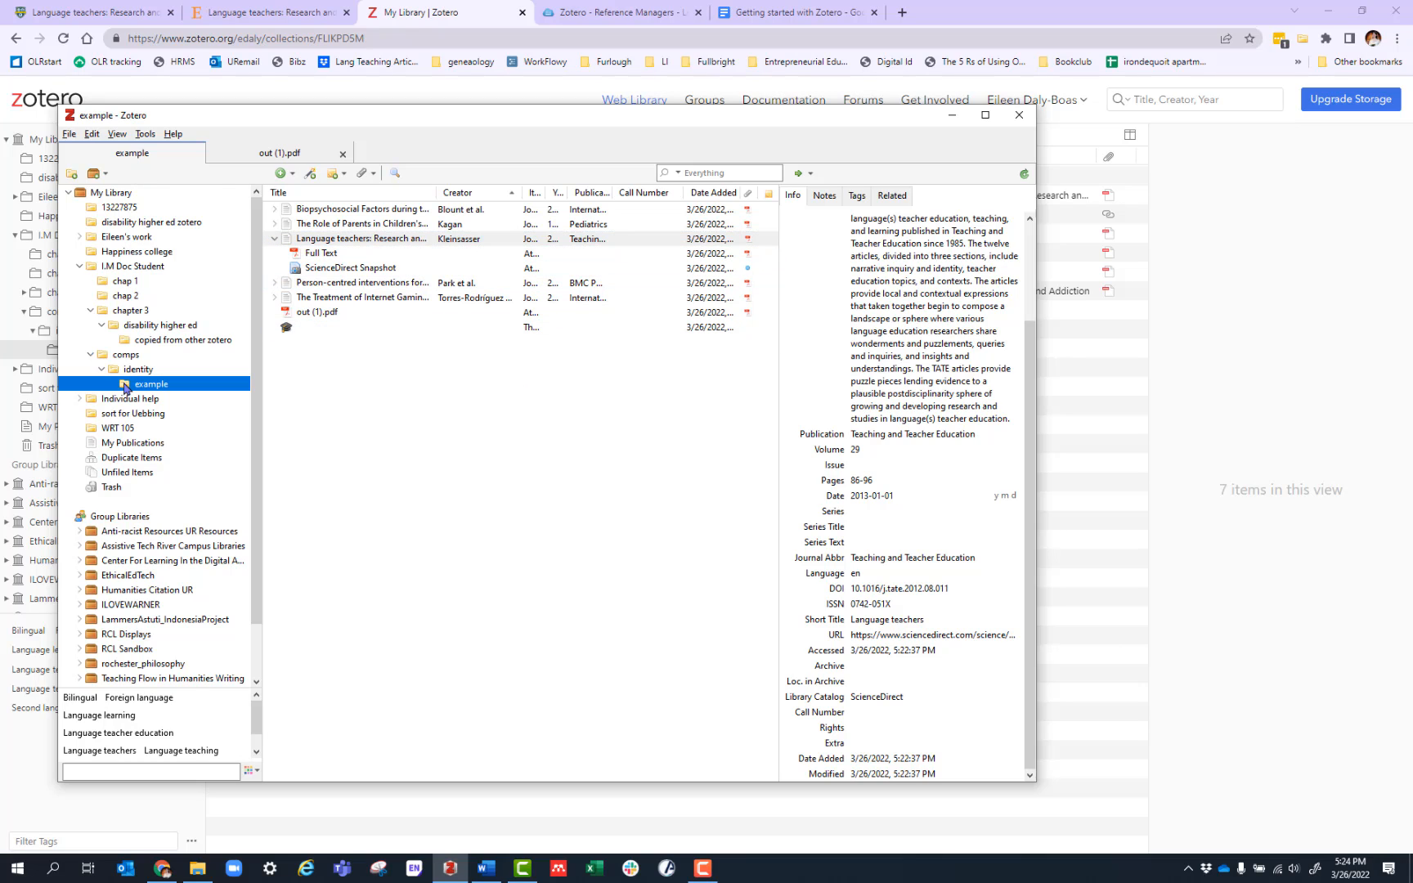
click(282, 174)
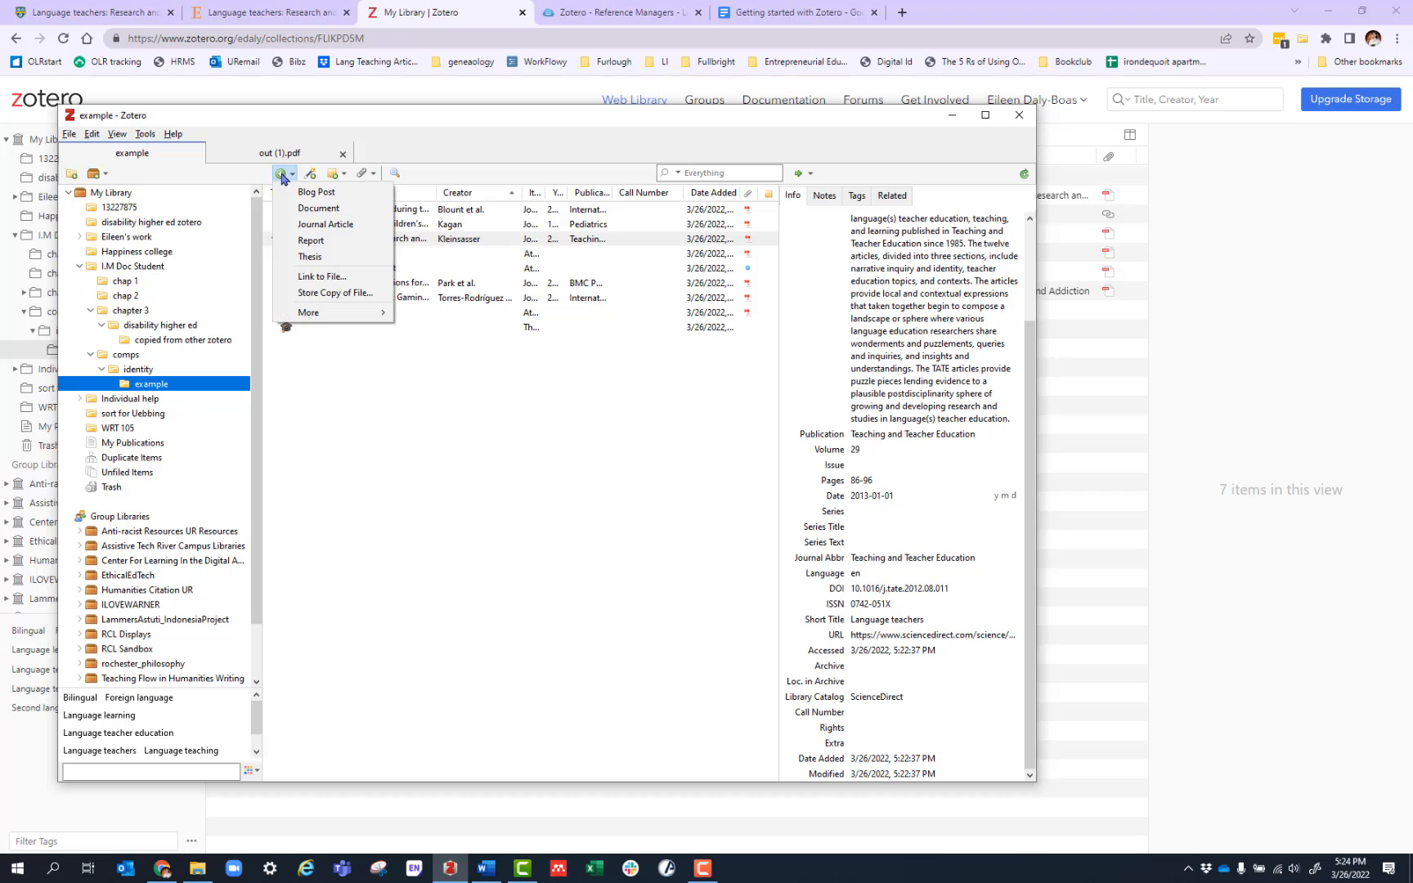
mouse_move(309, 319)
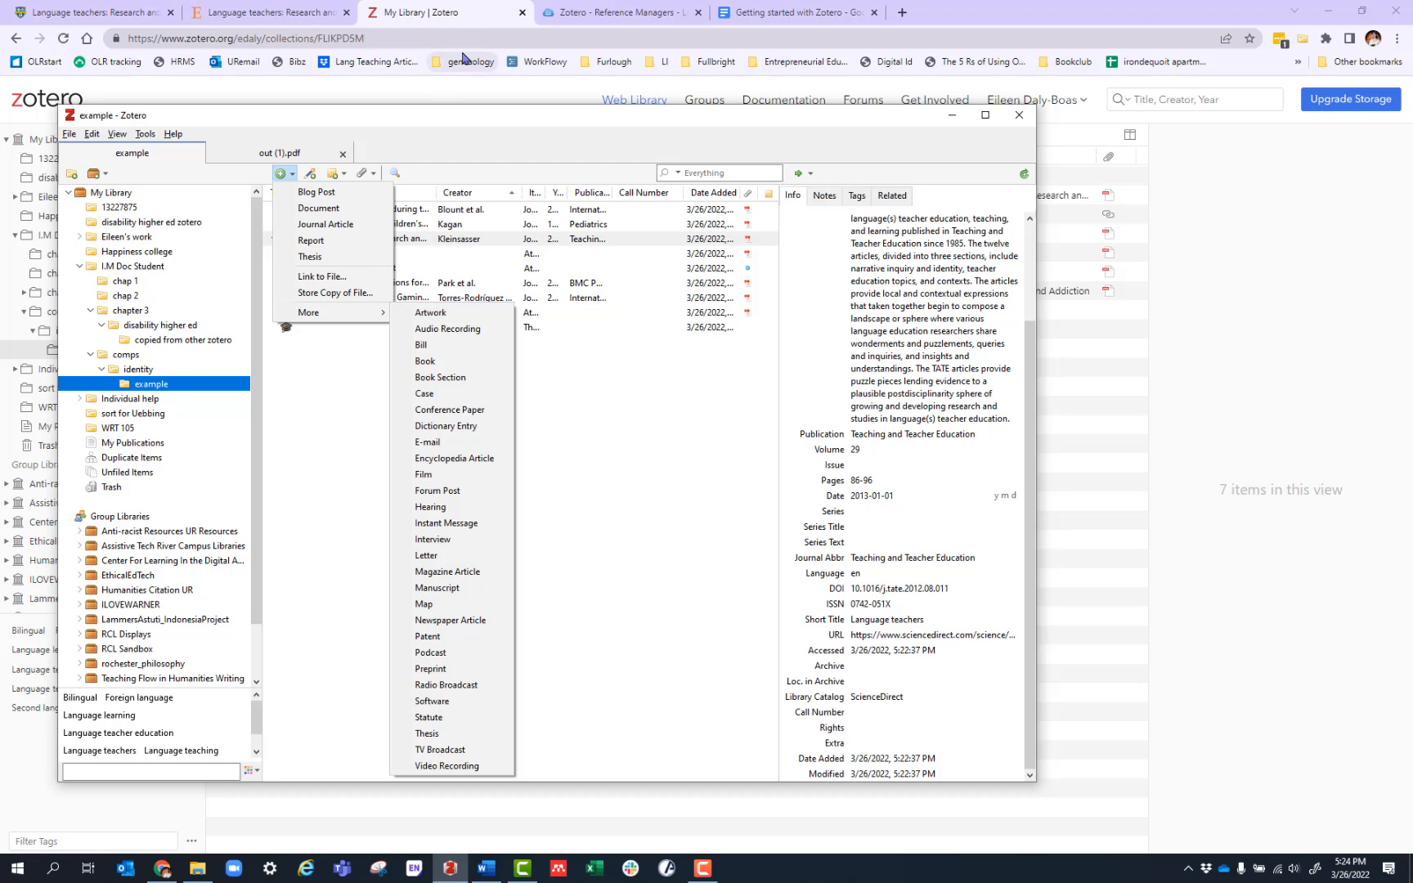
Step: Replace the library guide page in Chrome with Google Scholar and search for "language learning"
click(577, 12)
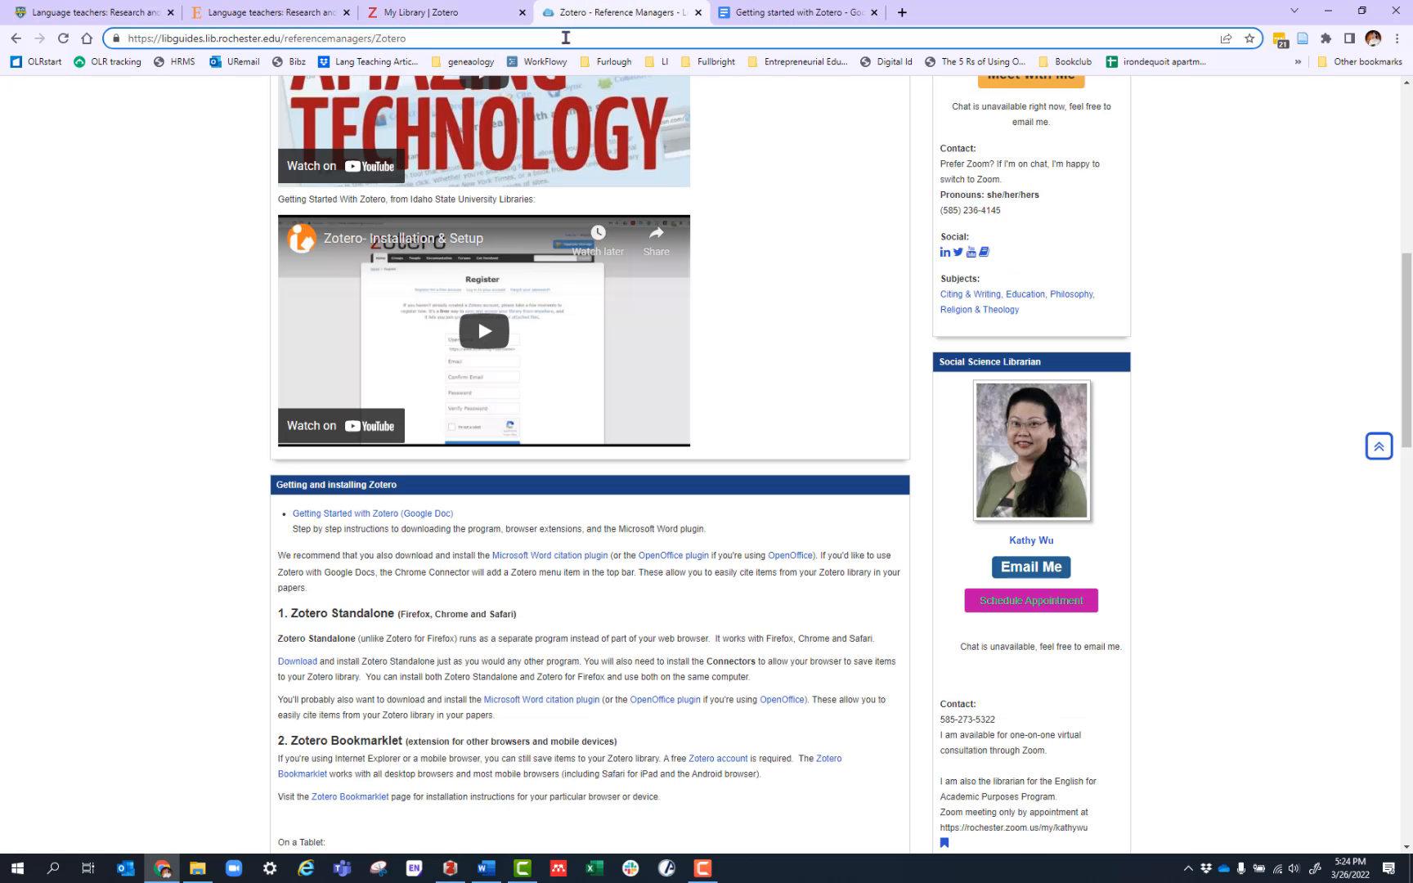
drag(565, 38, 87, 35)
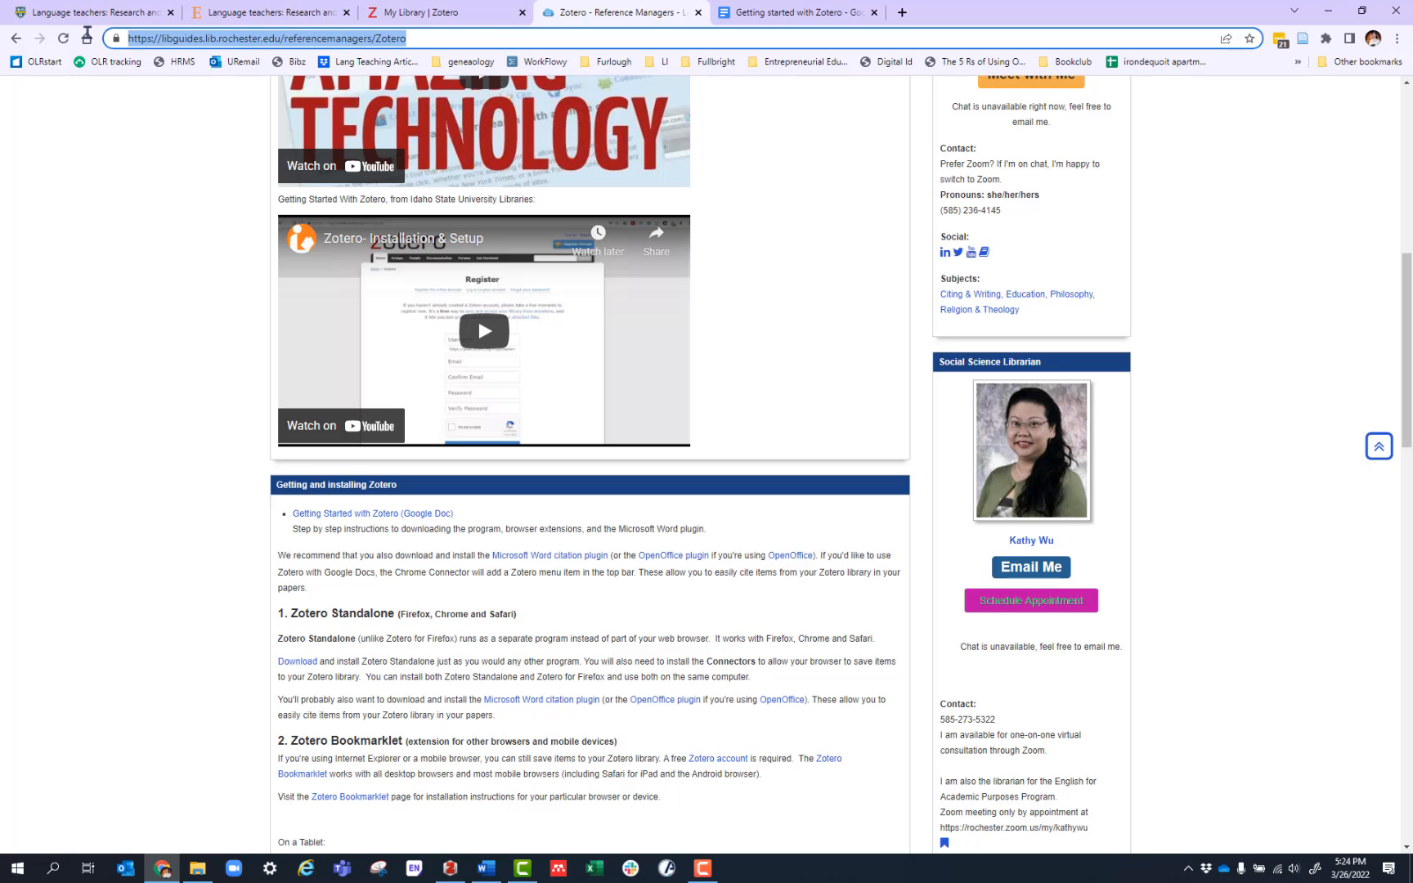
text(scholar)
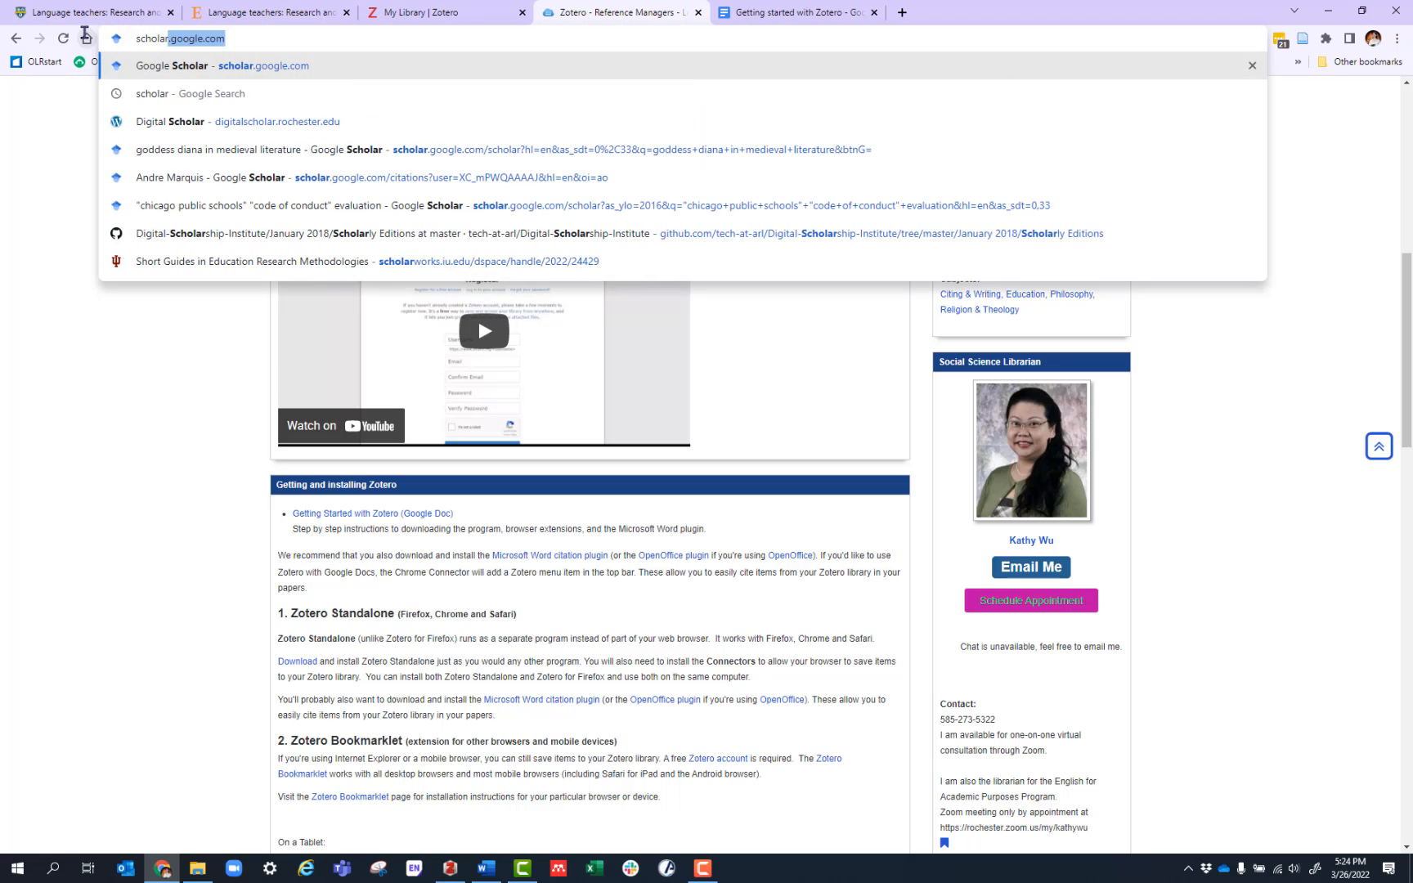
key(Return)
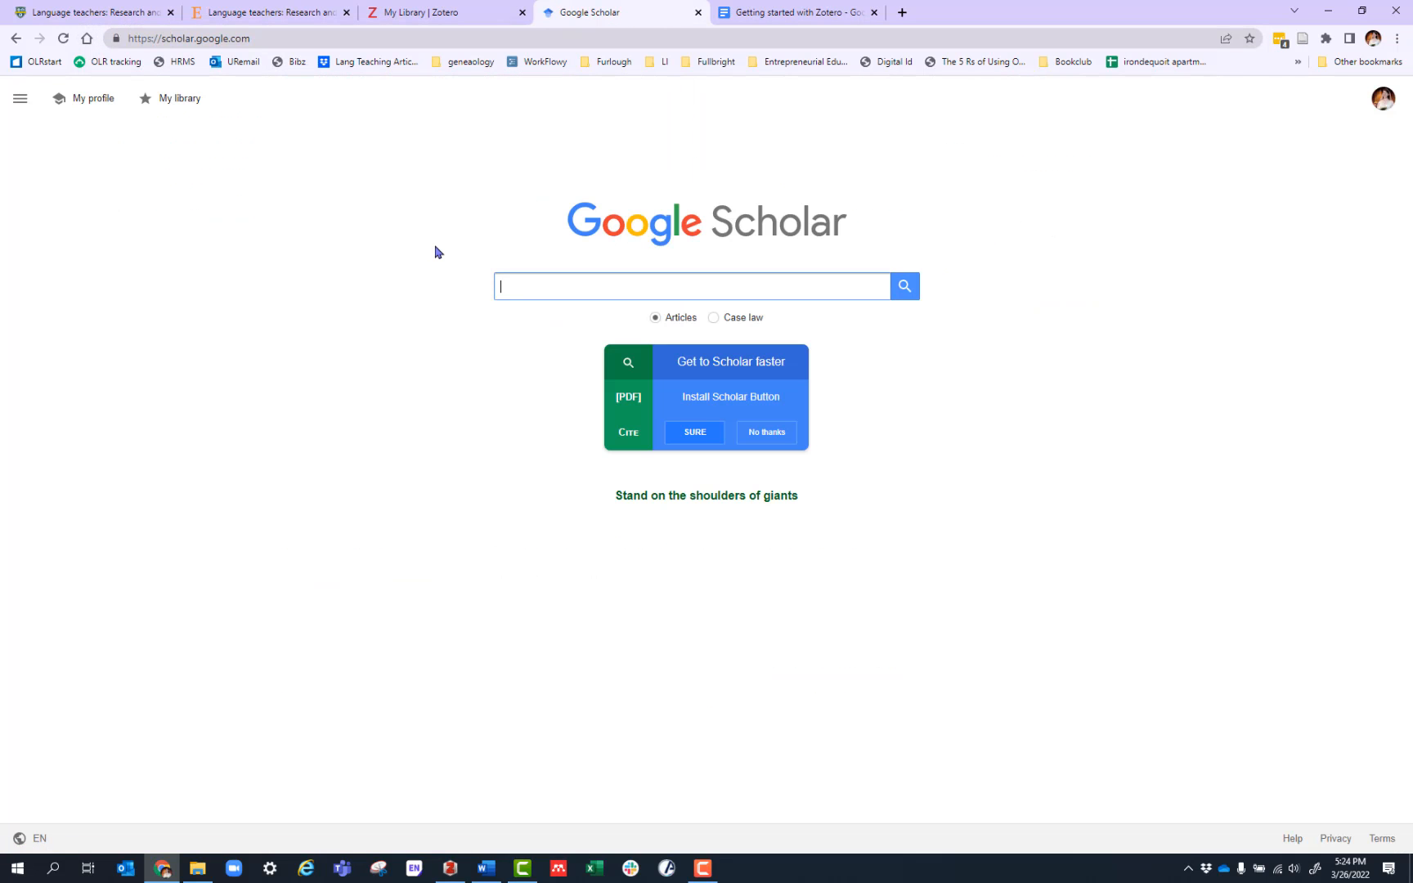
text(language l)
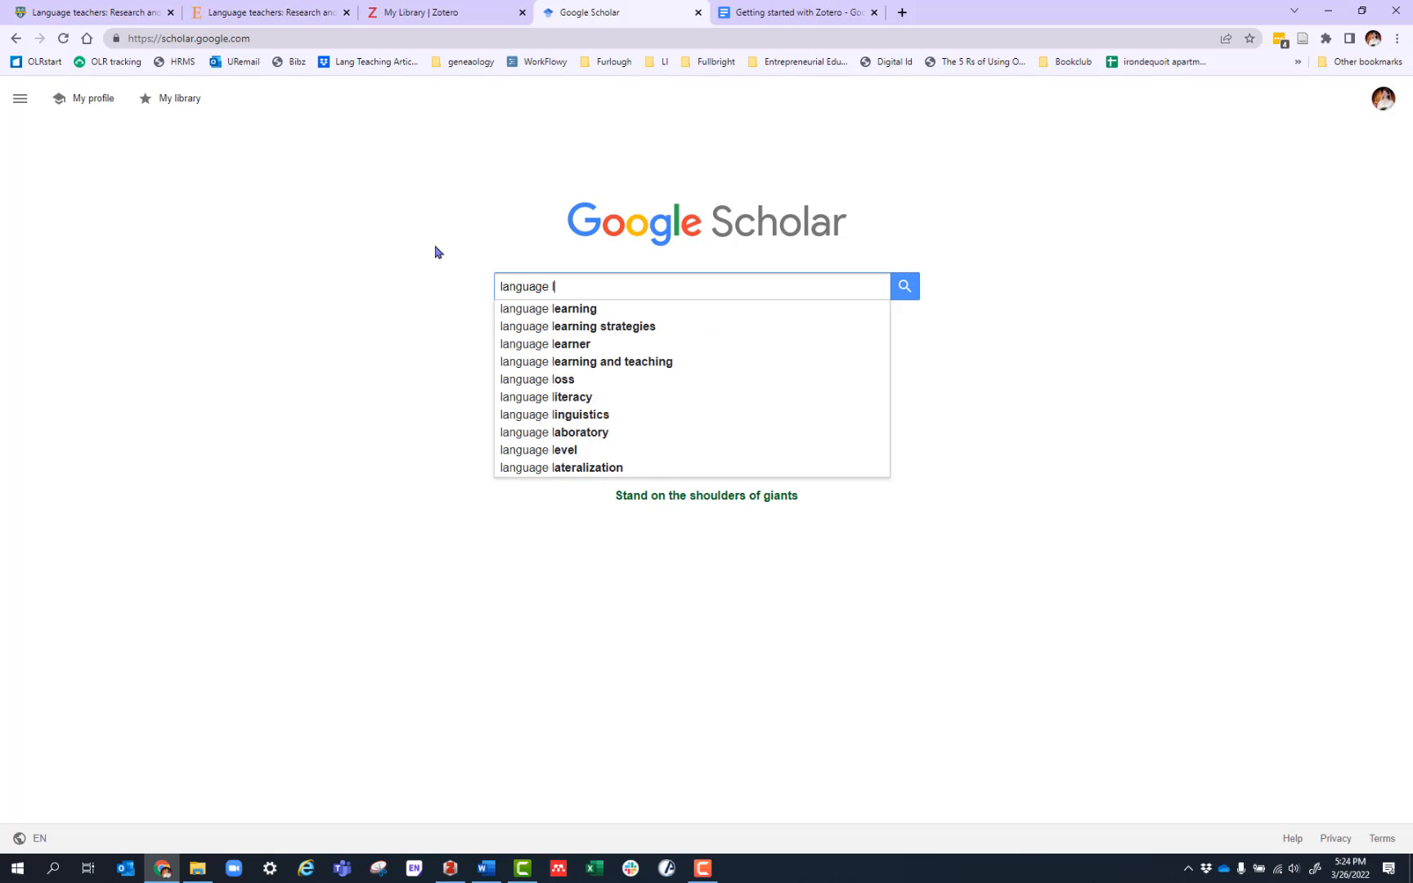
text(earning)
key(Return)
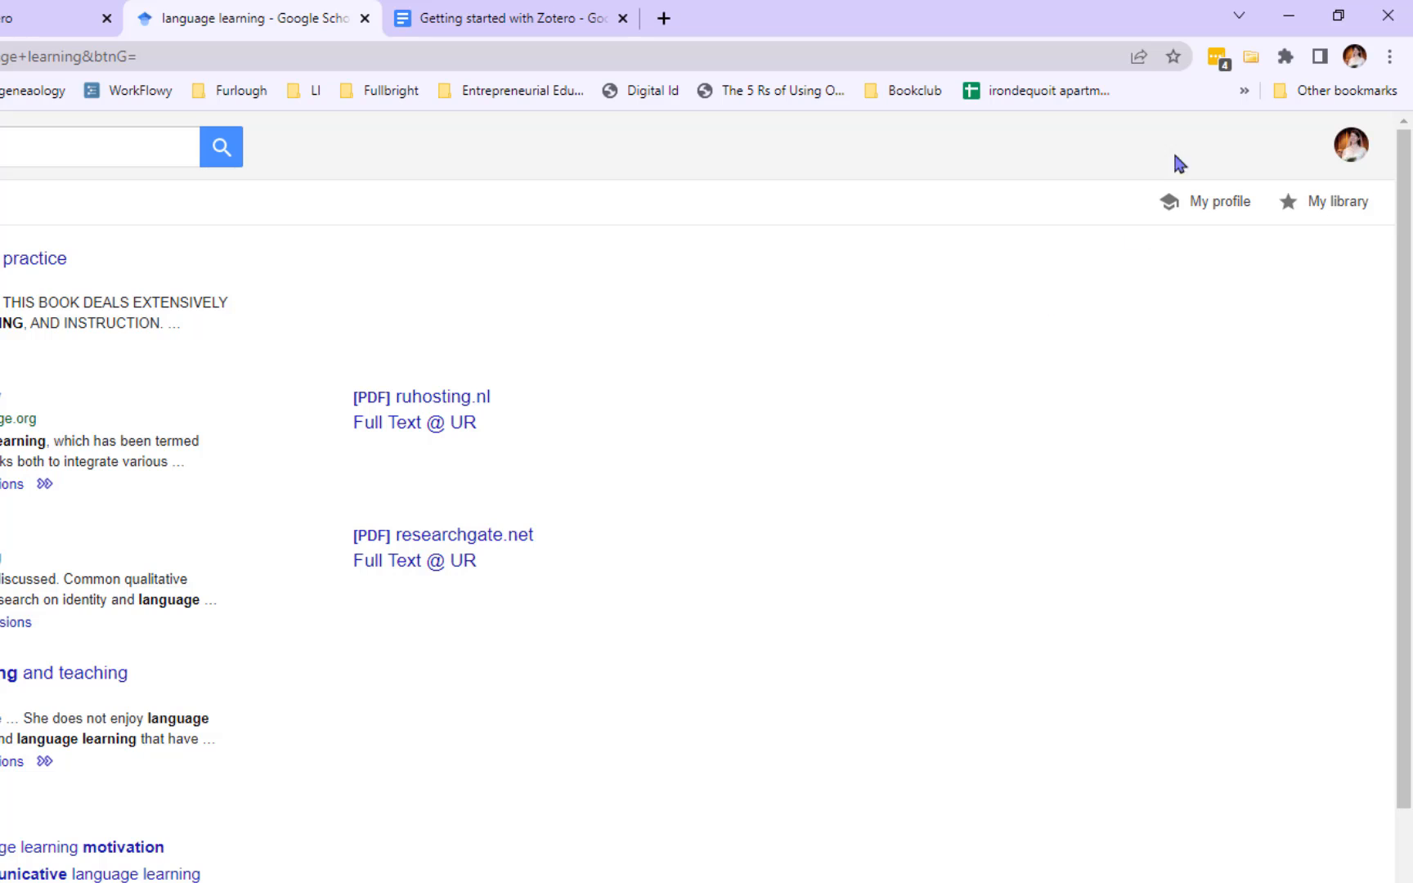
Step: Save the first two Google Scholar results, "Language and Language Learning, theory and practice" and "Computers and language learning: An overview", to Zotero
click(1250, 57)
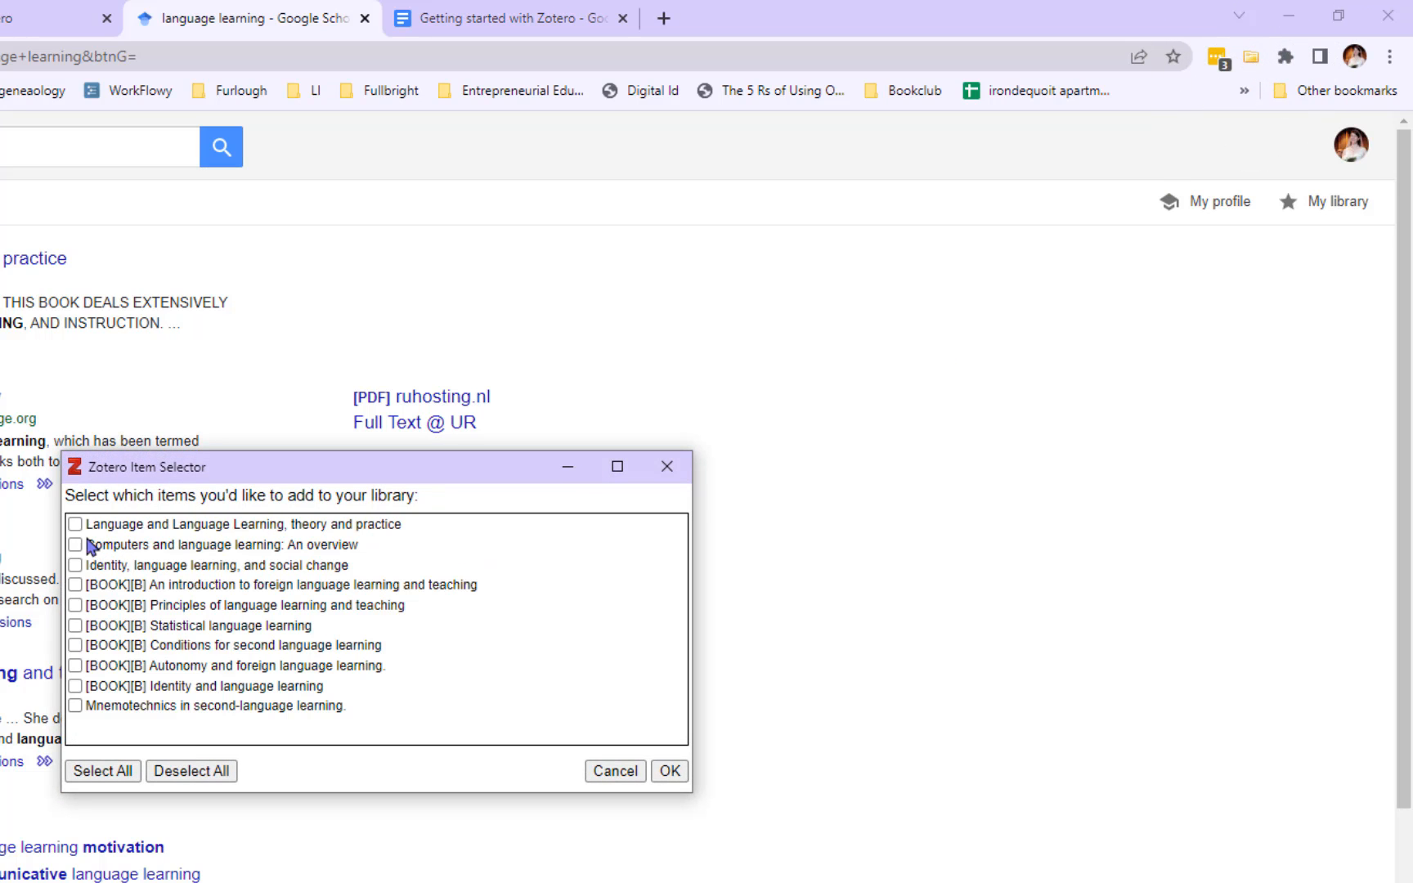
click(75, 524)
click(75, 545)
click(671, 771)
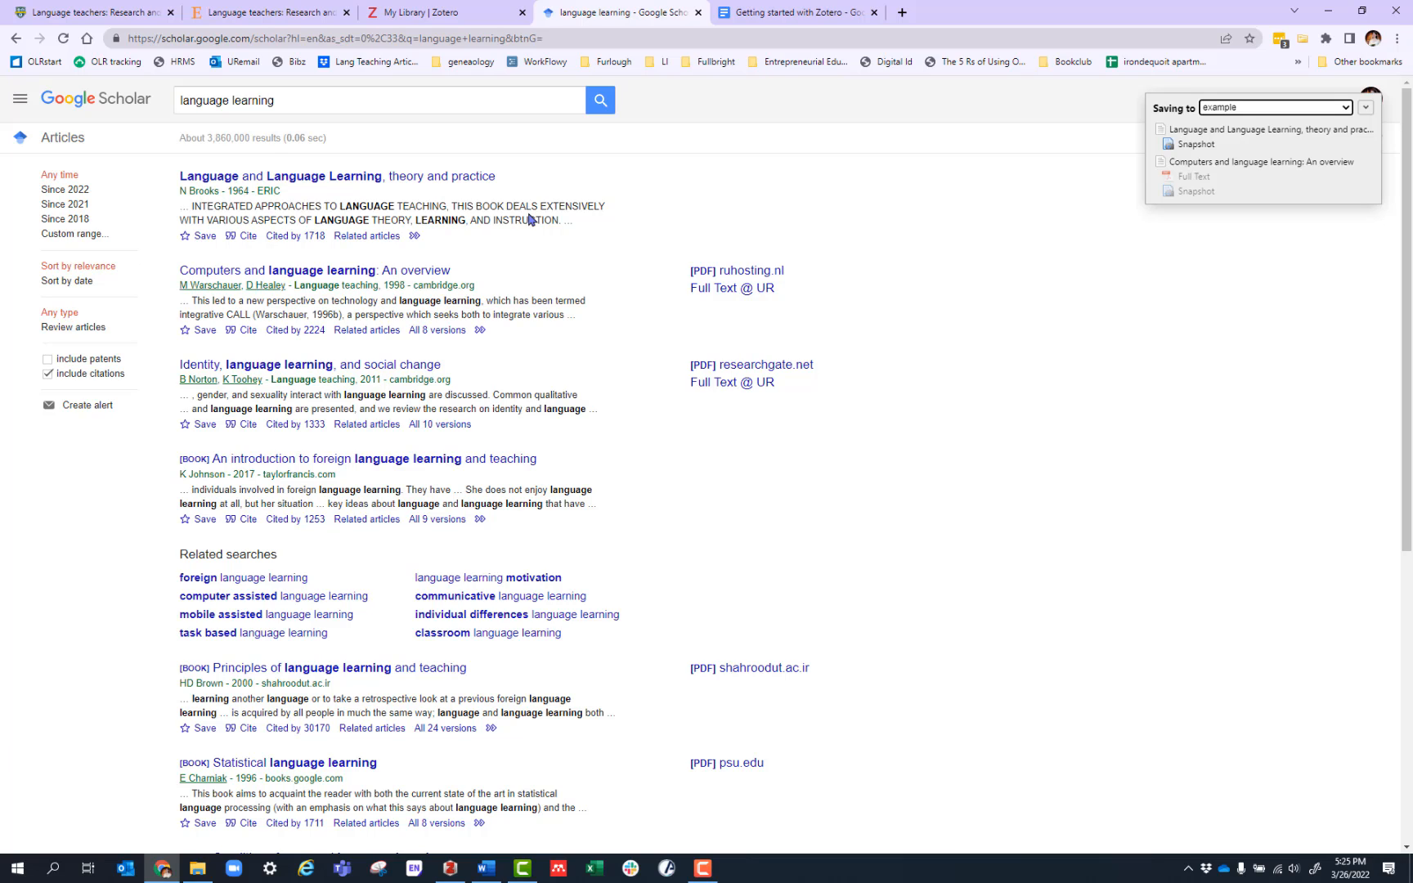
Step: Check the details of the saved "Language and Language Learning" item in the web library, and open its source record from Google Scholar
click(435, 18)
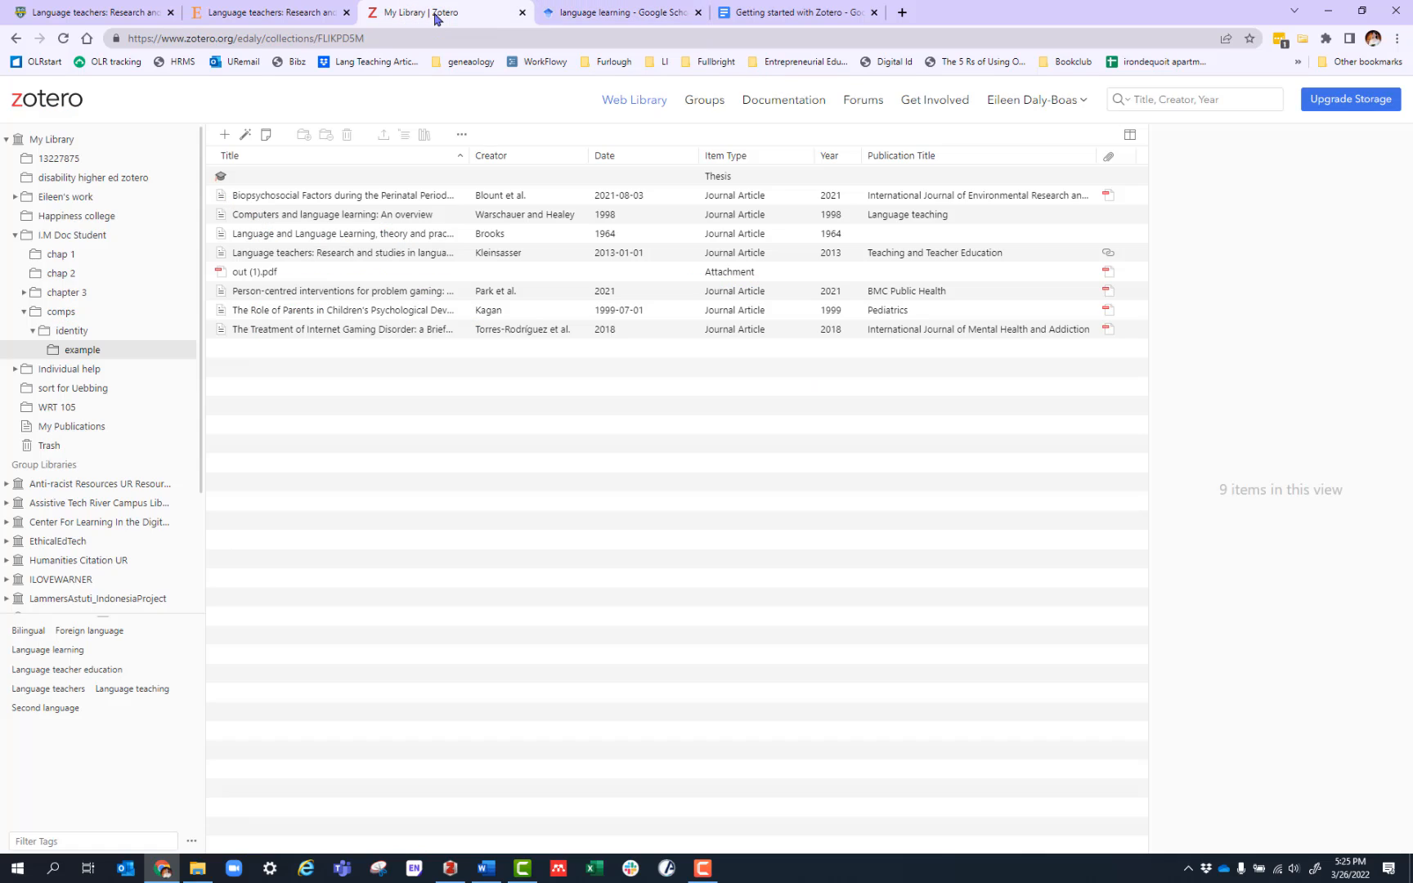
click(572, 12)
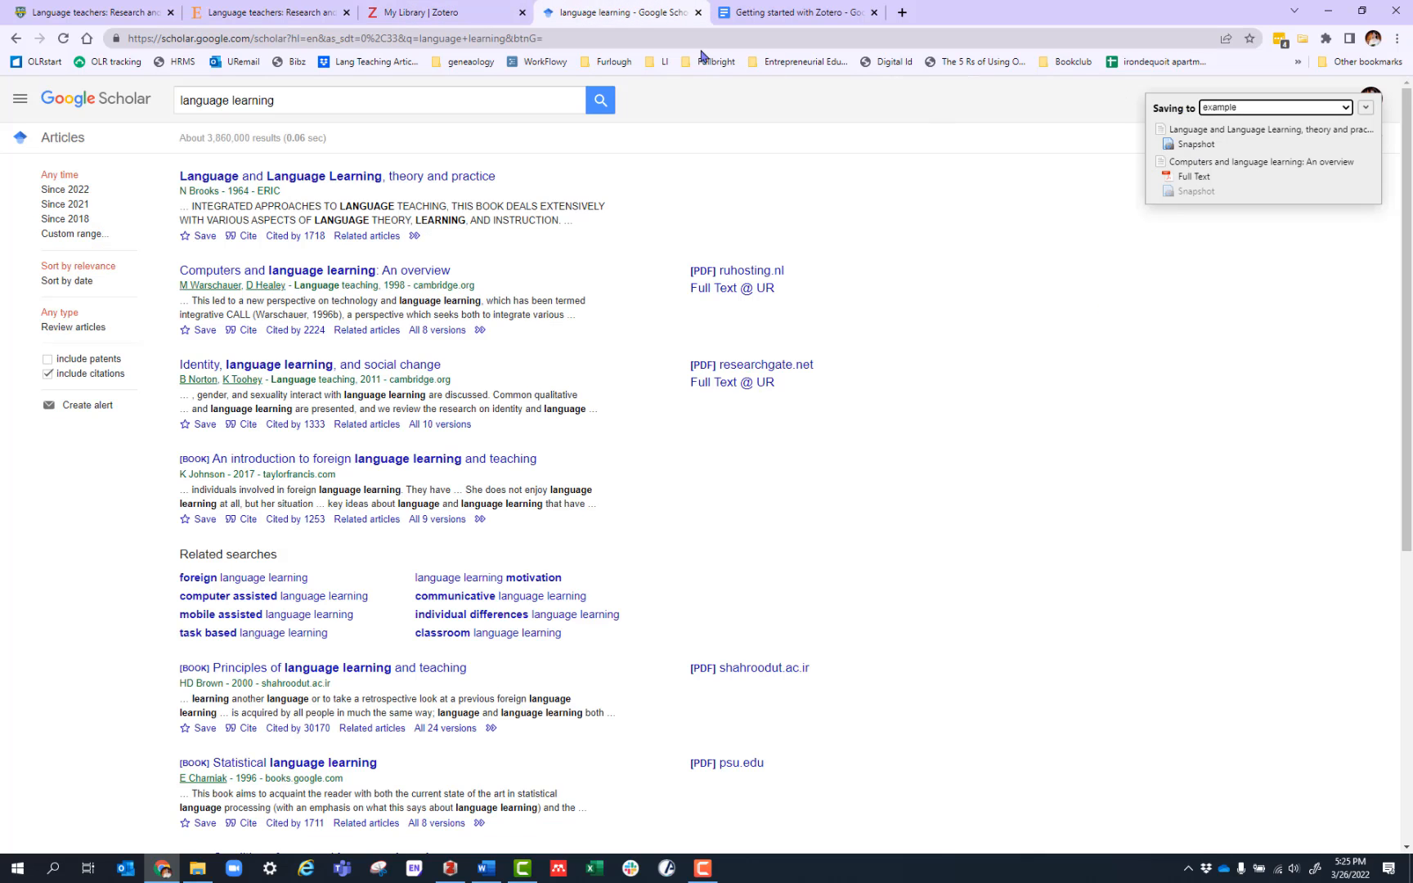
click(451, 12)
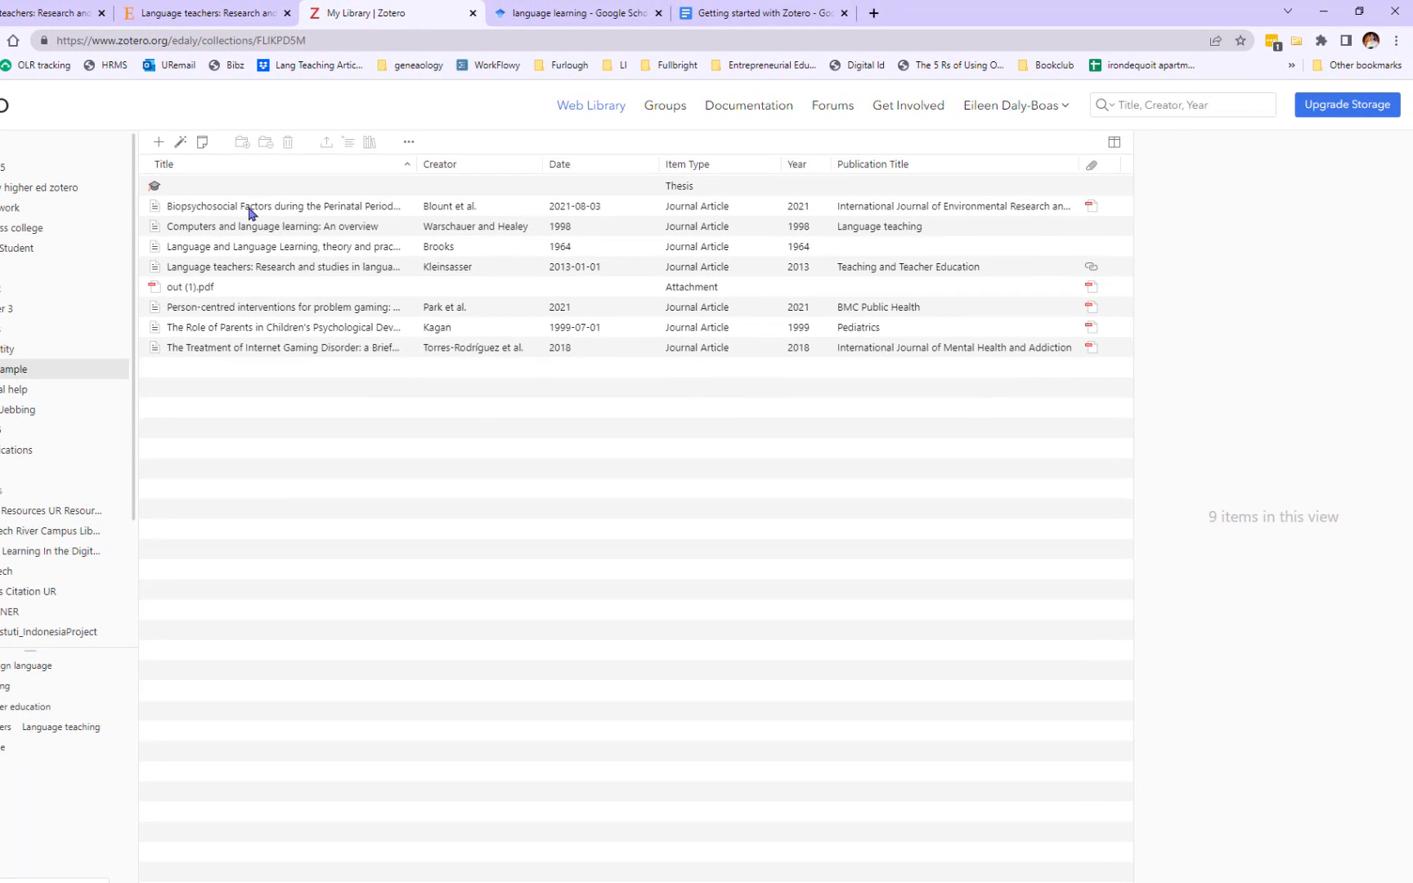
click(258, 248)
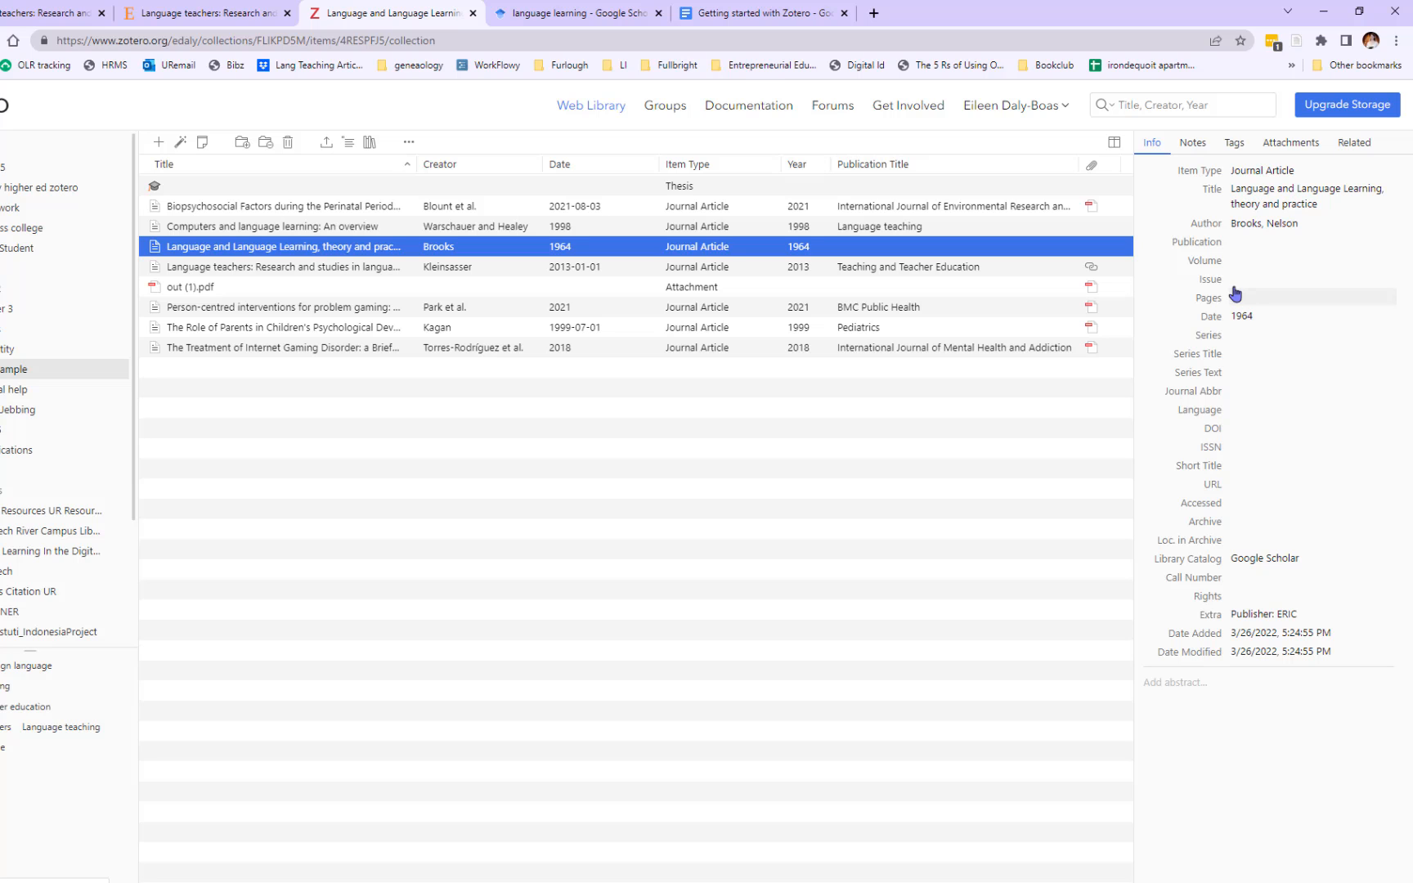
click(576, 14)
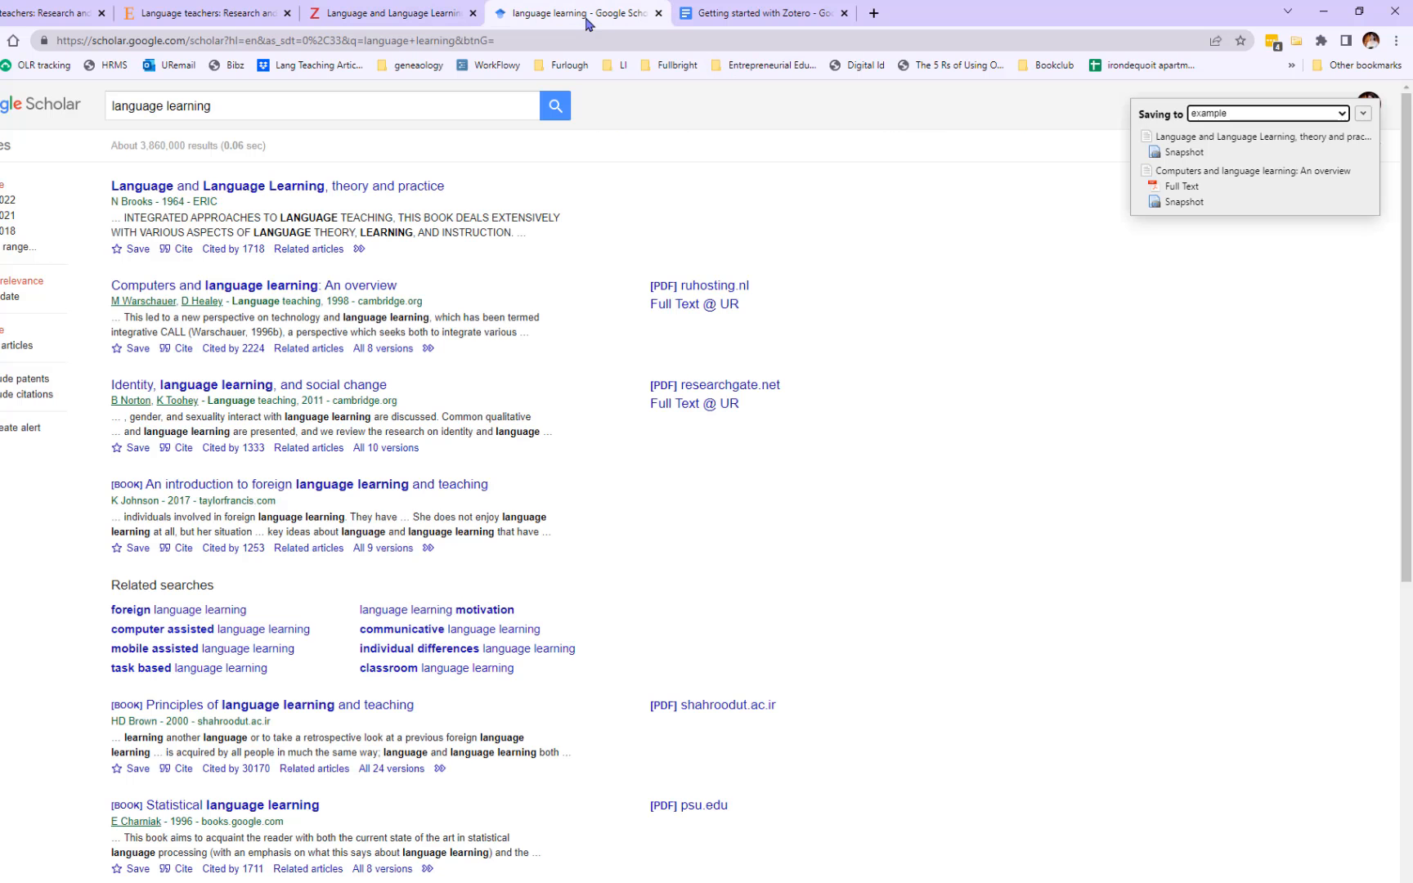
click(358, 185)
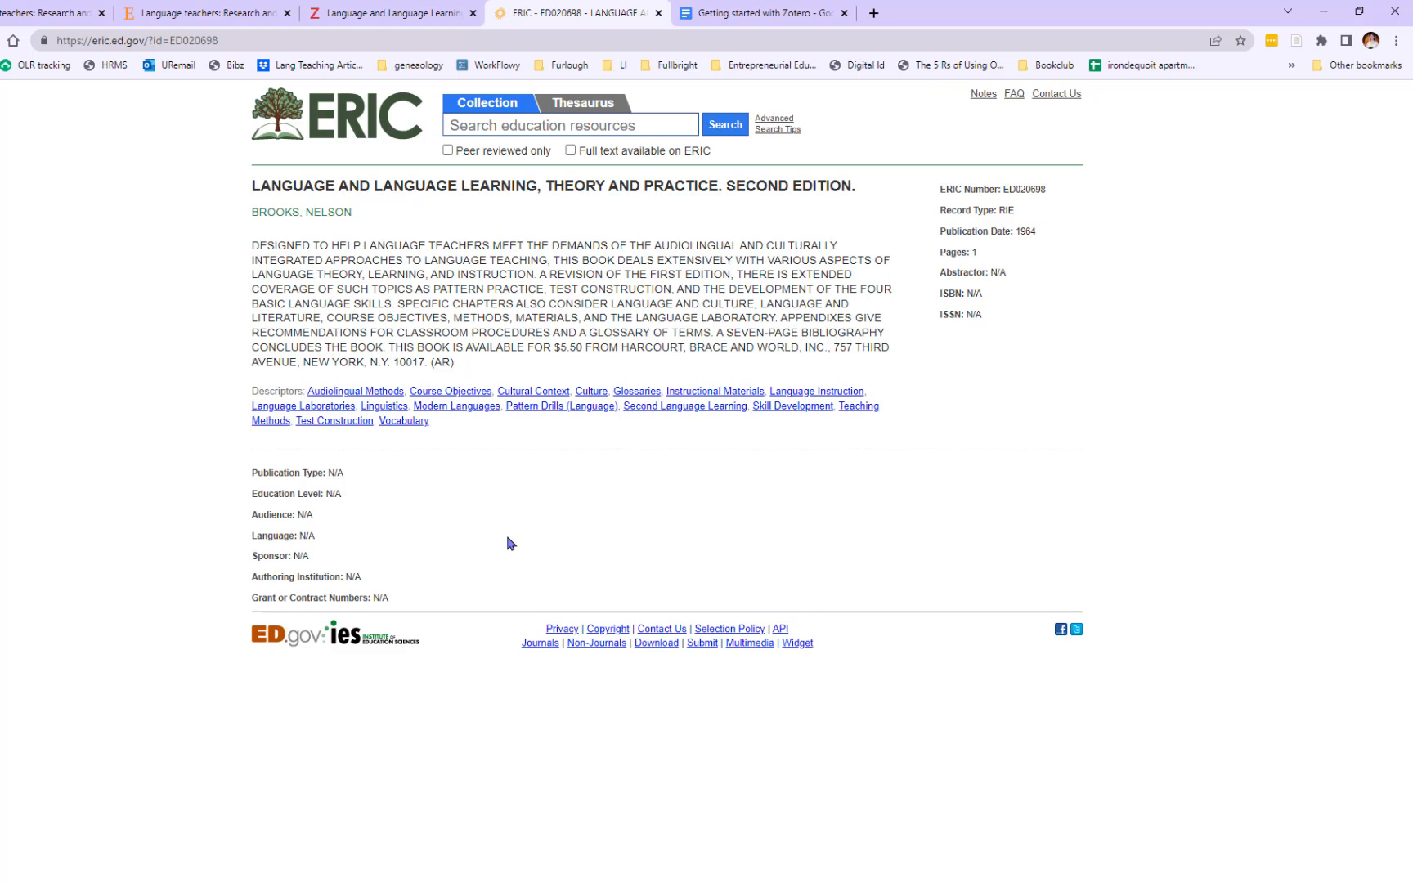
Step: Switch to Word with the open Document1 paper
mouse_move(435, 882)
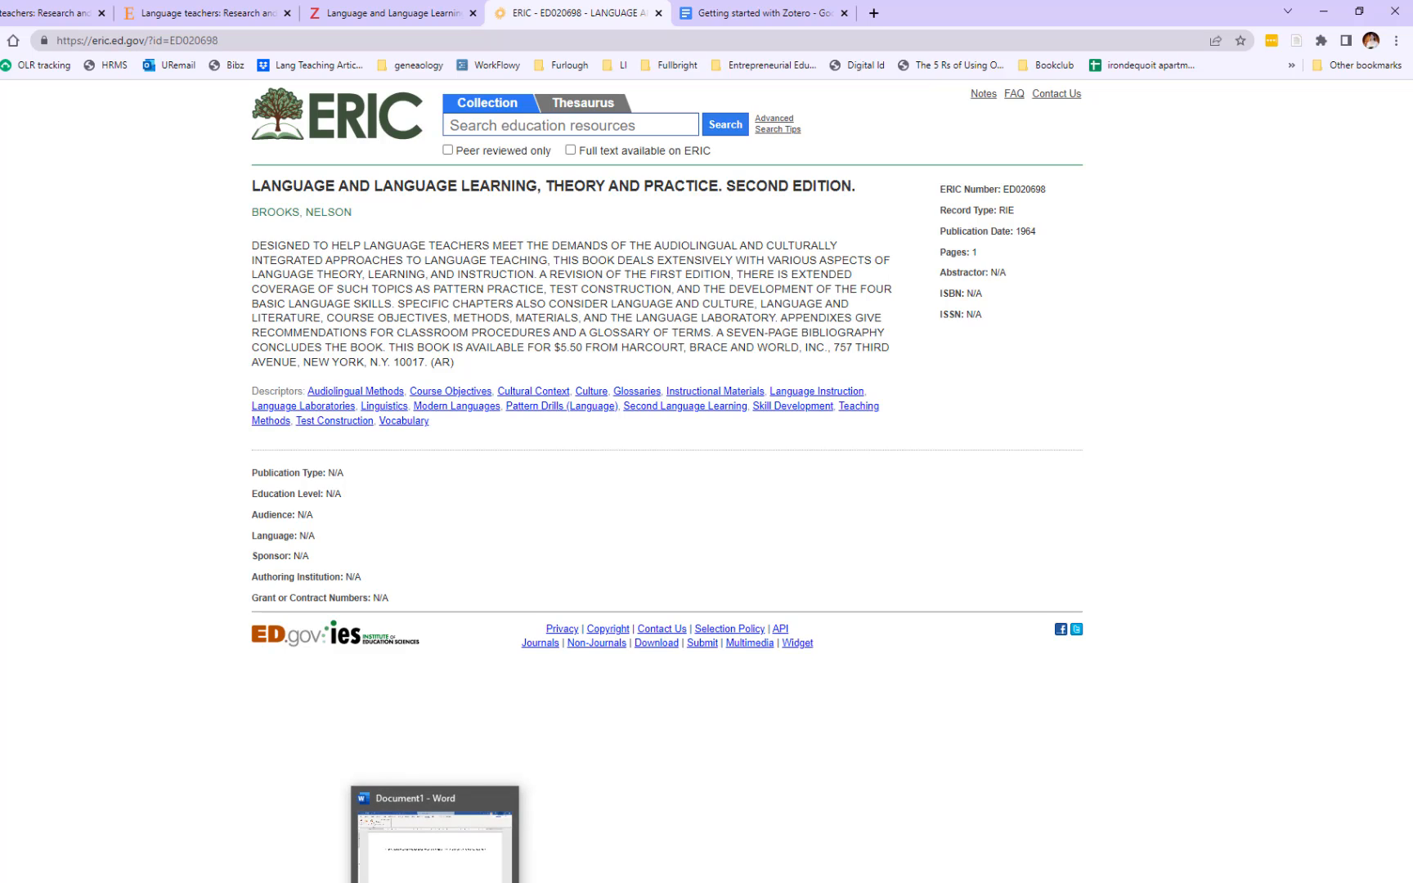
click(436, 882)
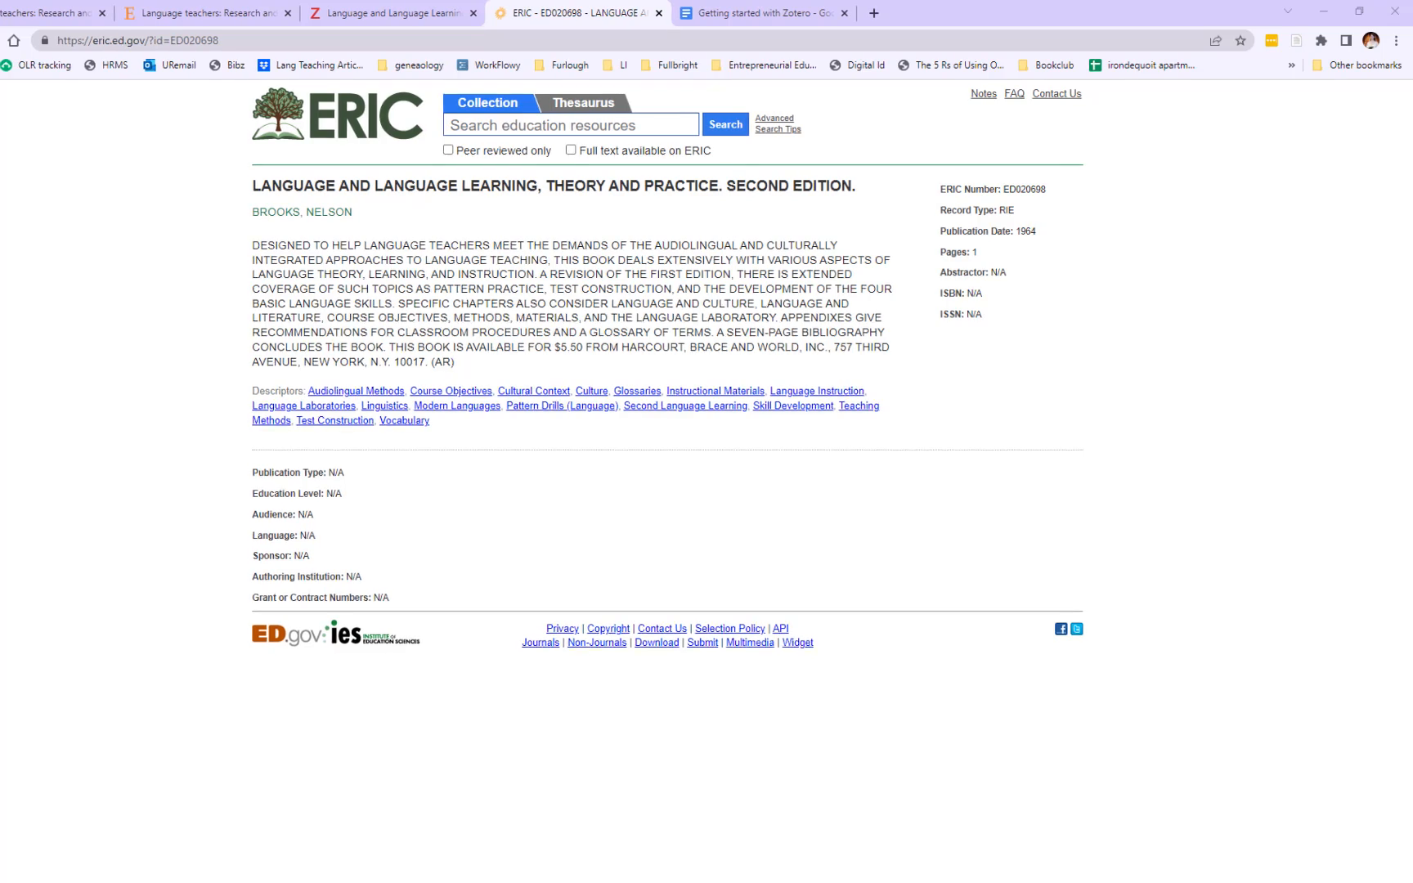
drag(0, 393, 528, 271)
drag(286, 330, 874, 6)
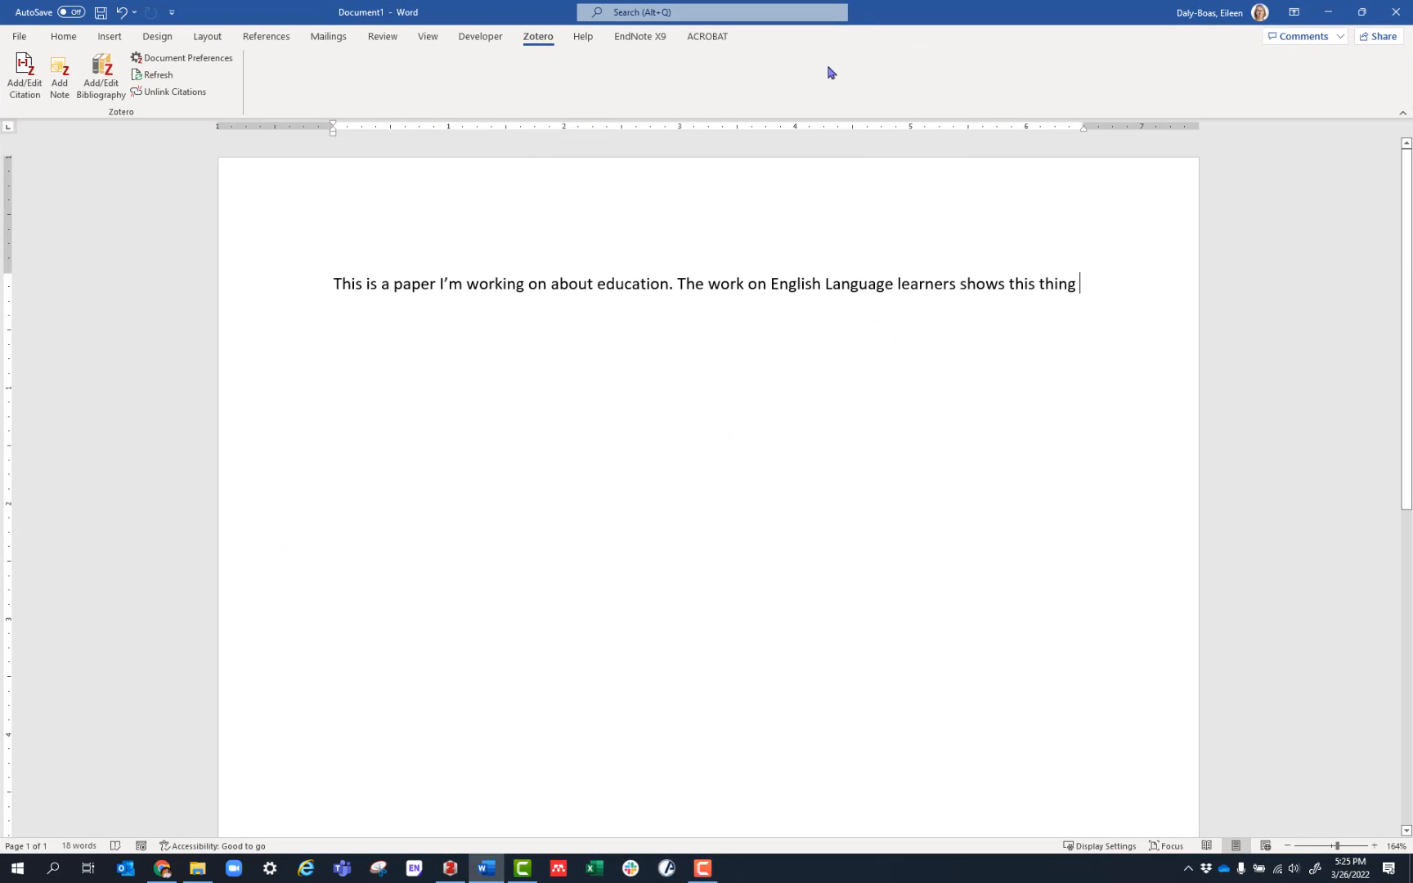
Step: Write a manual author-and-year citation dated 2020 after "shows this thing" and delete it again
click(63, 36)
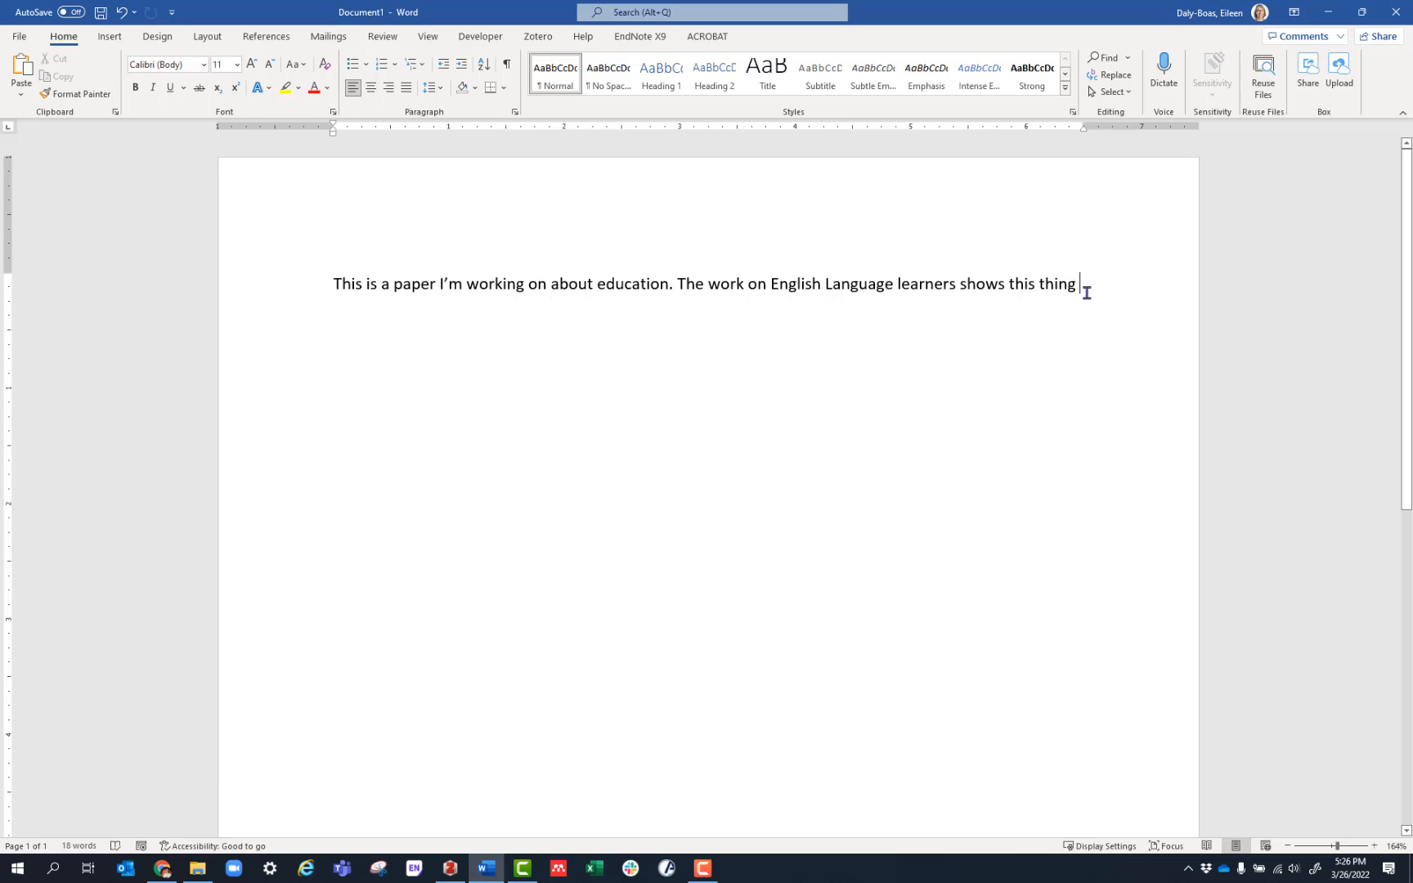
text((Jone)
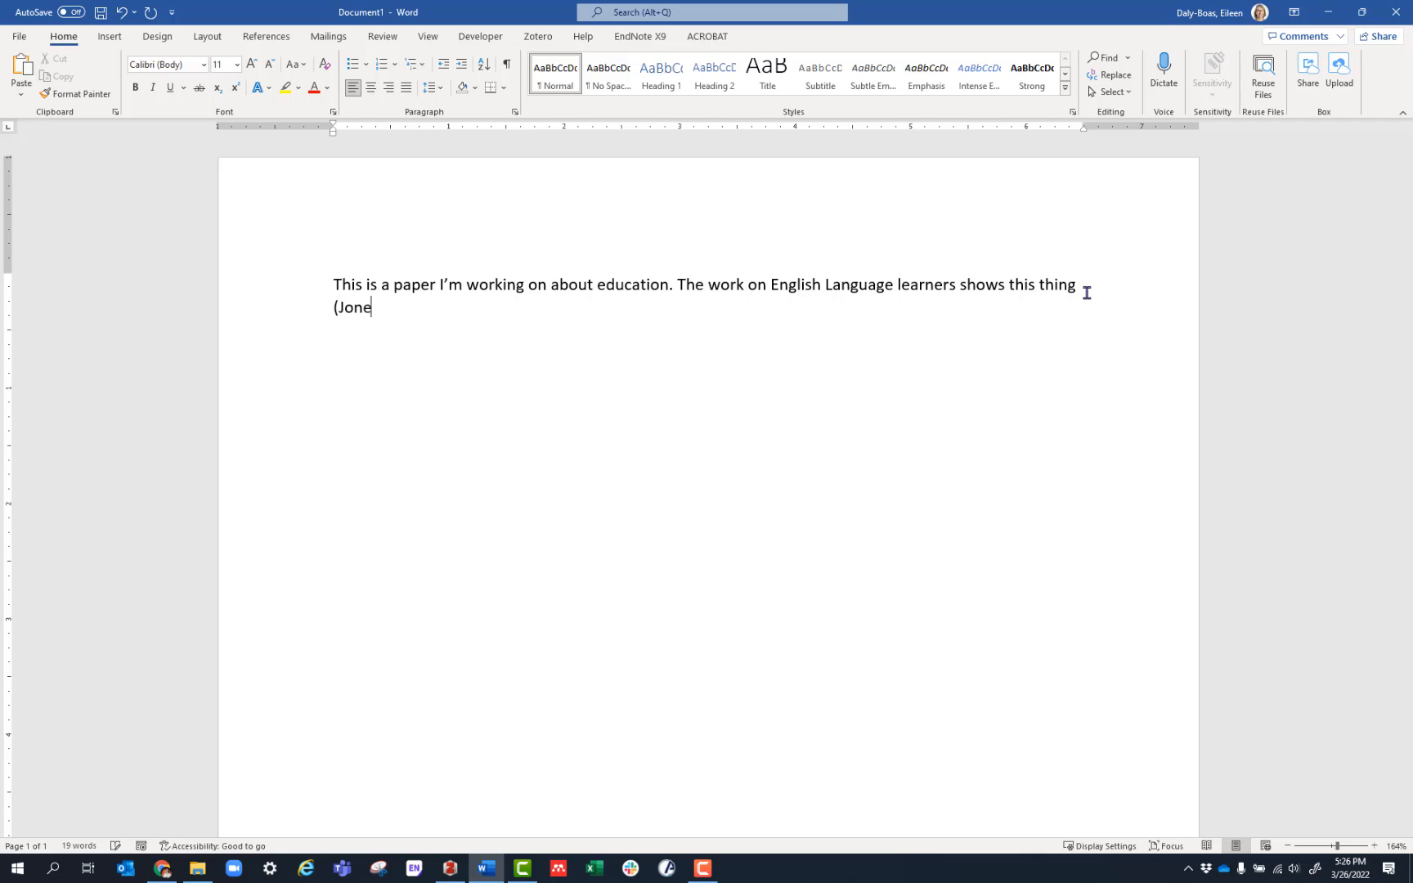
text(s, 2020))
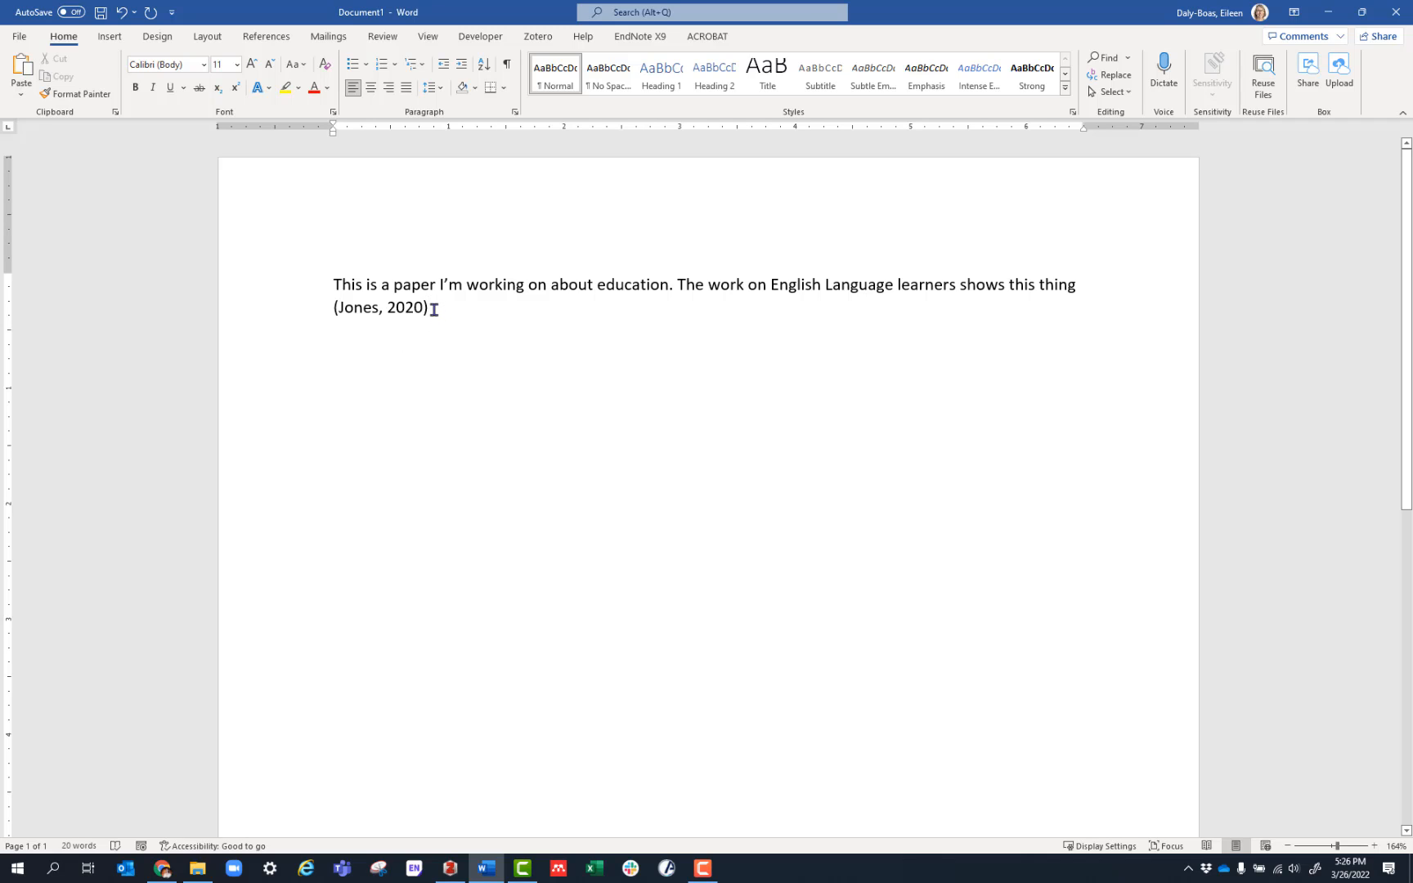
drag(431, 308, 331, 312)
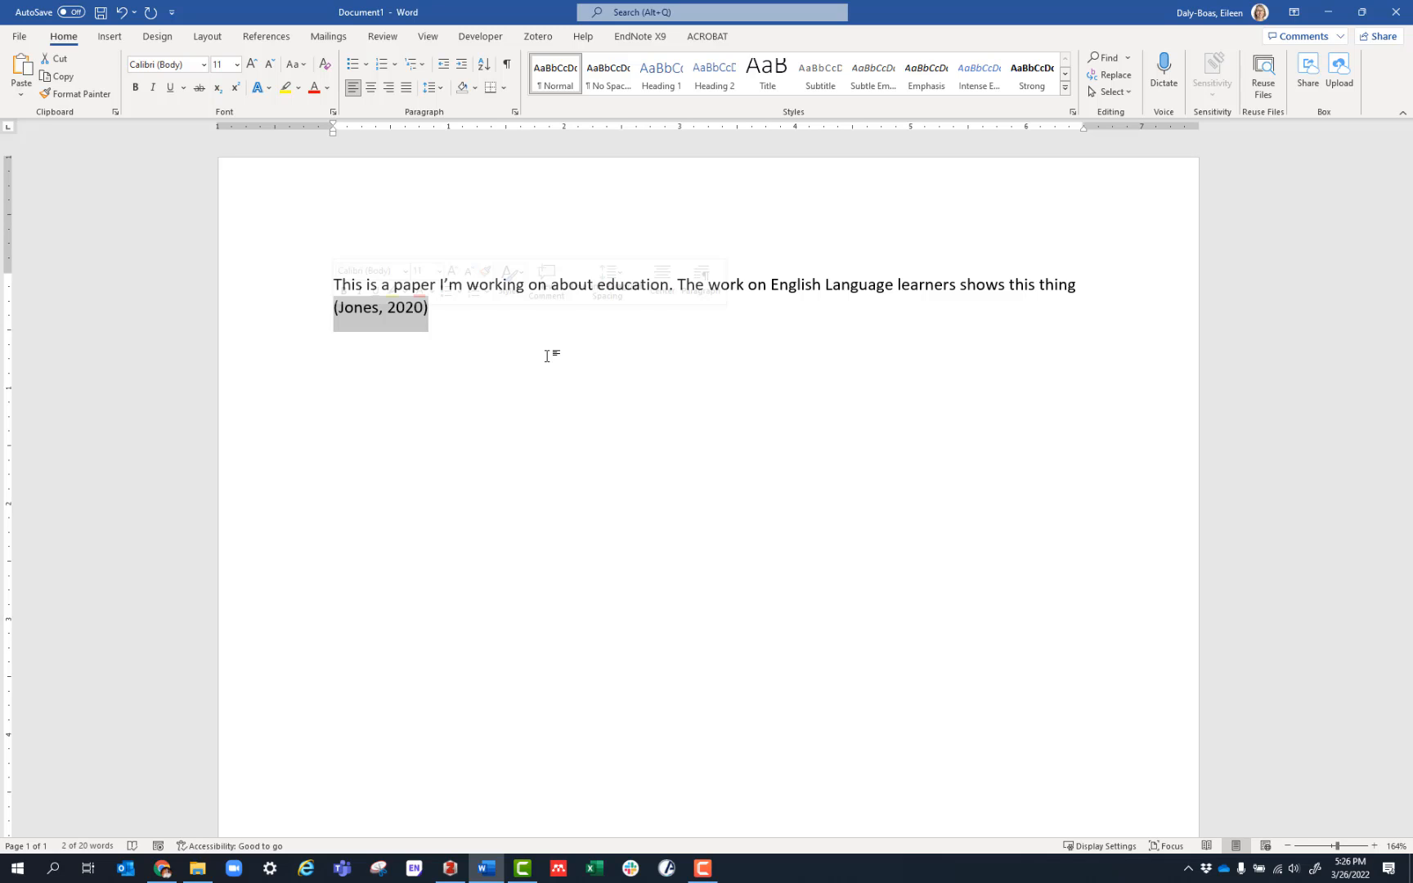
key(Delete)
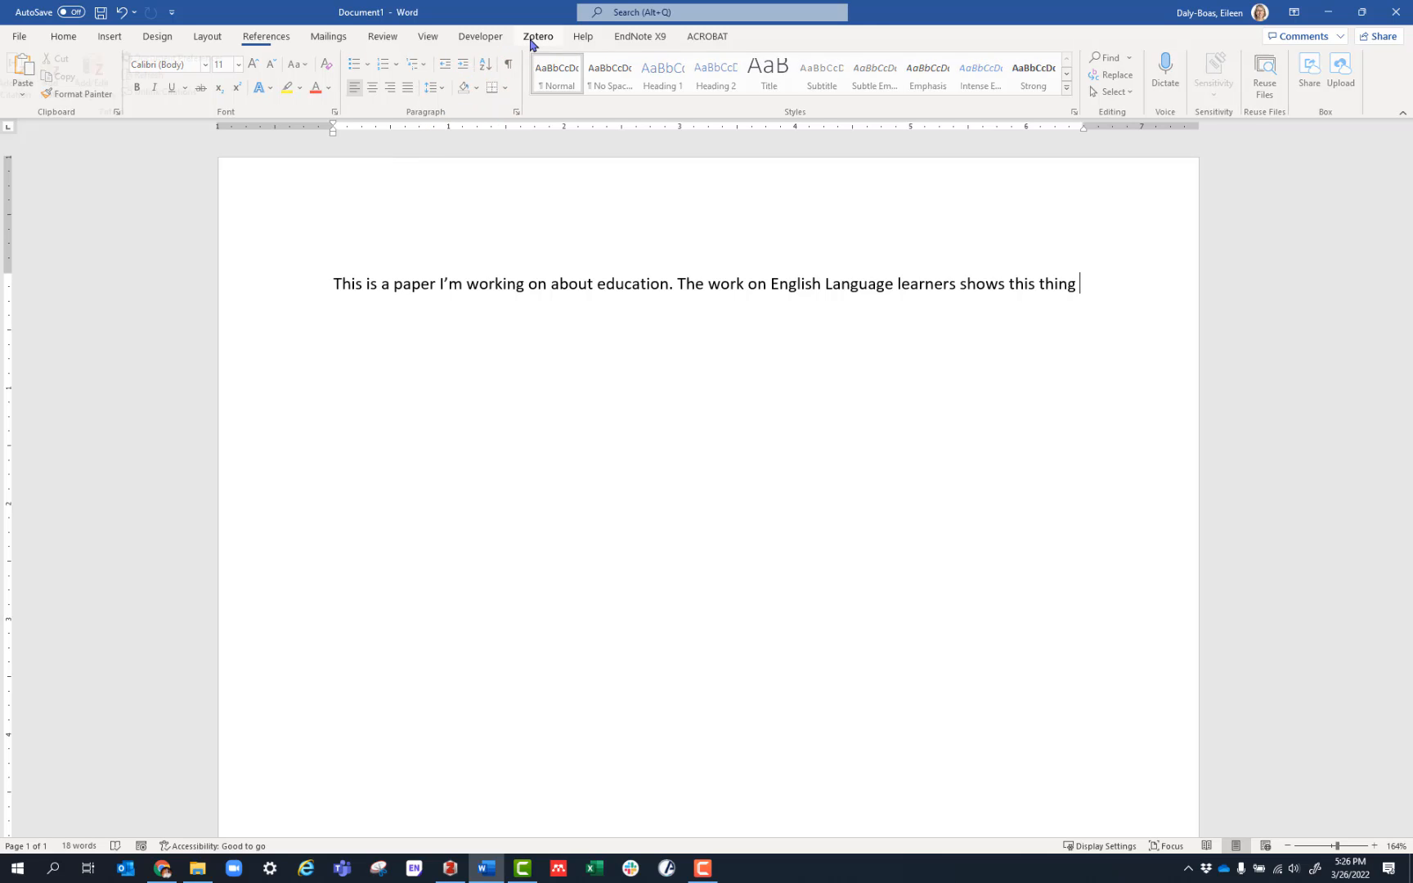
Step: Start a Zotero citation after "shows this thing" with American Psychological Association (APA) 7th edition as the document's citation style
click(532, 39)
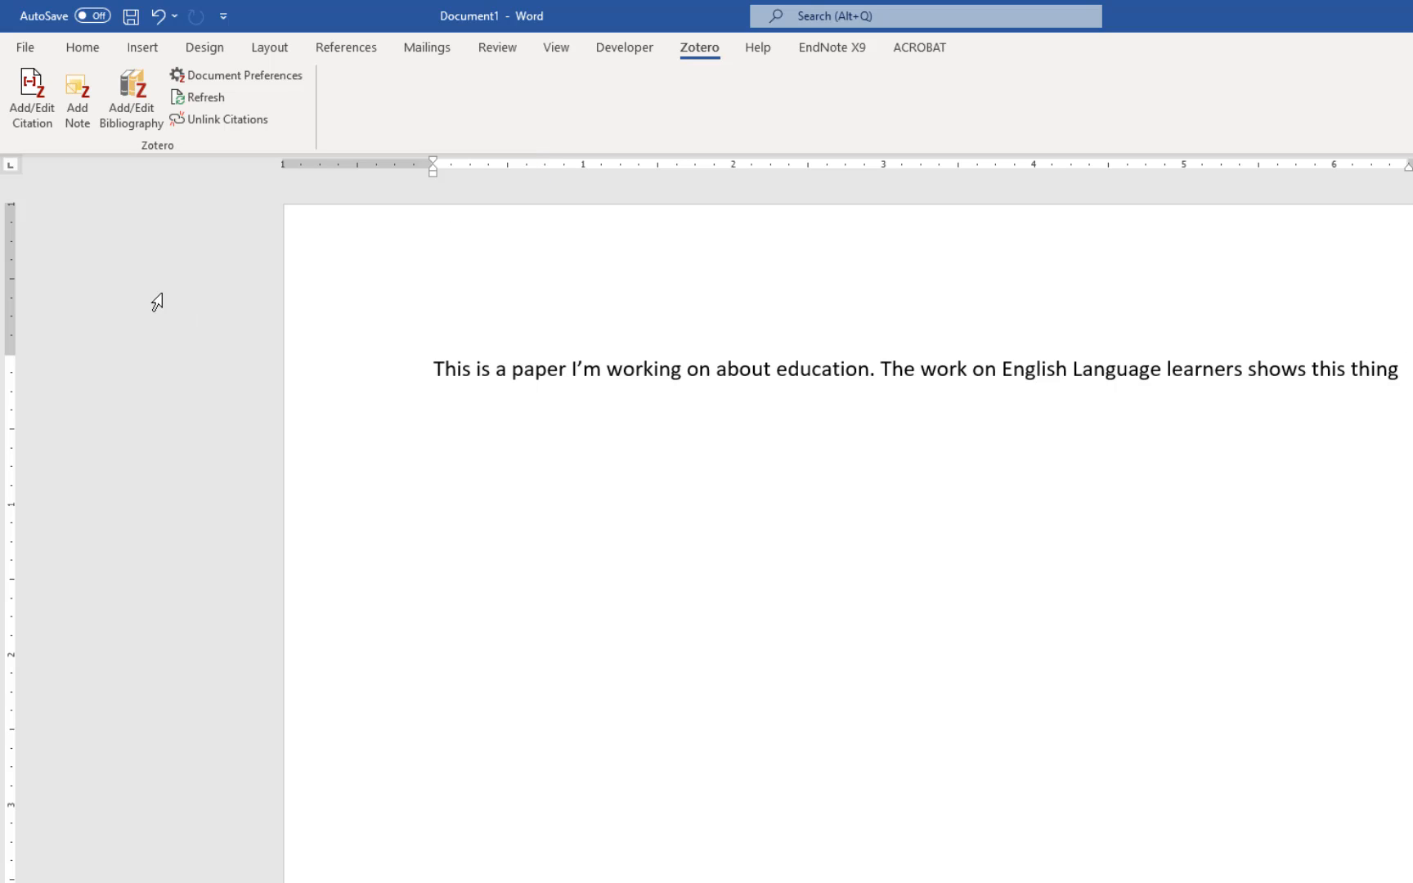
click(31, 118)
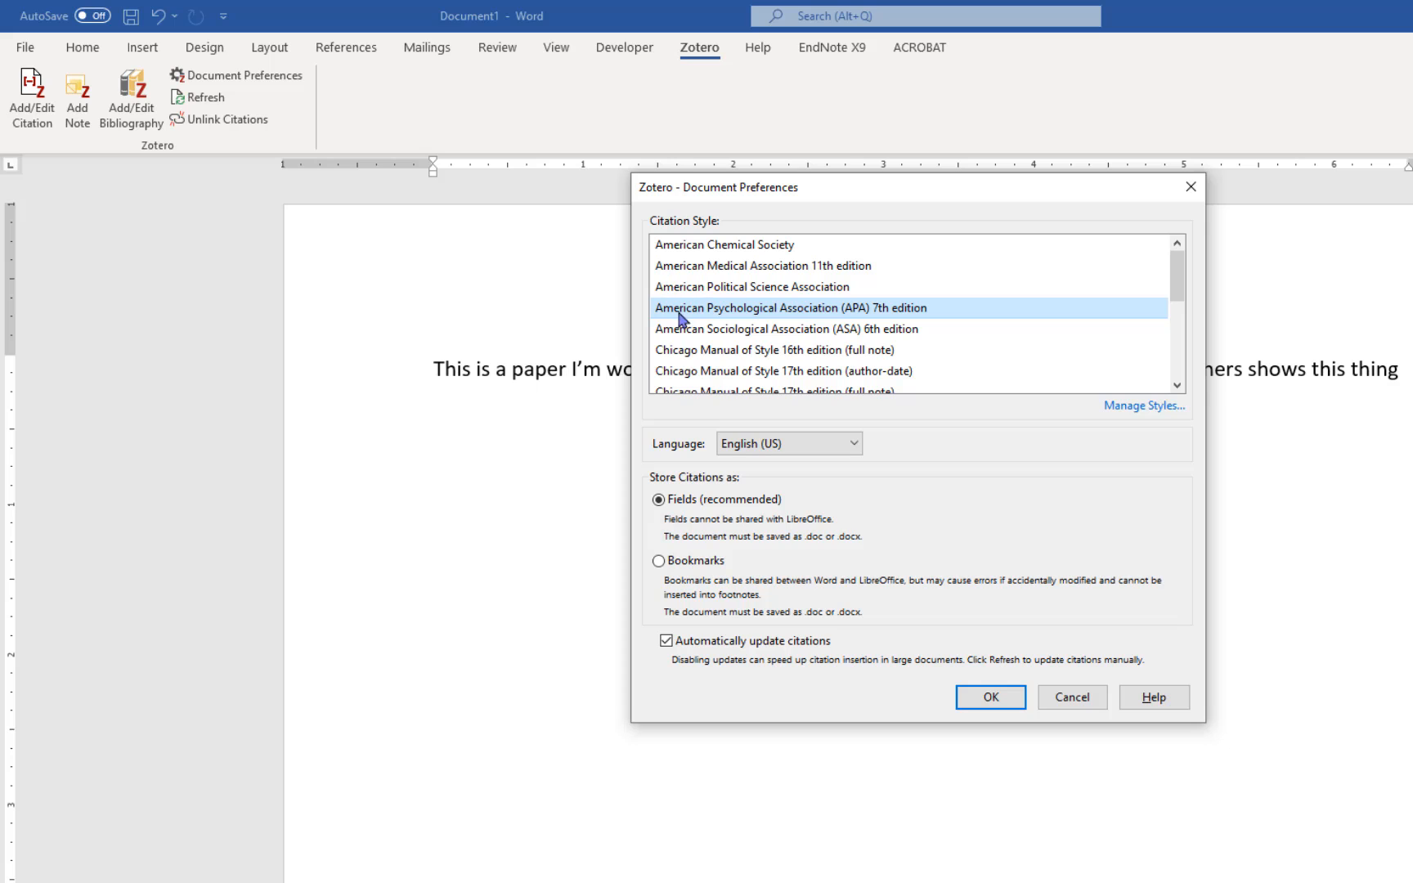
click(992, 697)
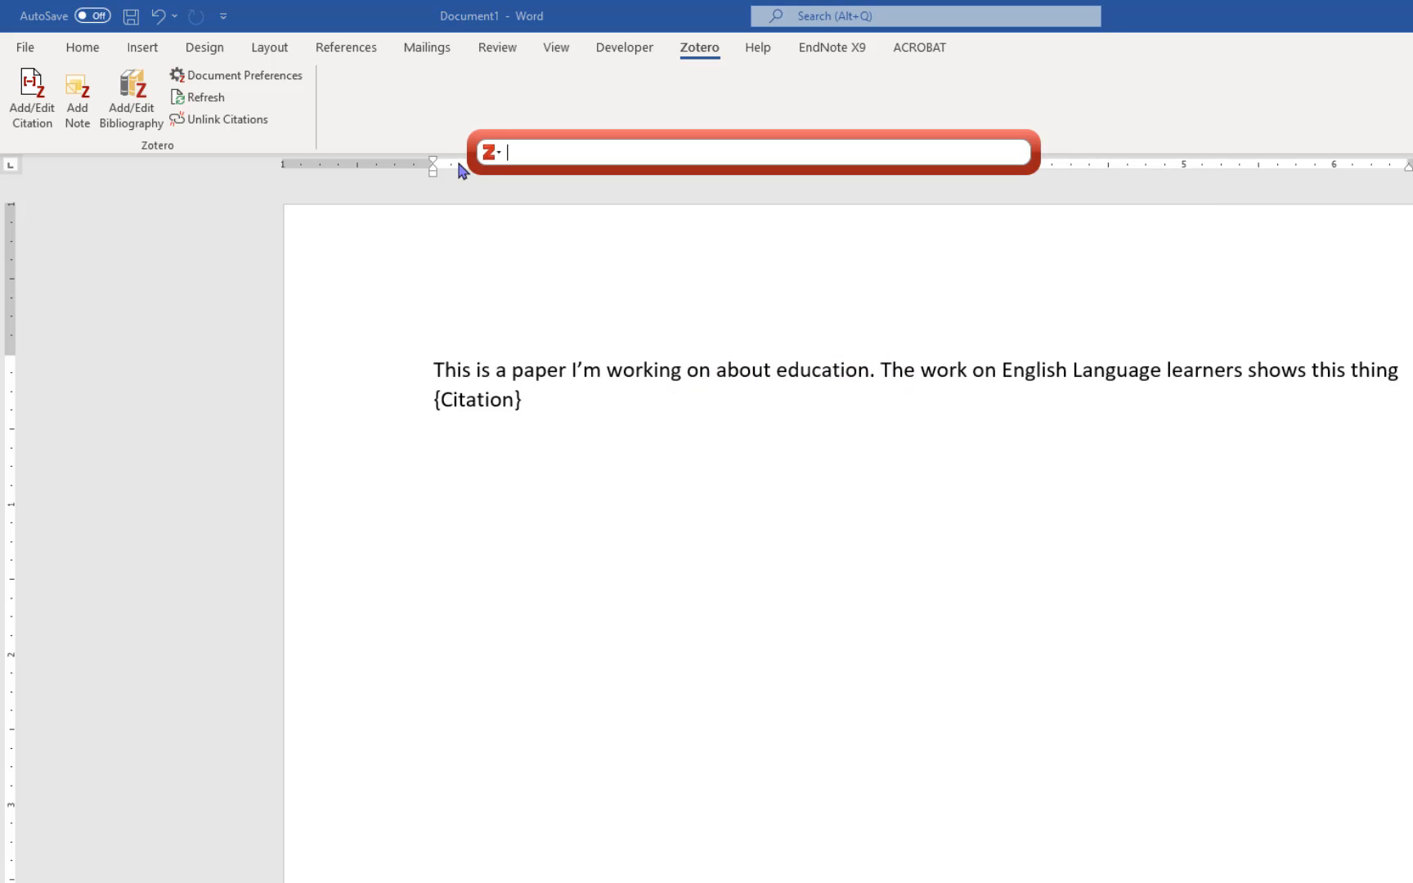
Step: Search for "language", cite the 2007 item "Language policies and practices for helping immigrants and second-generation s...", and end the sentence with a period
click(495, 155)
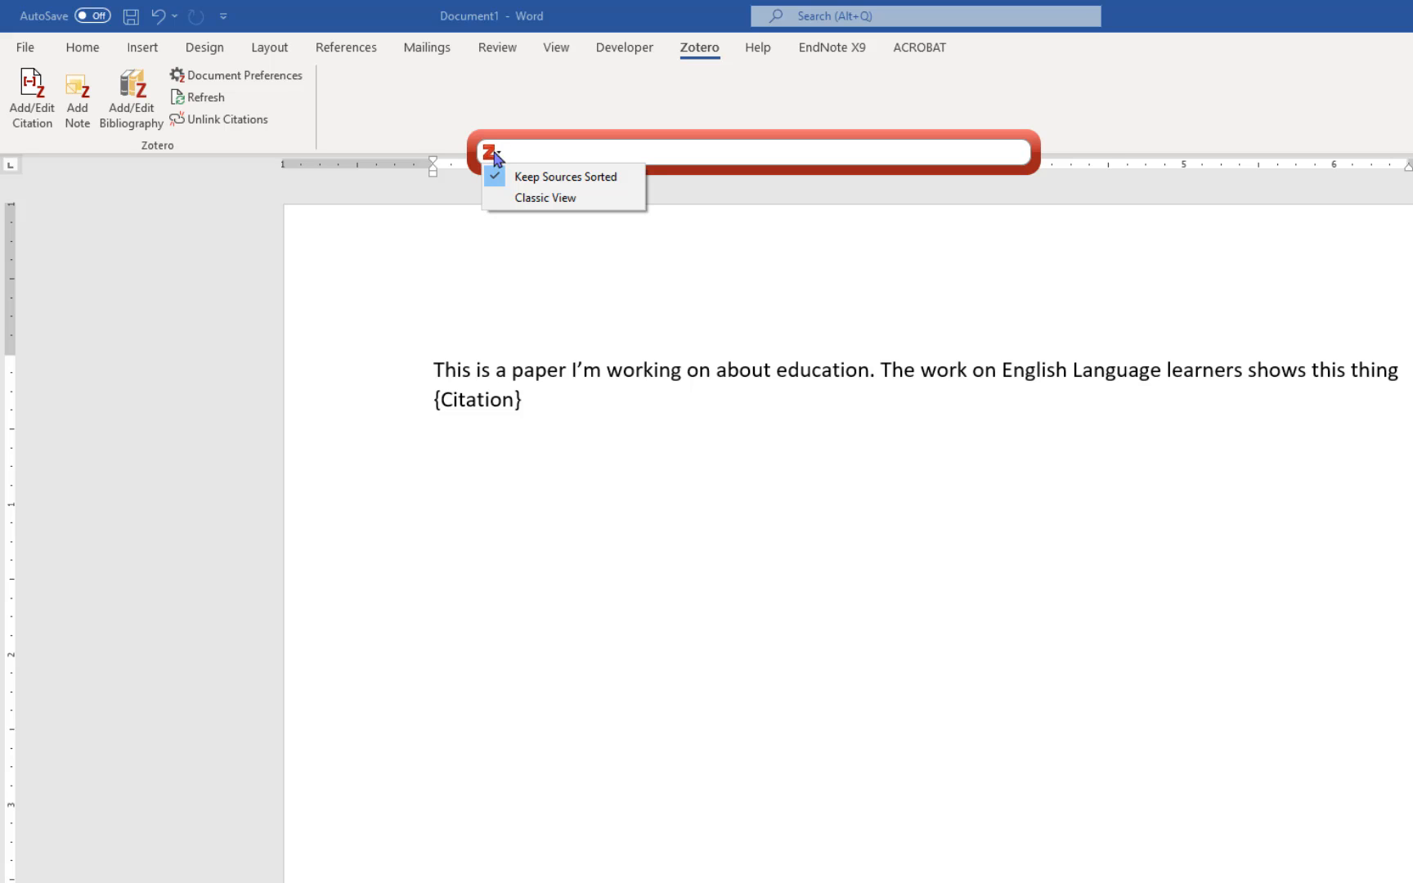
click(543, 147)
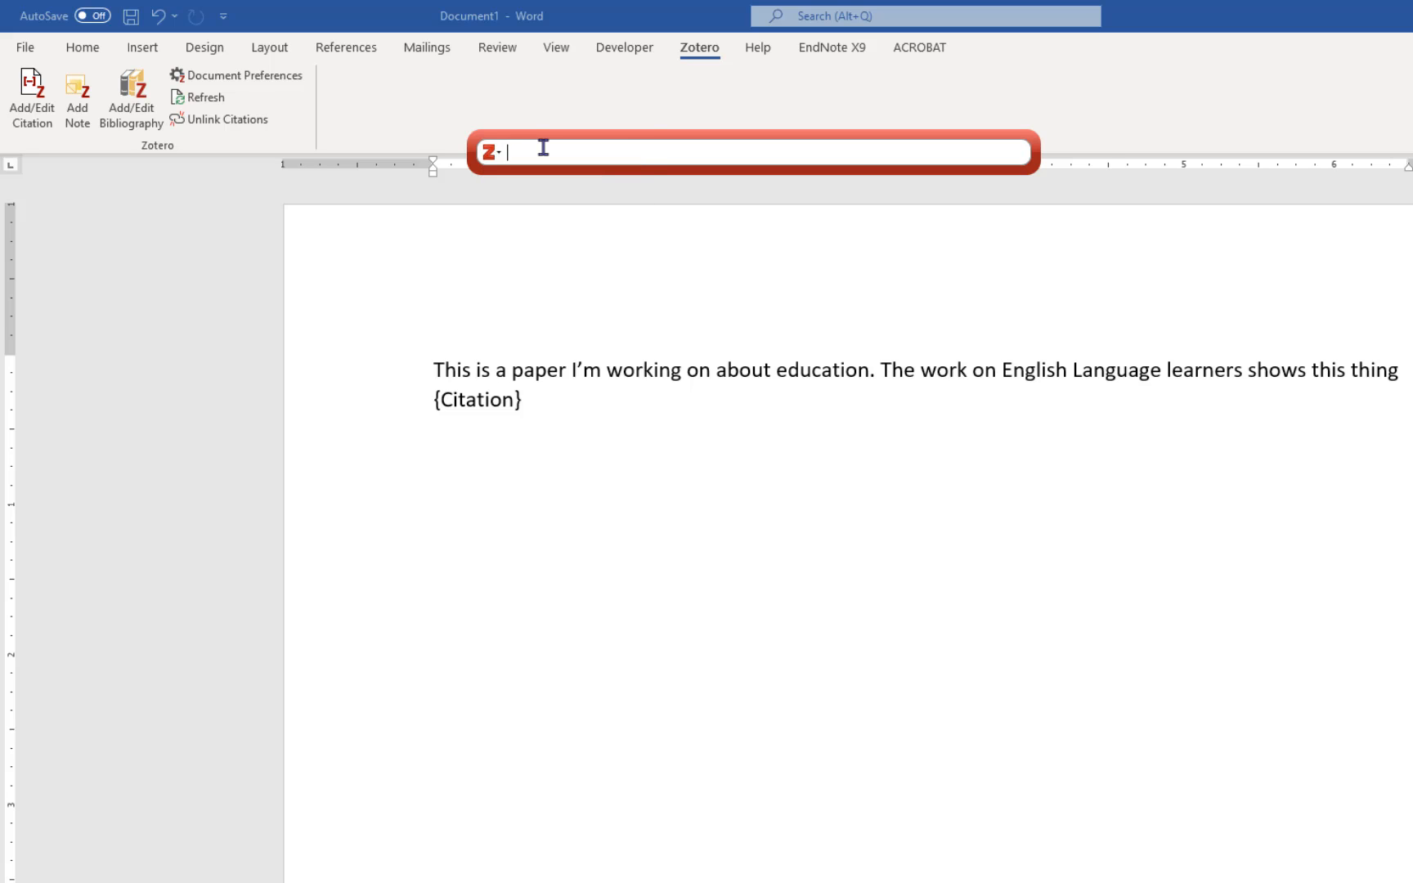
text(language)
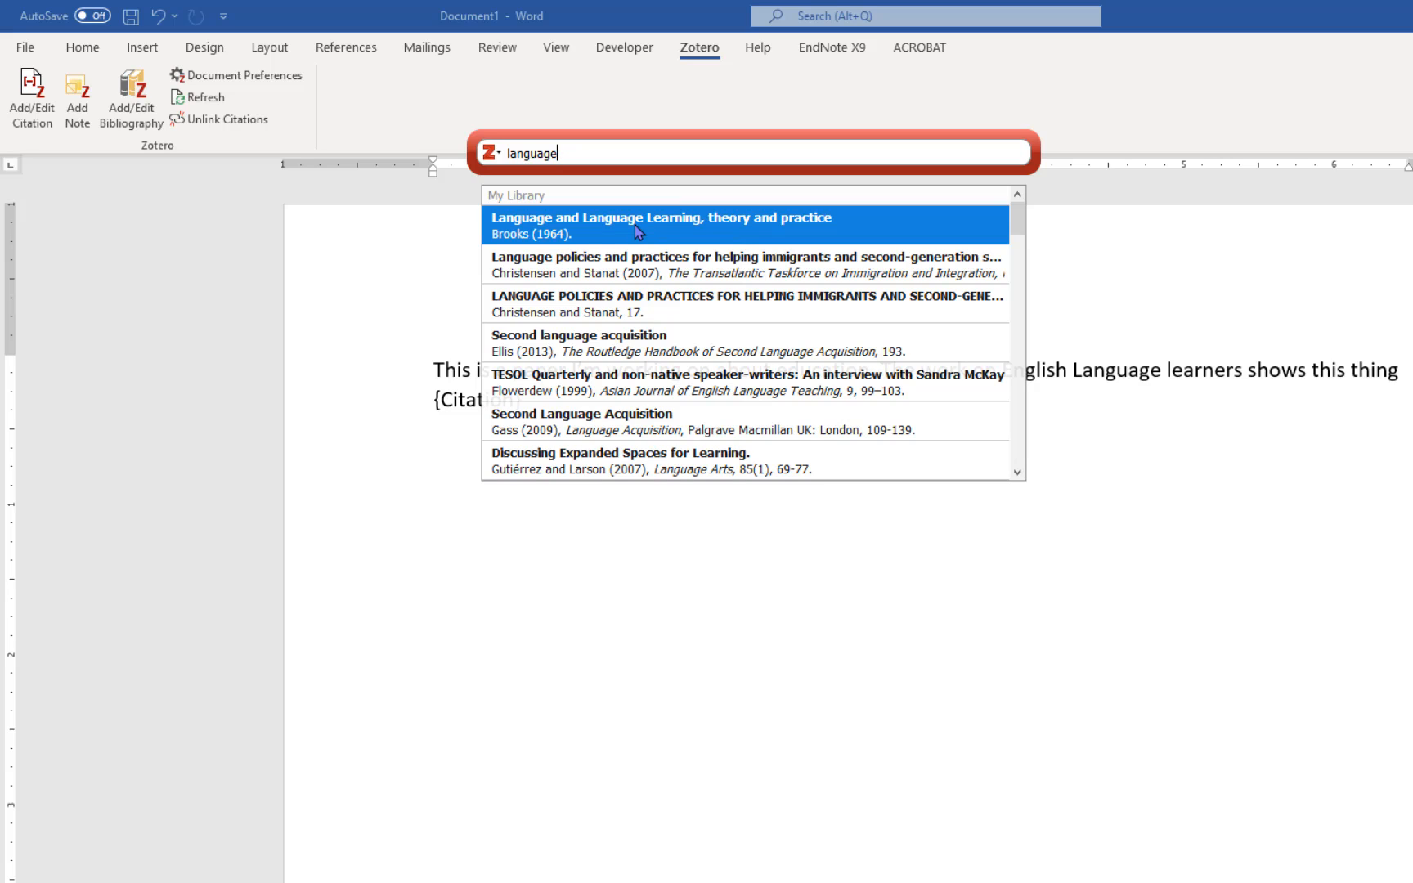
click(577, 270)
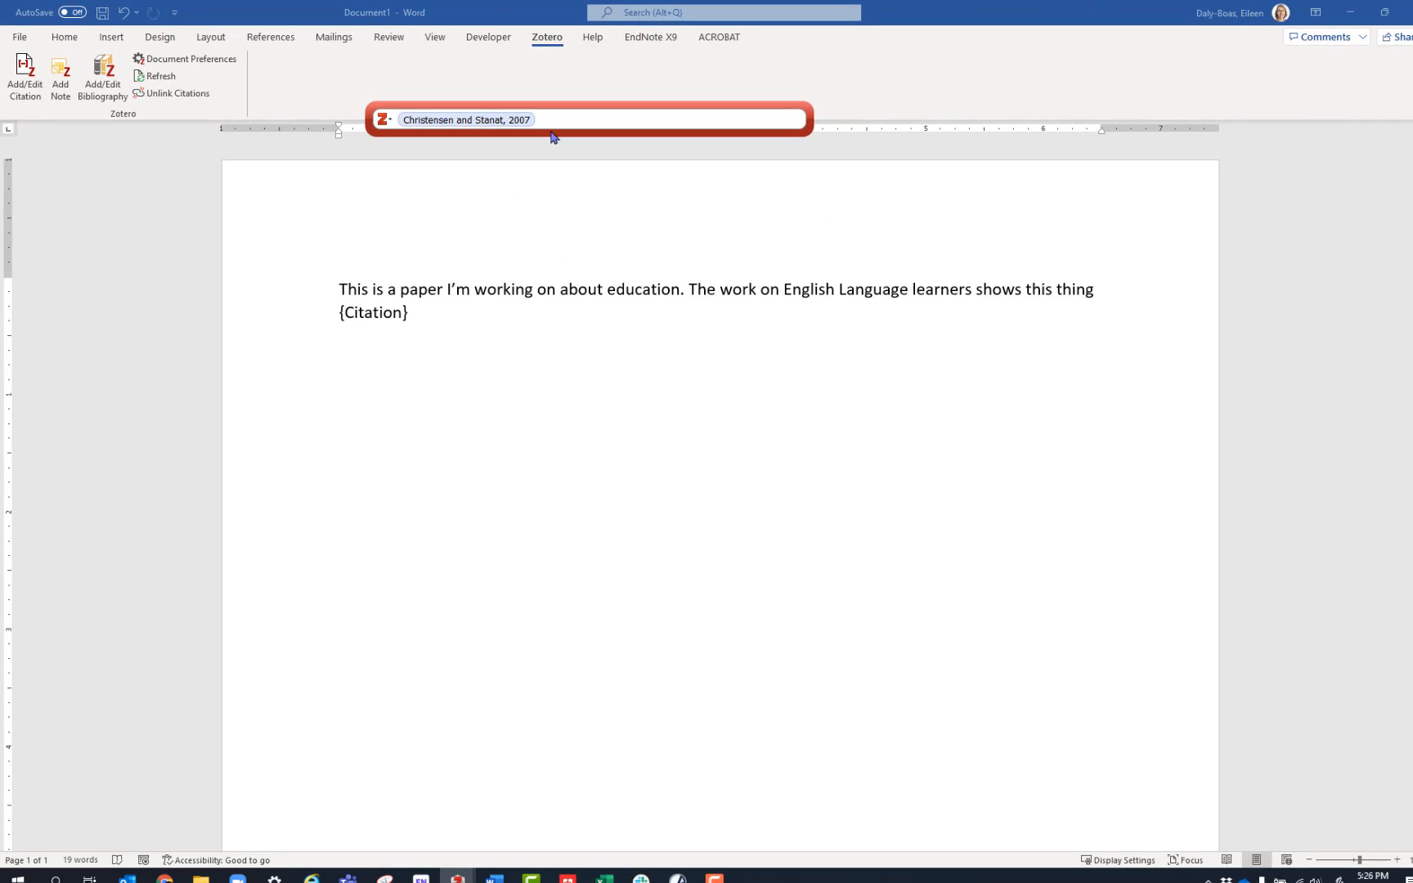
key(Return)
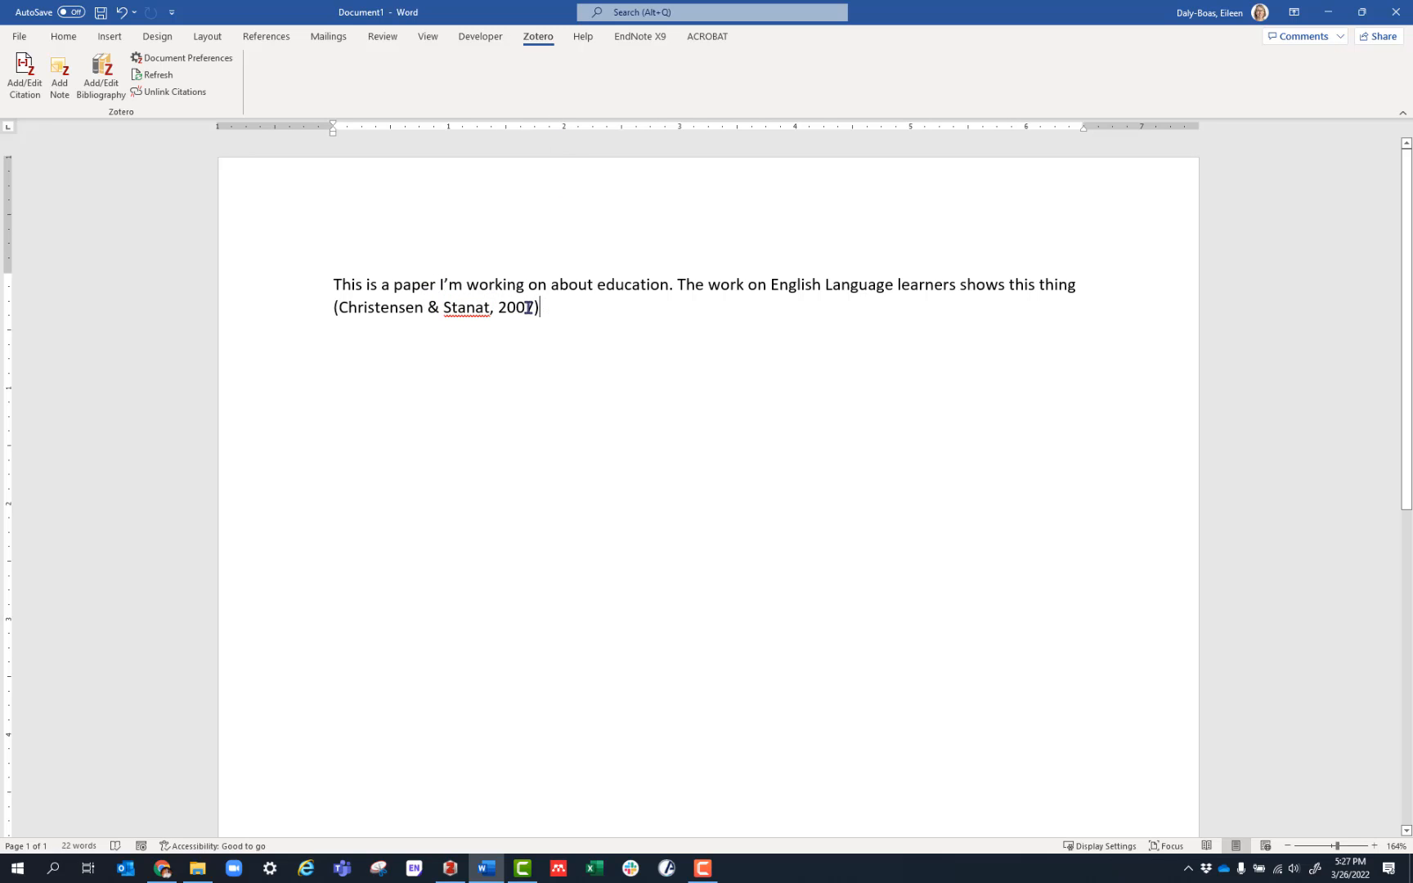
text(.)
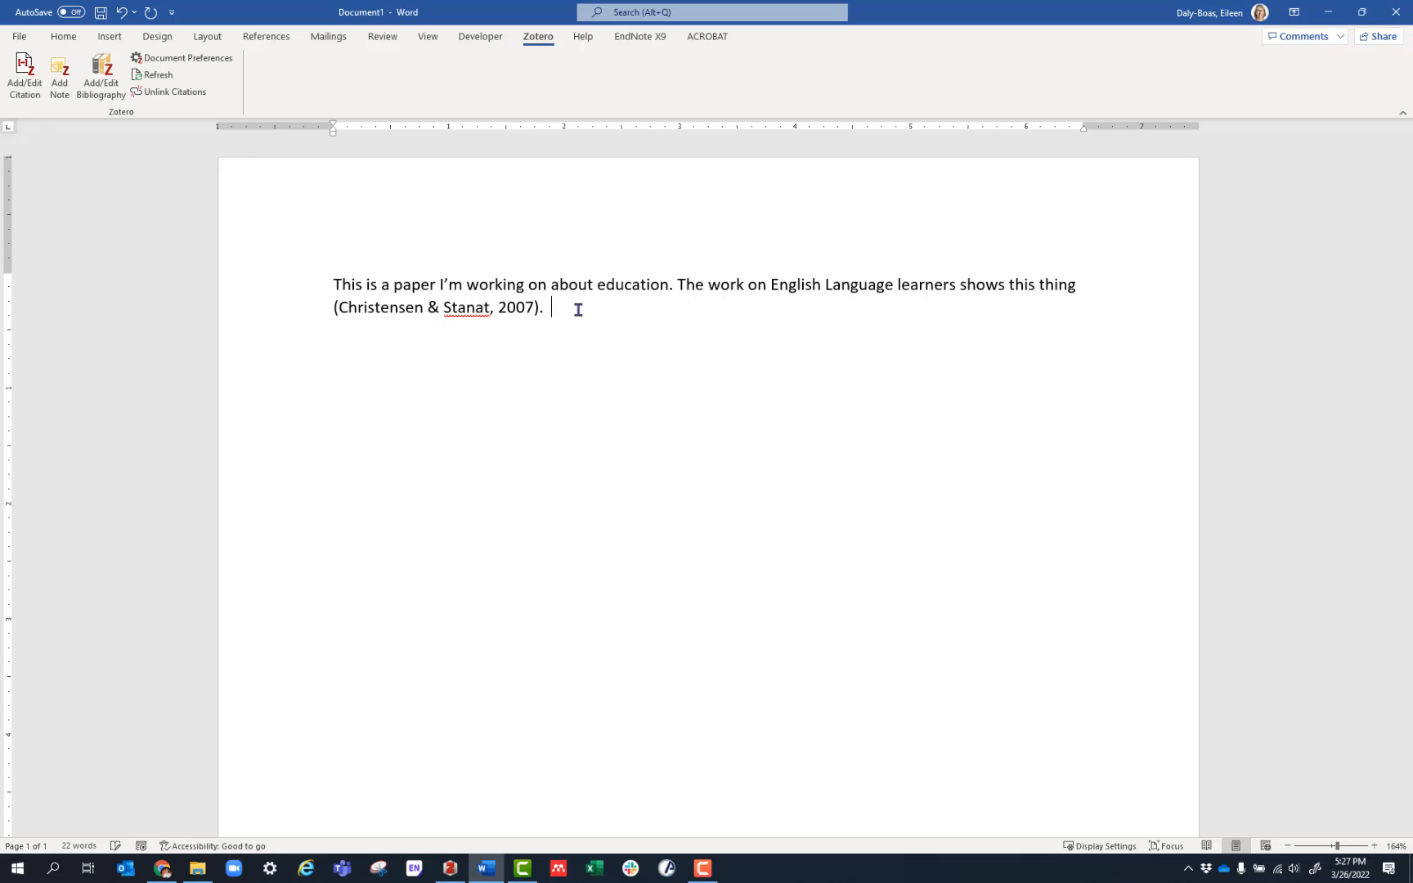
Step: Begin a second sentence reading "Another person wrote something" after the first citation
text(  Another person who)
key(BackSpace)
key(BackSpace)
text(rote something)
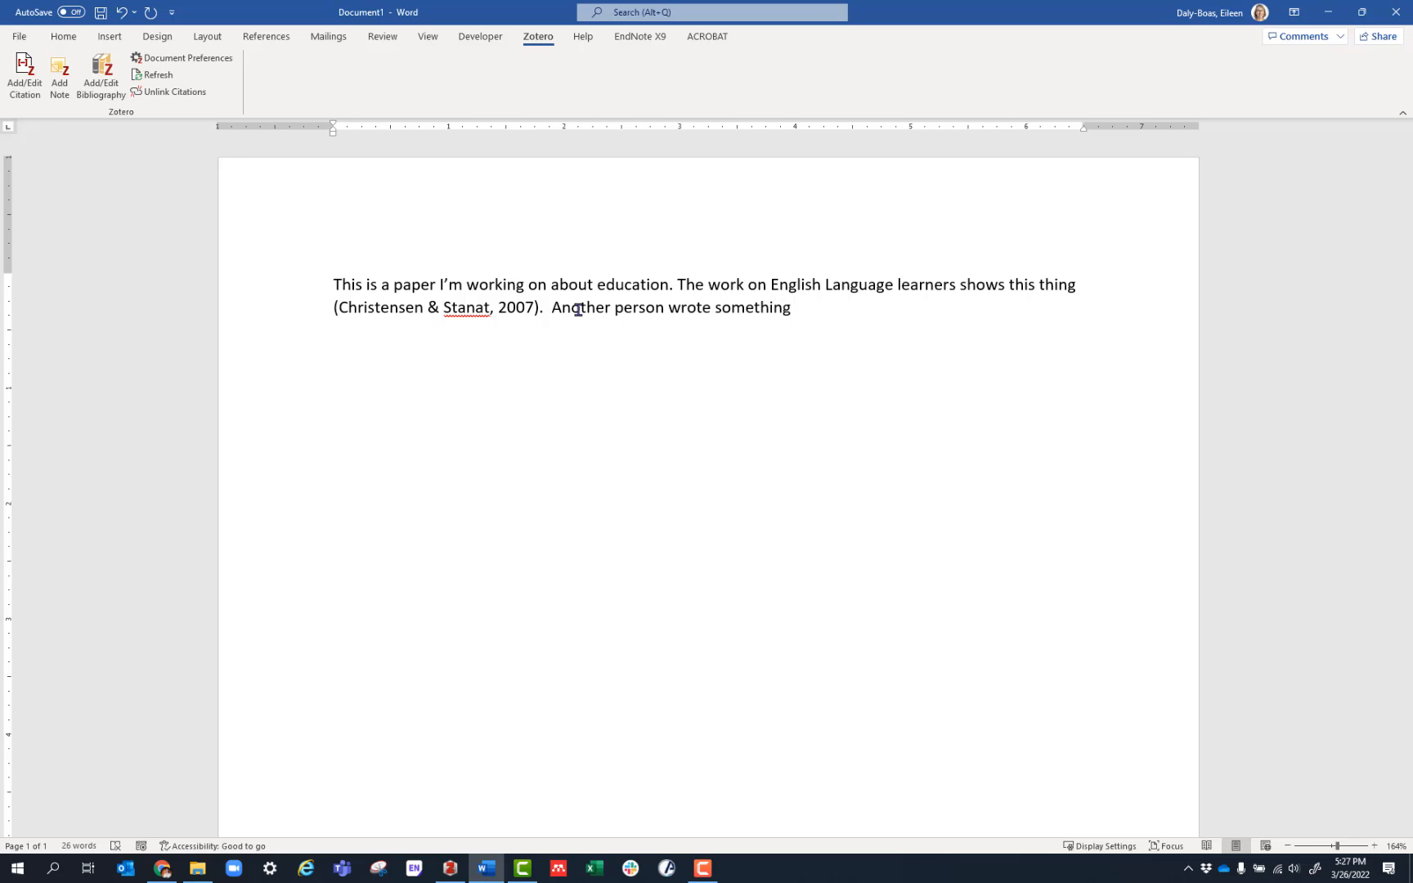
Step: Search by author surname, cite the 2018 book "Global academic publishing: policies, perspectives and pedagogies" after "wrote something", and close the sentence with a period
click(28, 81)
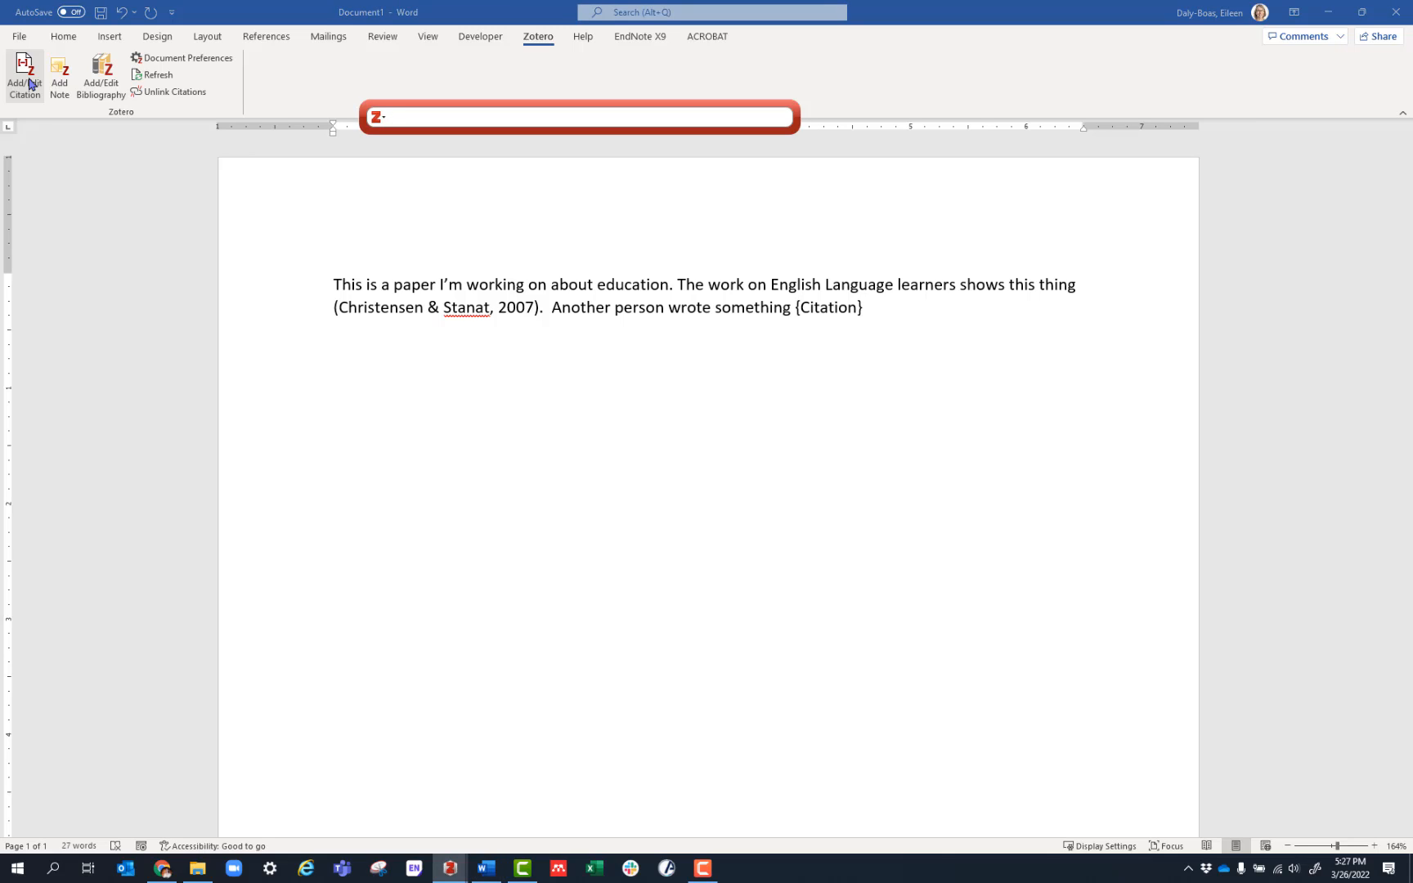
text(curry)
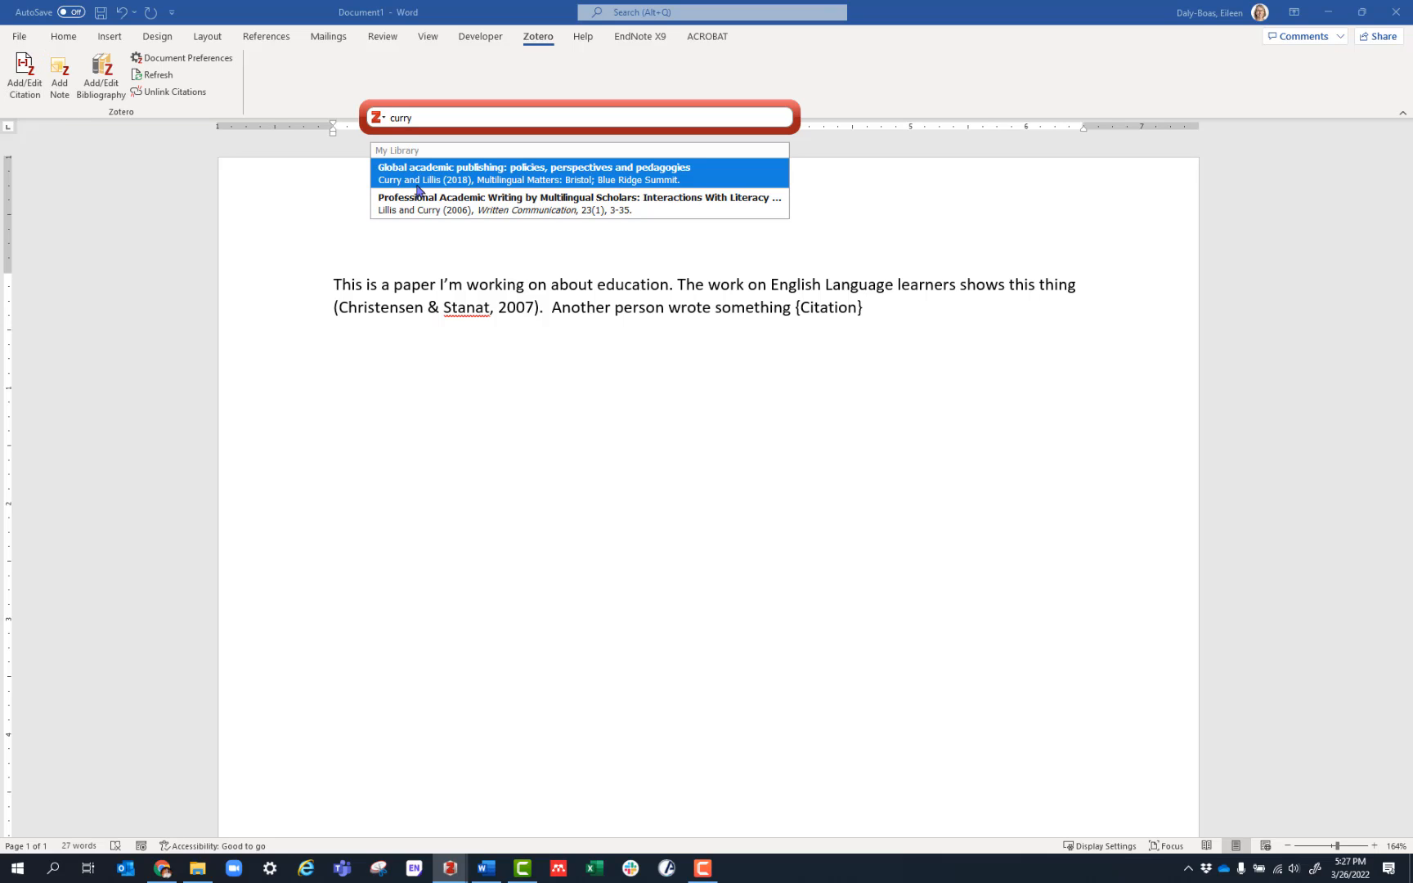
click(417, 187)
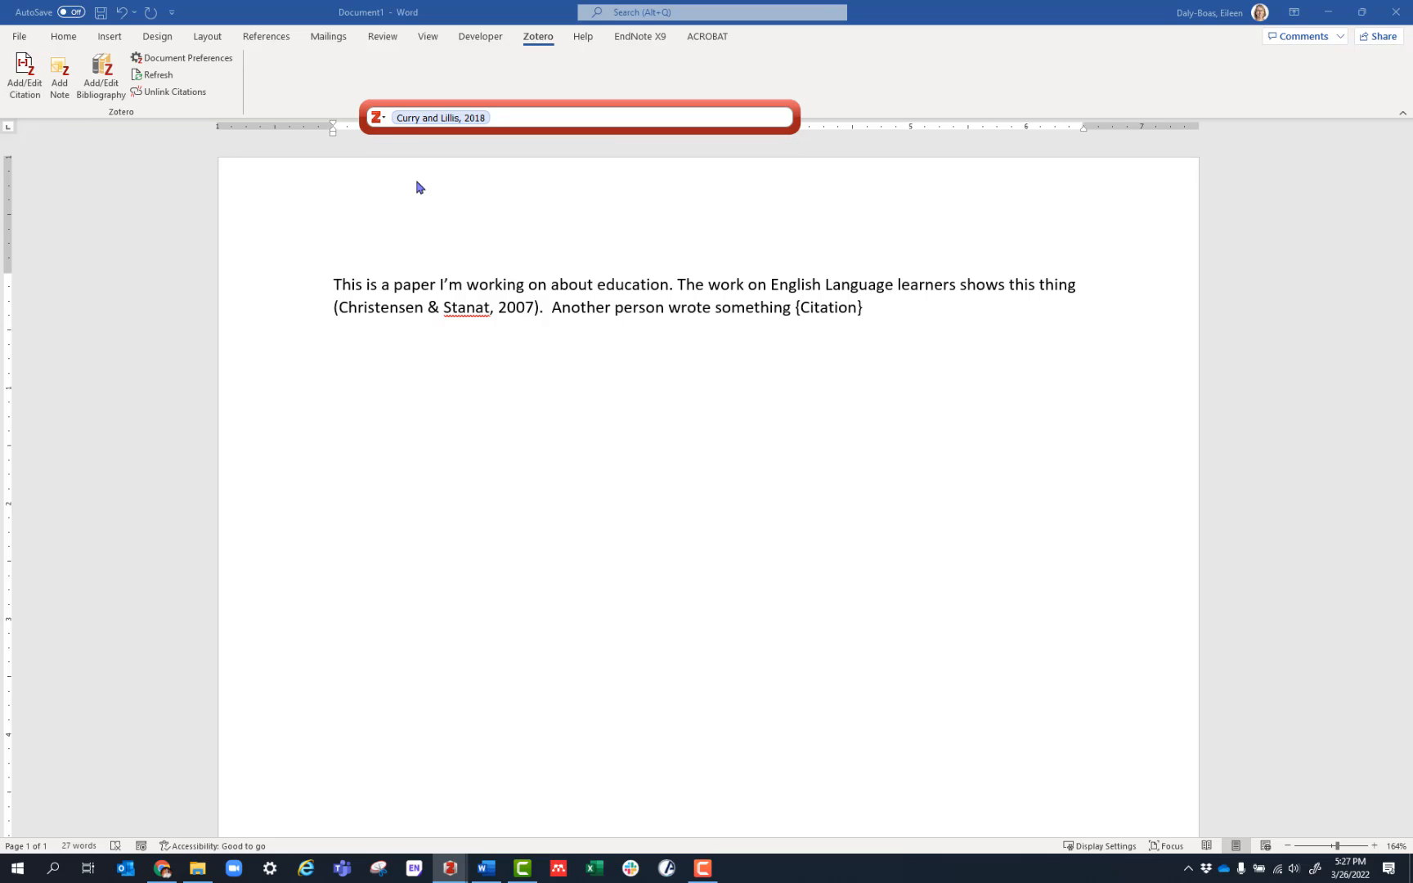
key(Return)
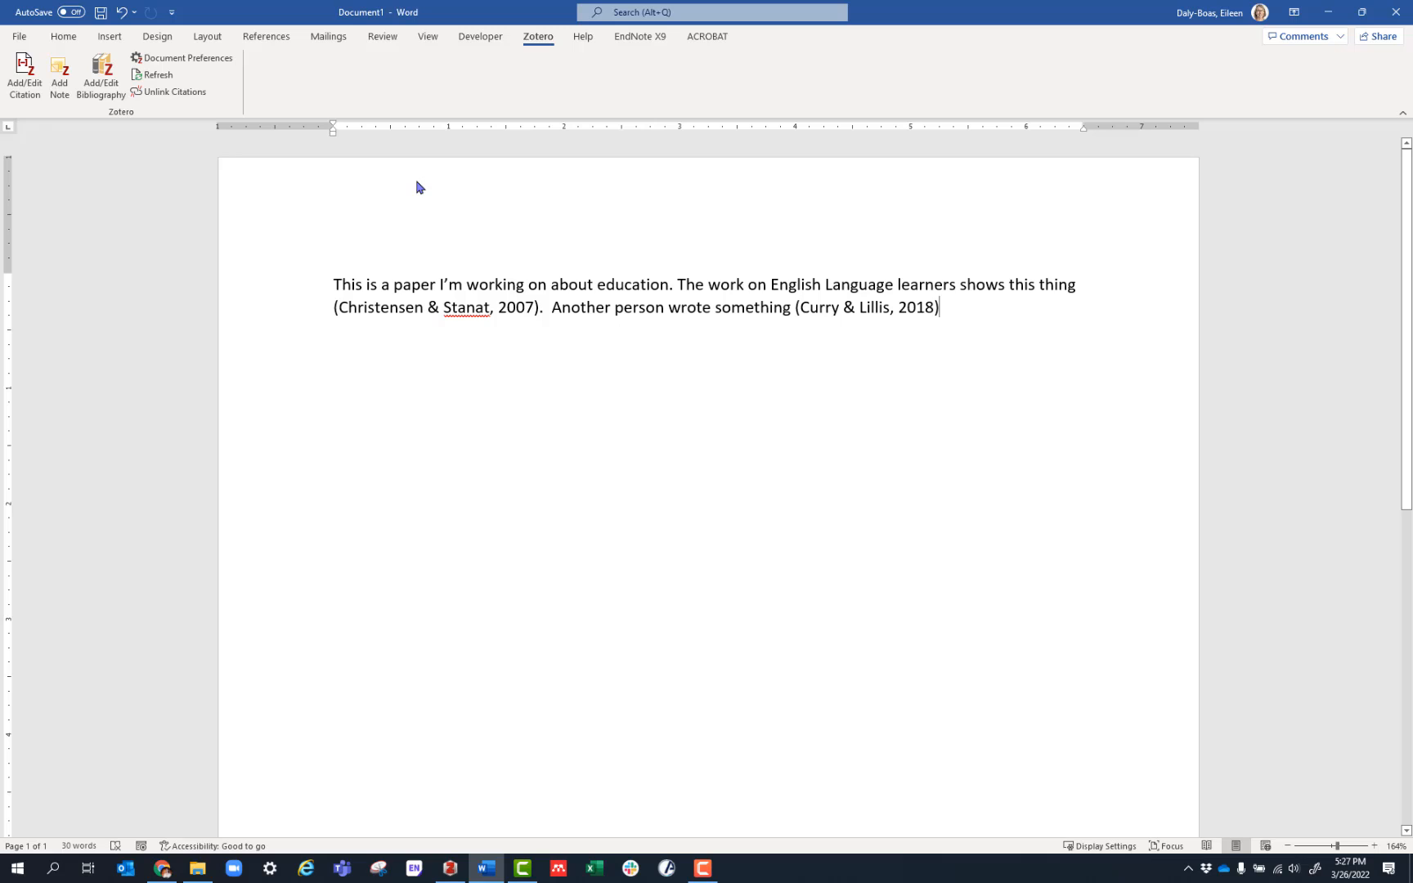
text(.)
Step: Replace "Another person" in the second sentence with the surnames of the two cited authors joined by "and"
drag(644, 311, 551, 312)
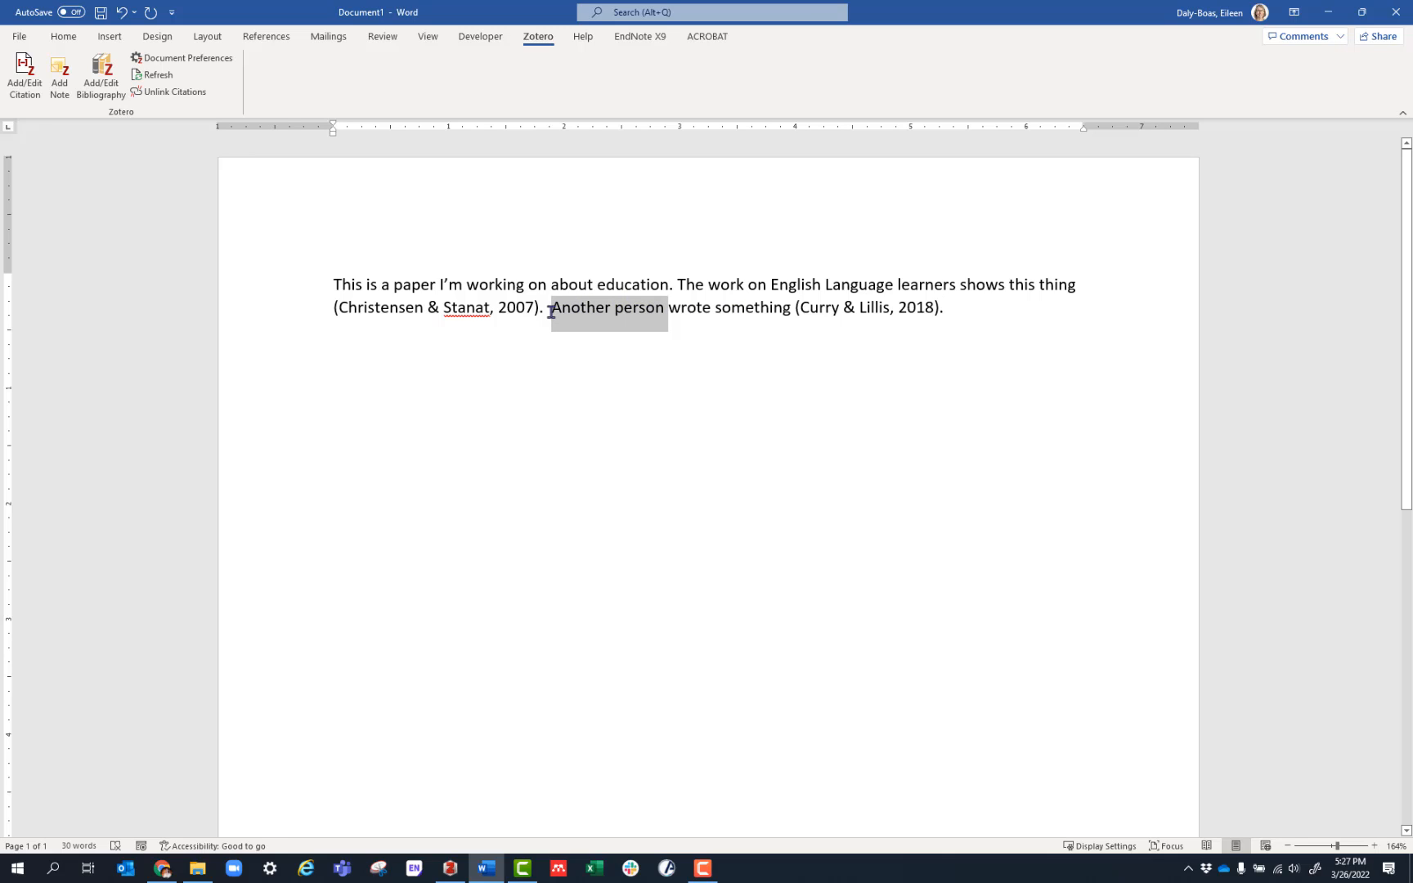
text(Curry )
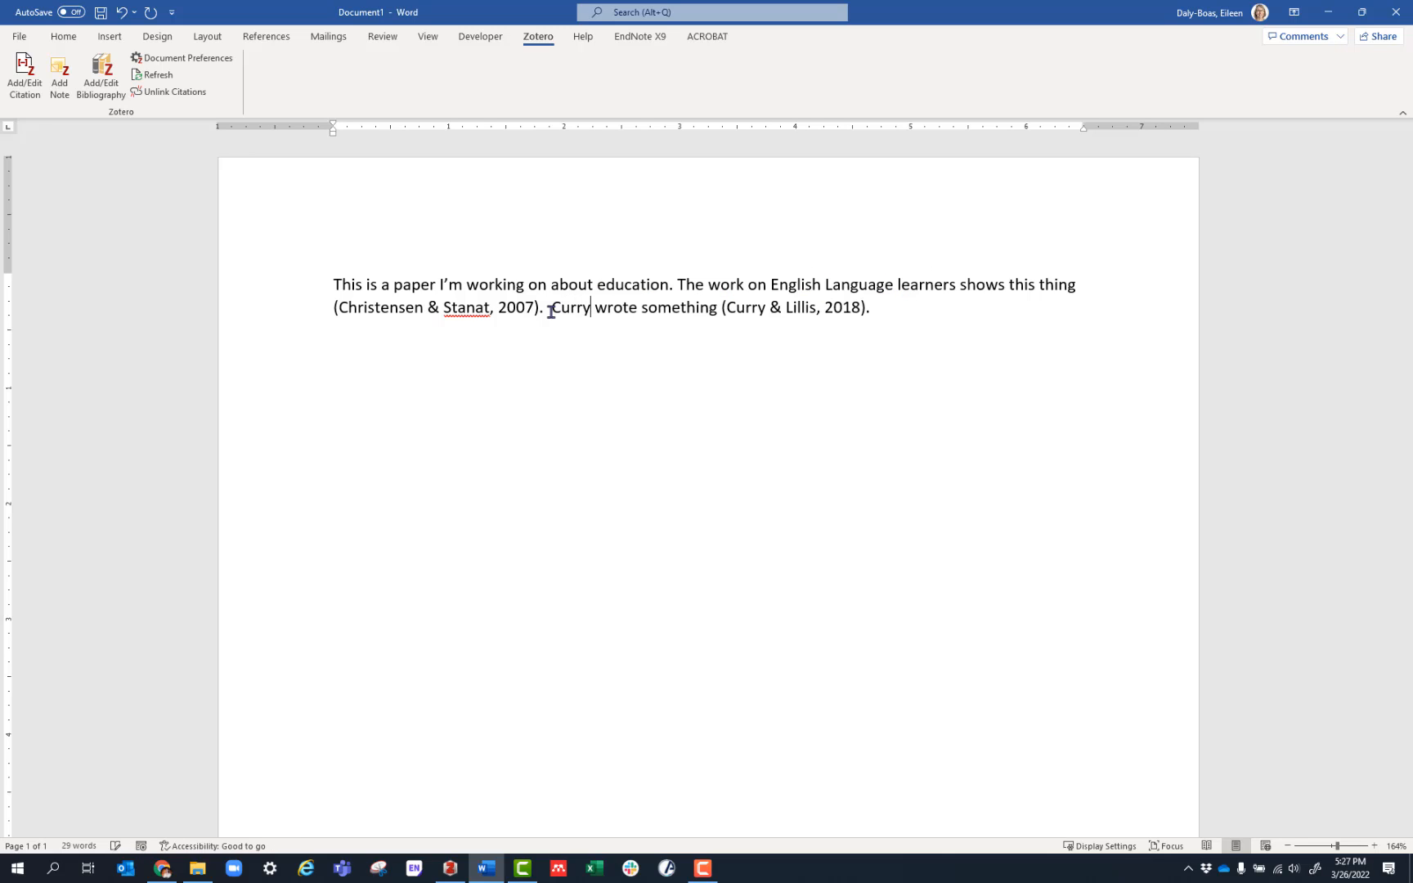
text(and Lillis)
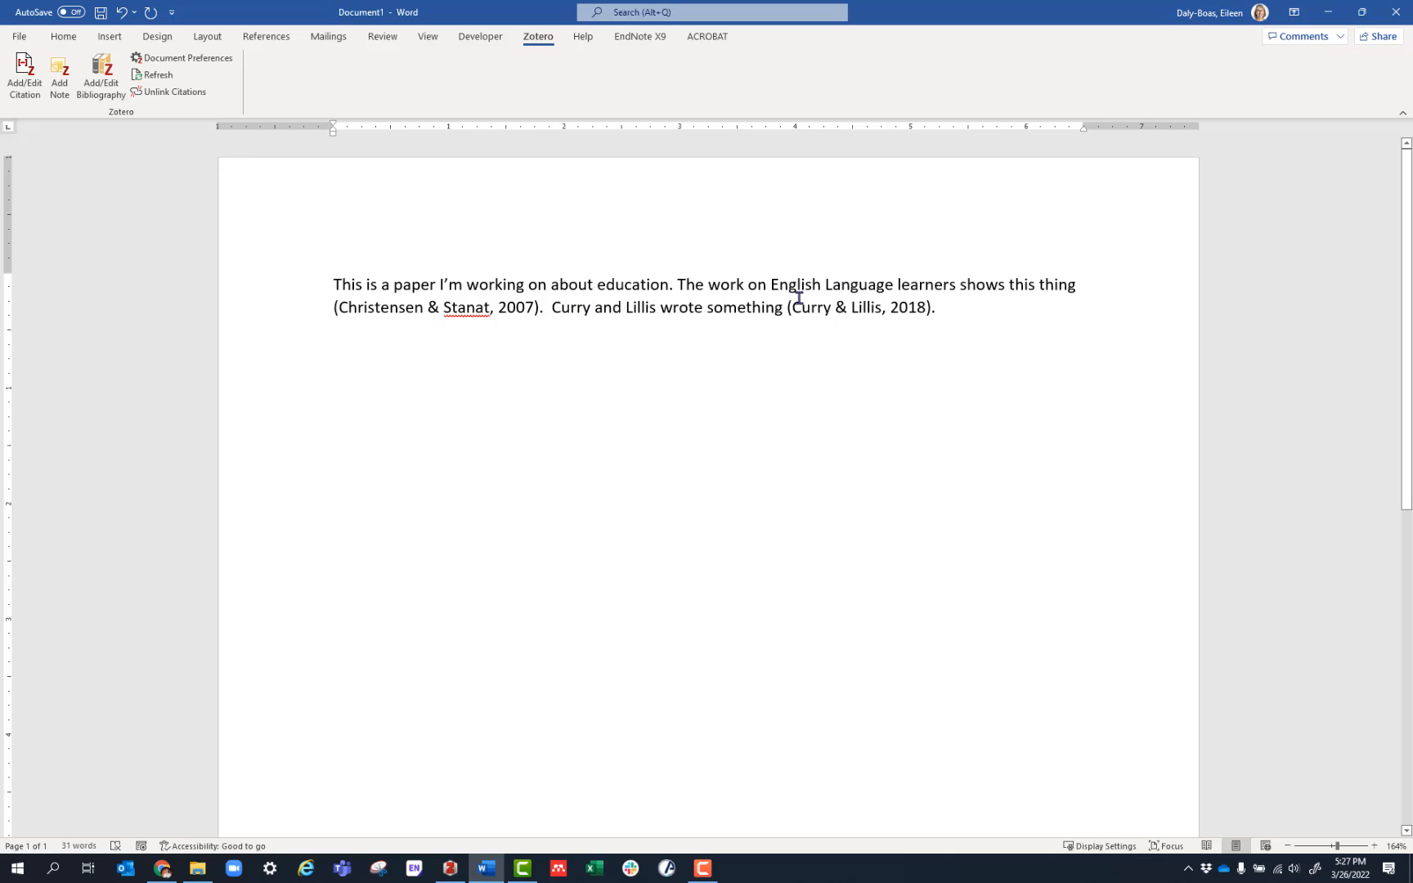
Step: Edit the 2018 citation in the second sentence to omit its authors, leaving only the year in parentheses
click(852, 308)
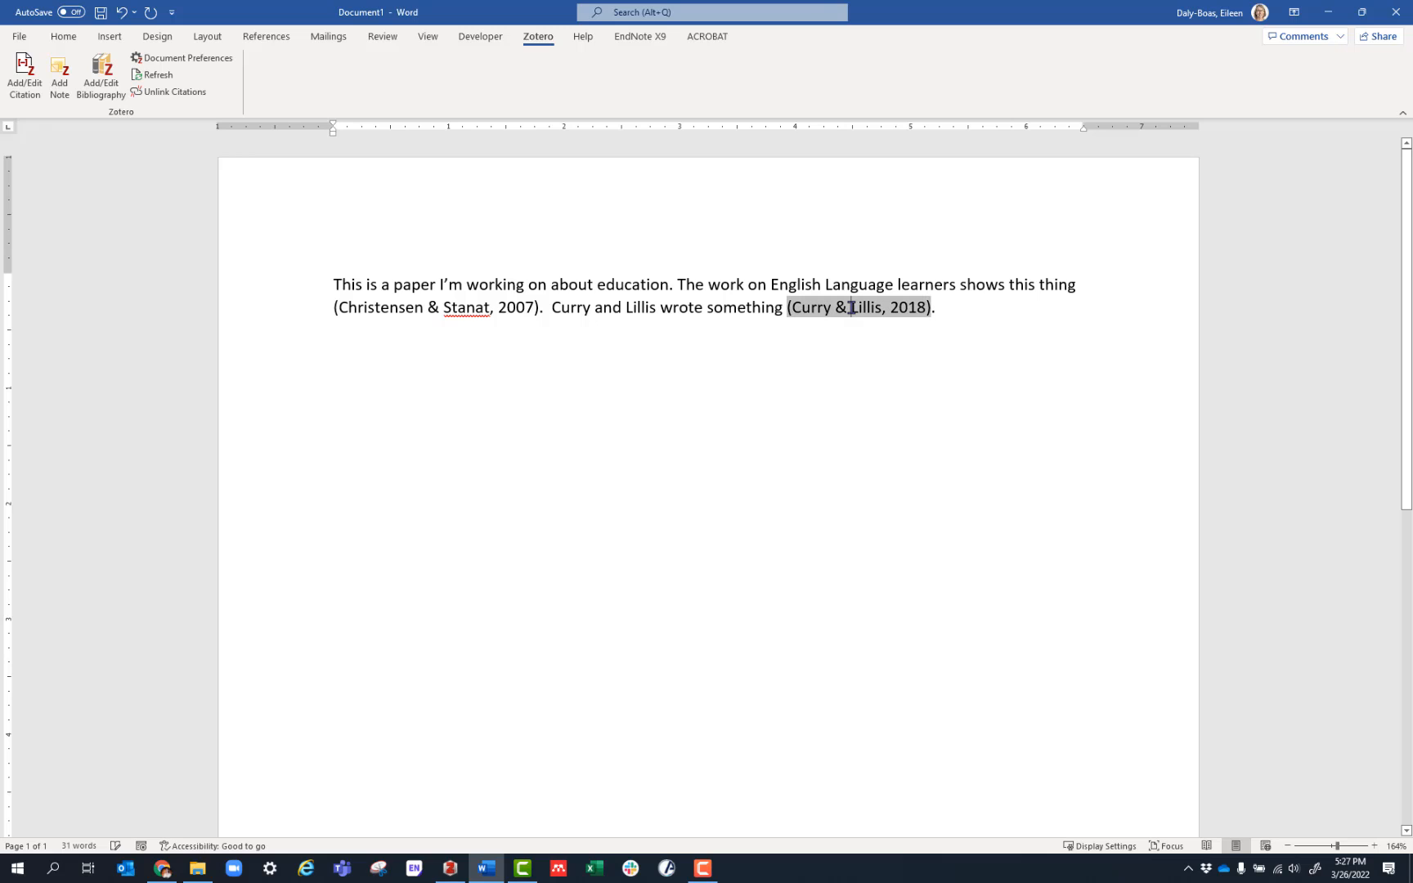
right_click(852, 308)
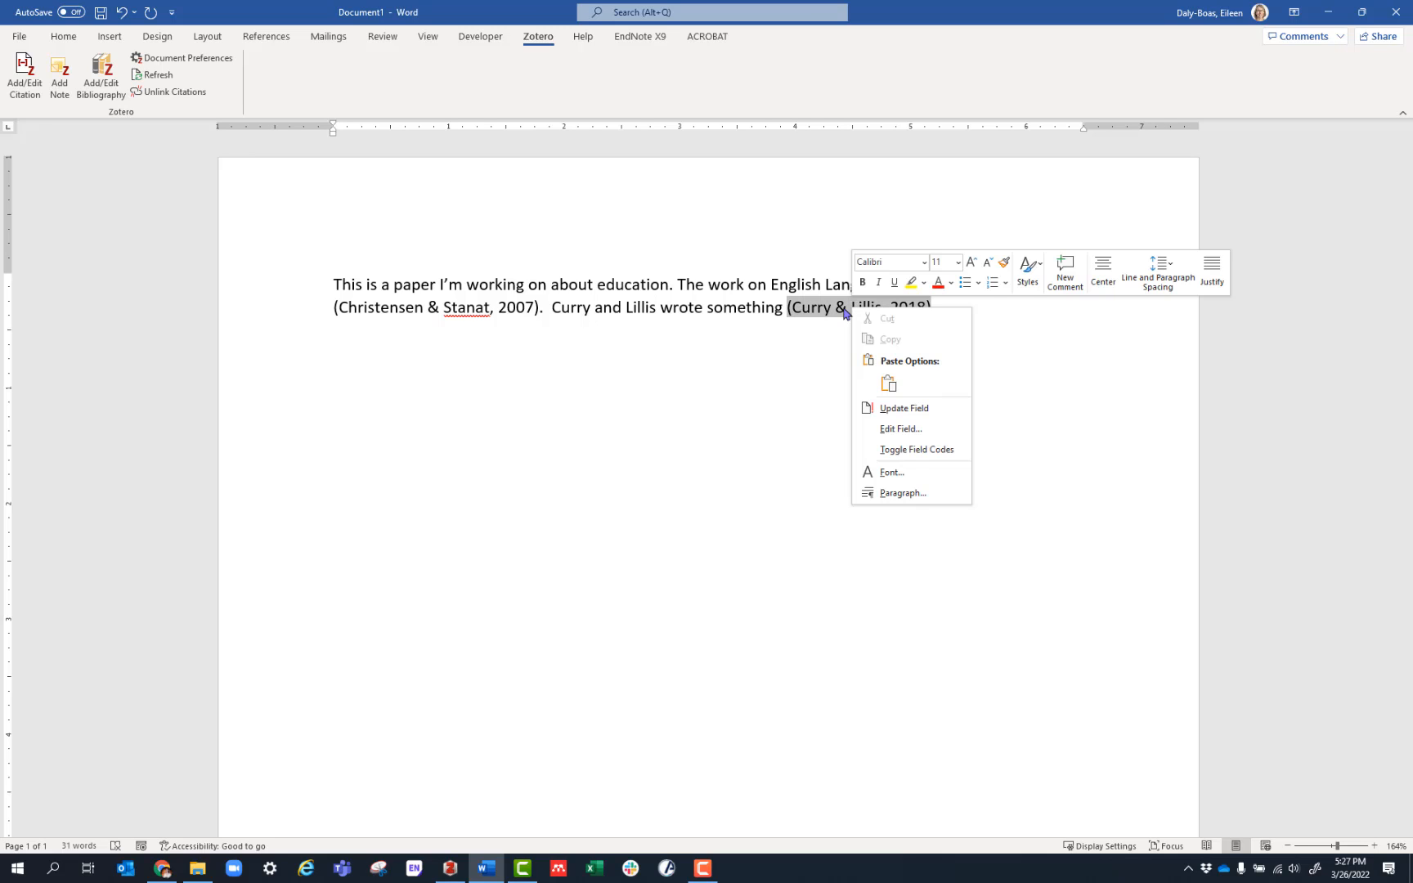
key(Escape)
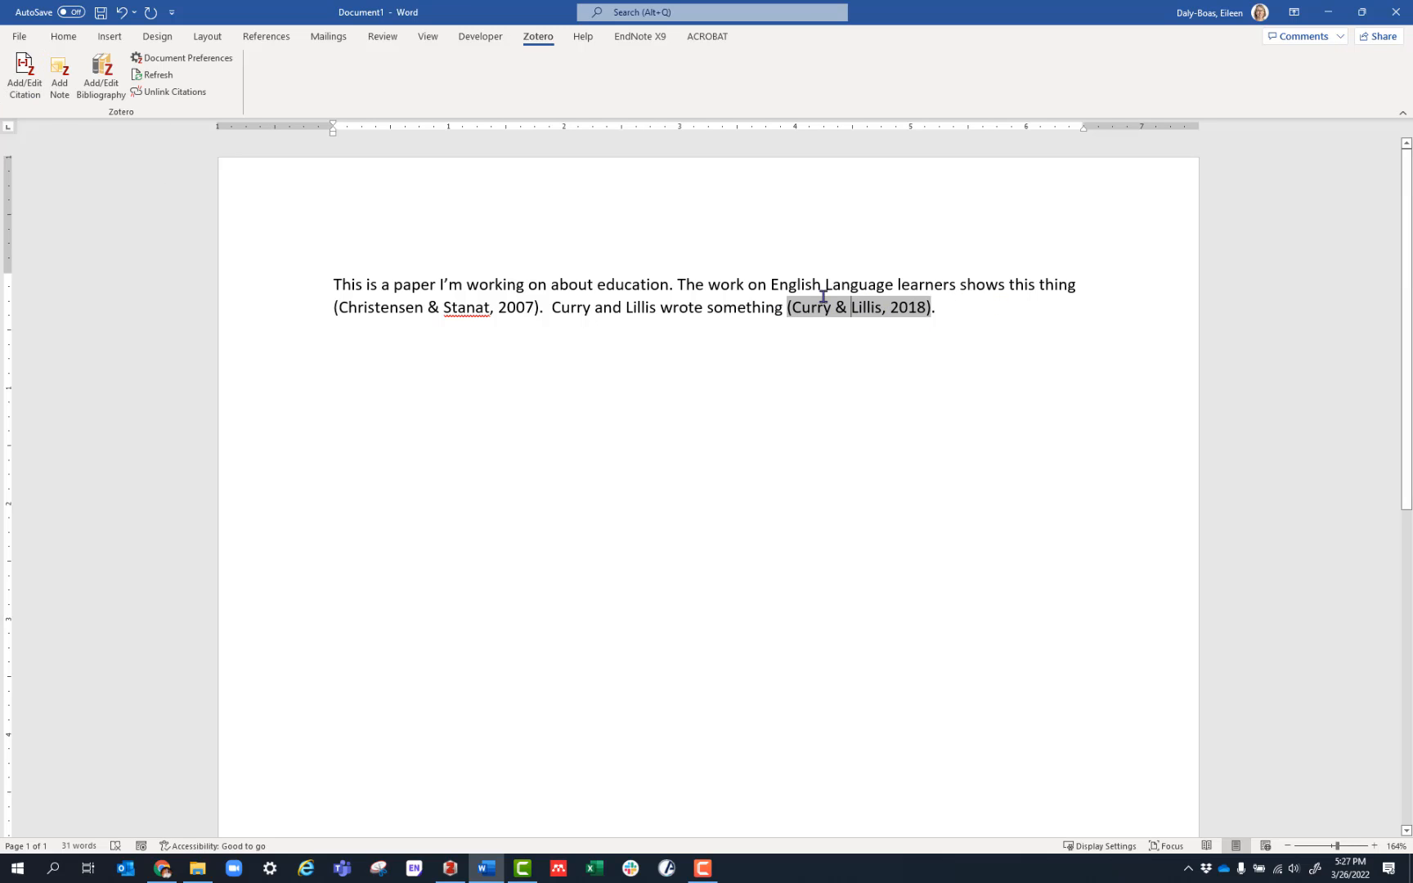
click(25, 74)
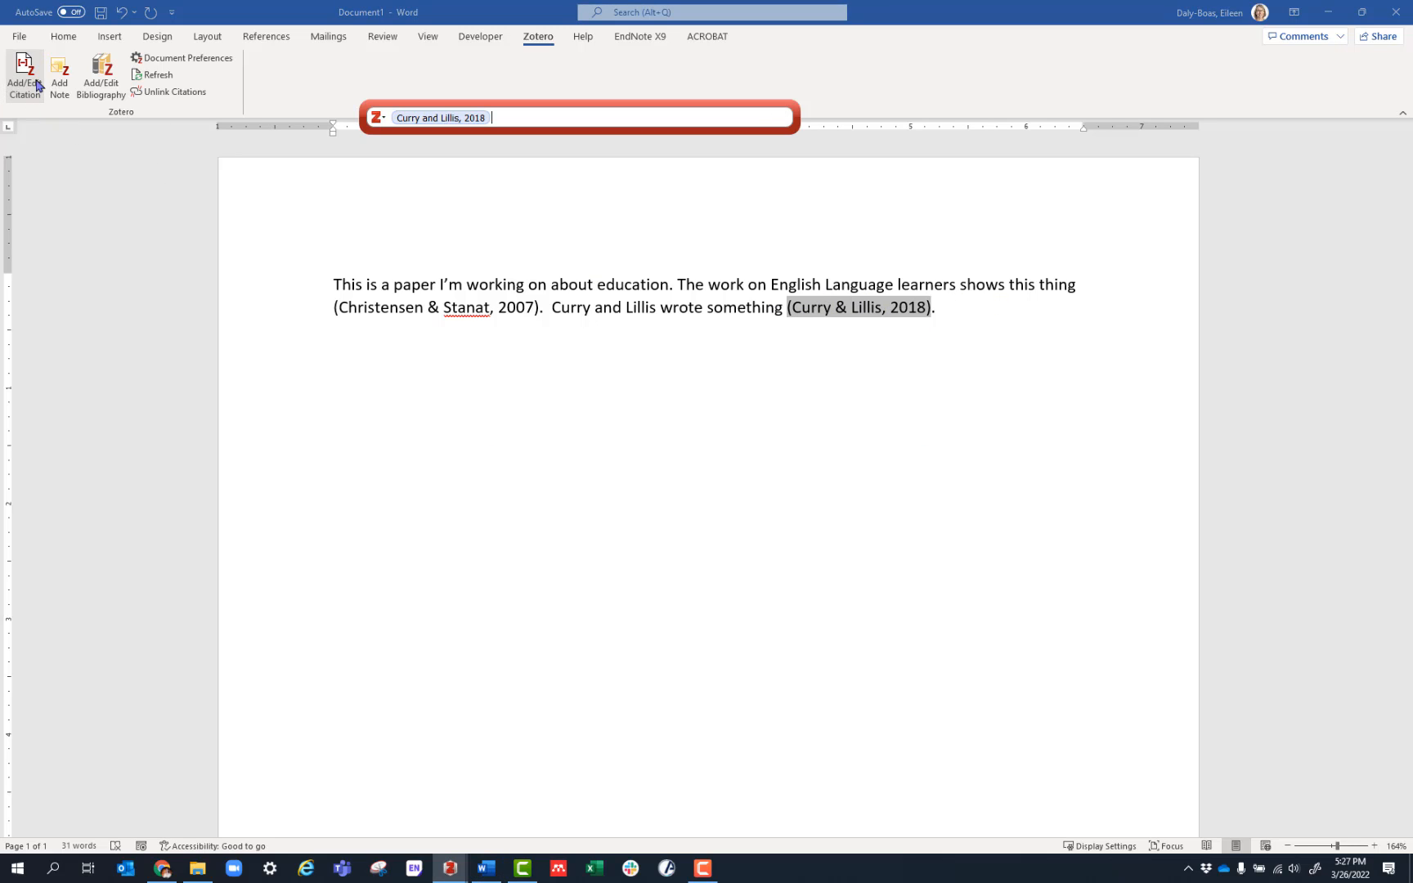
click(476, 119)
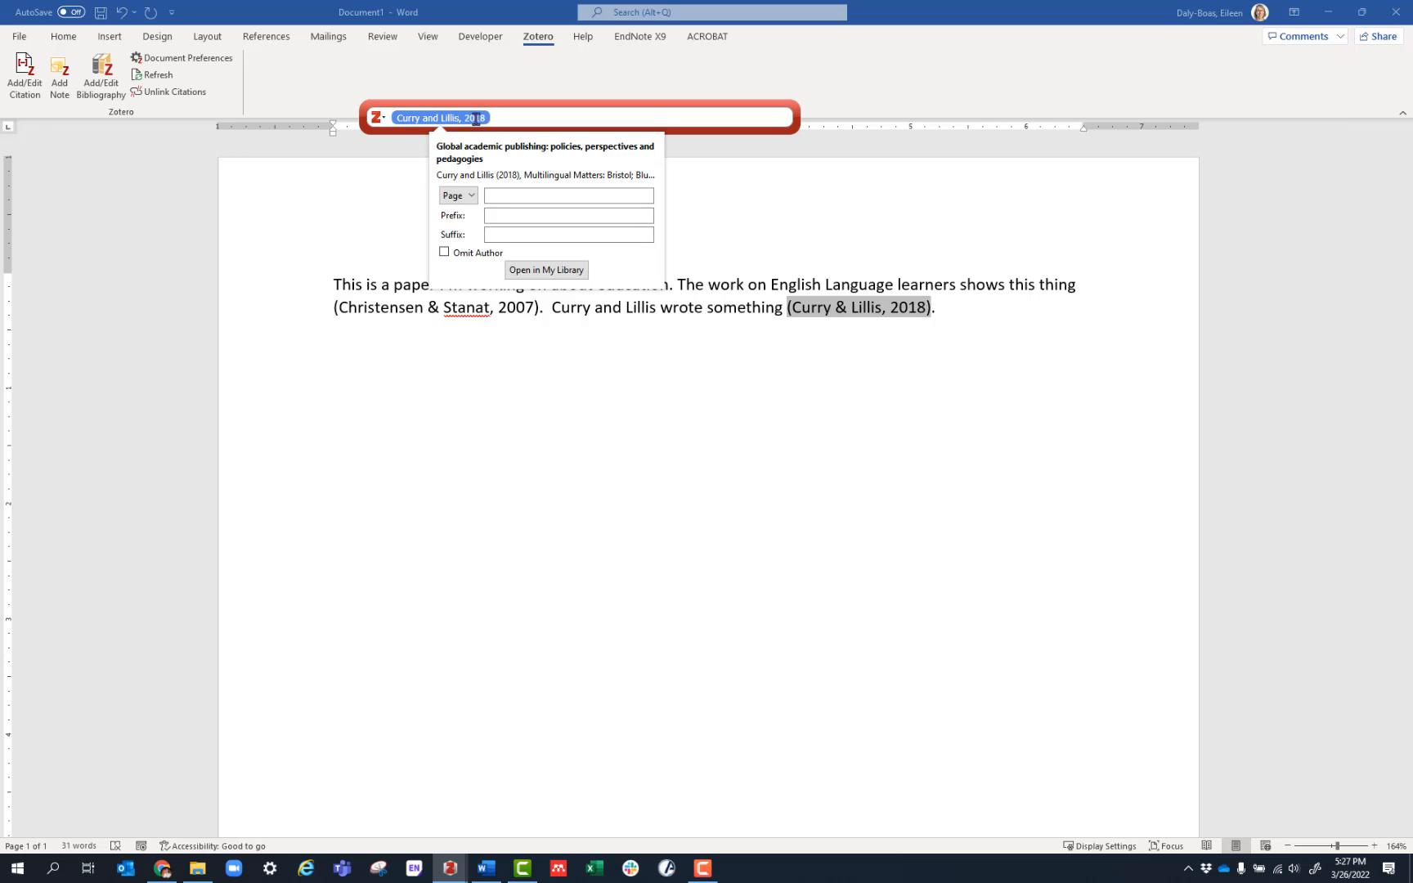
click(444, 252)
click(543, 115)
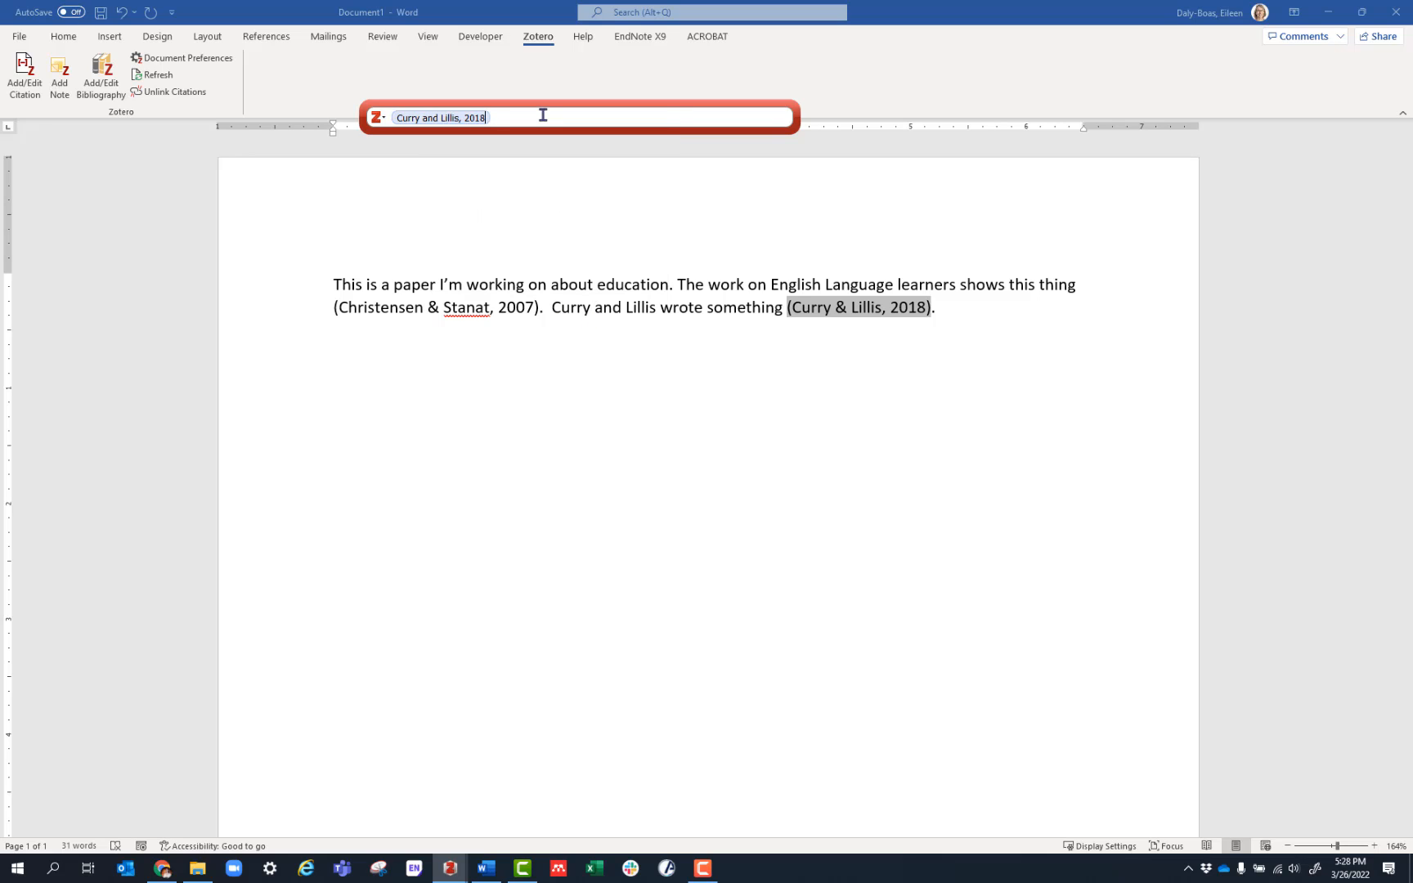
key(Return)
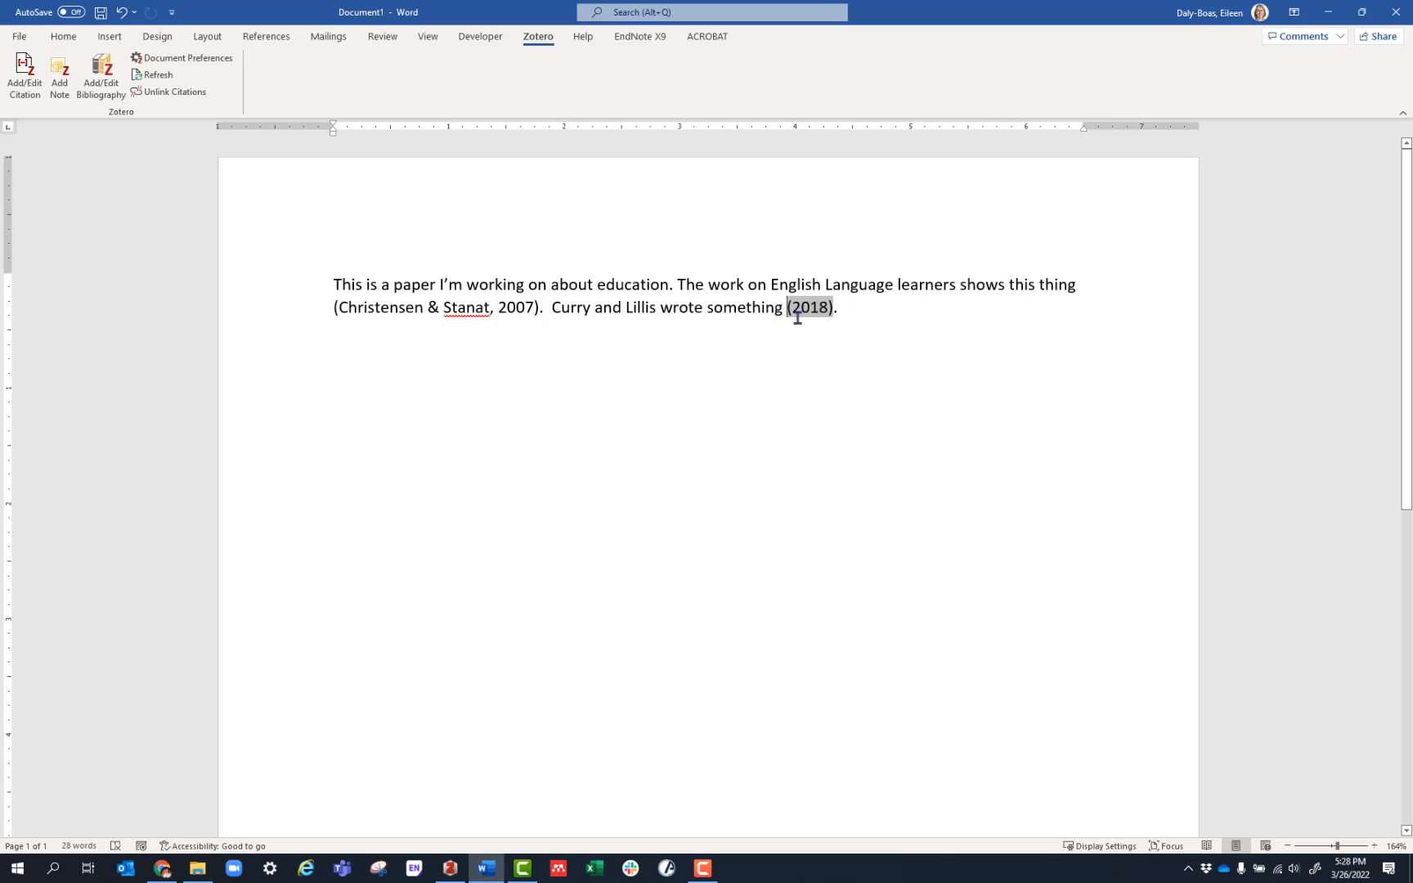
Step: Reword the second sentence so that "wrote something" follows the 2018 citation instead of preceding it
drag(786, 308, 661, 304)
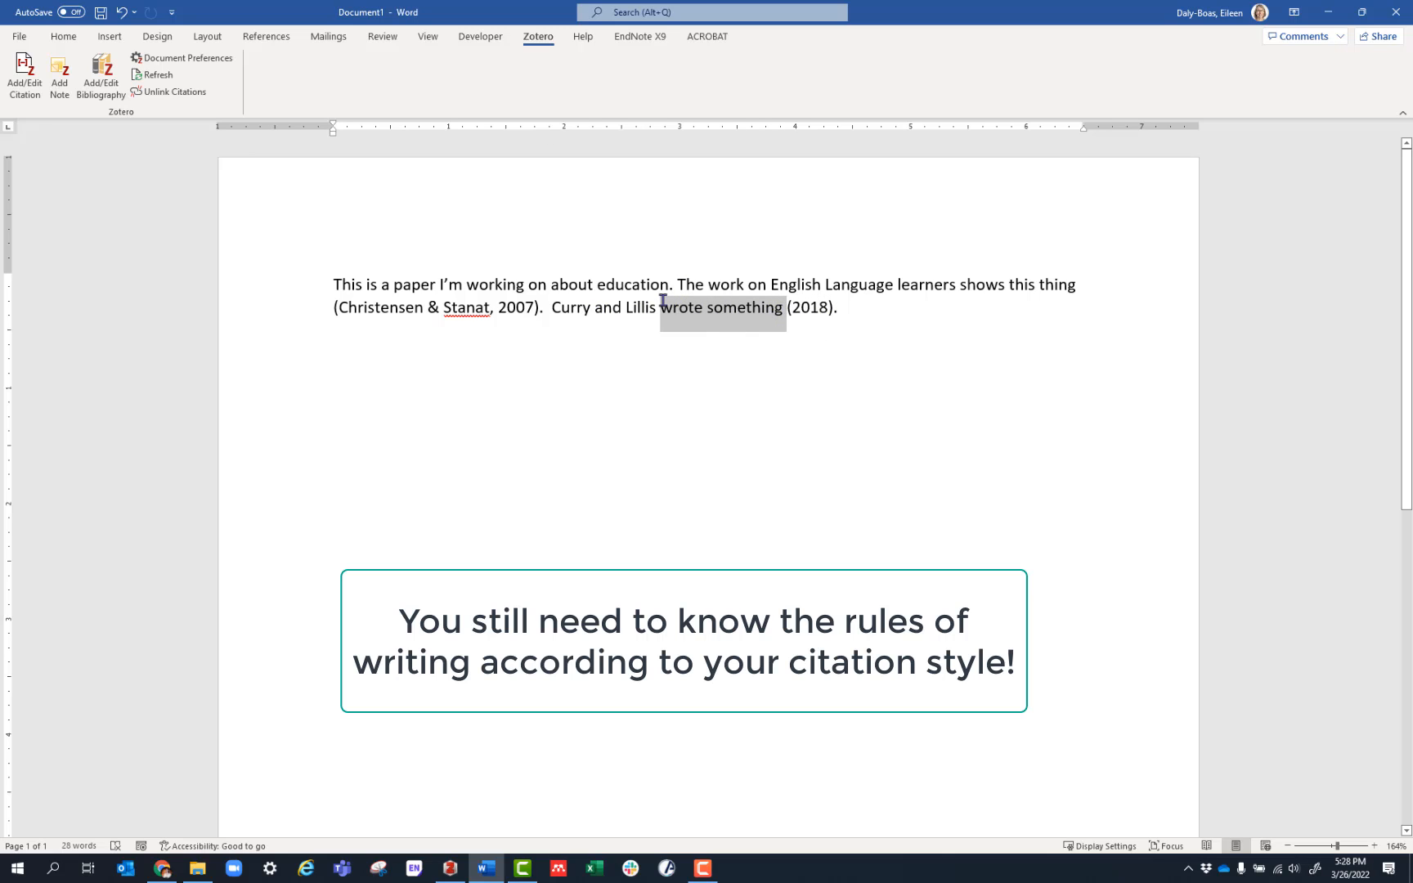
key(Delete)
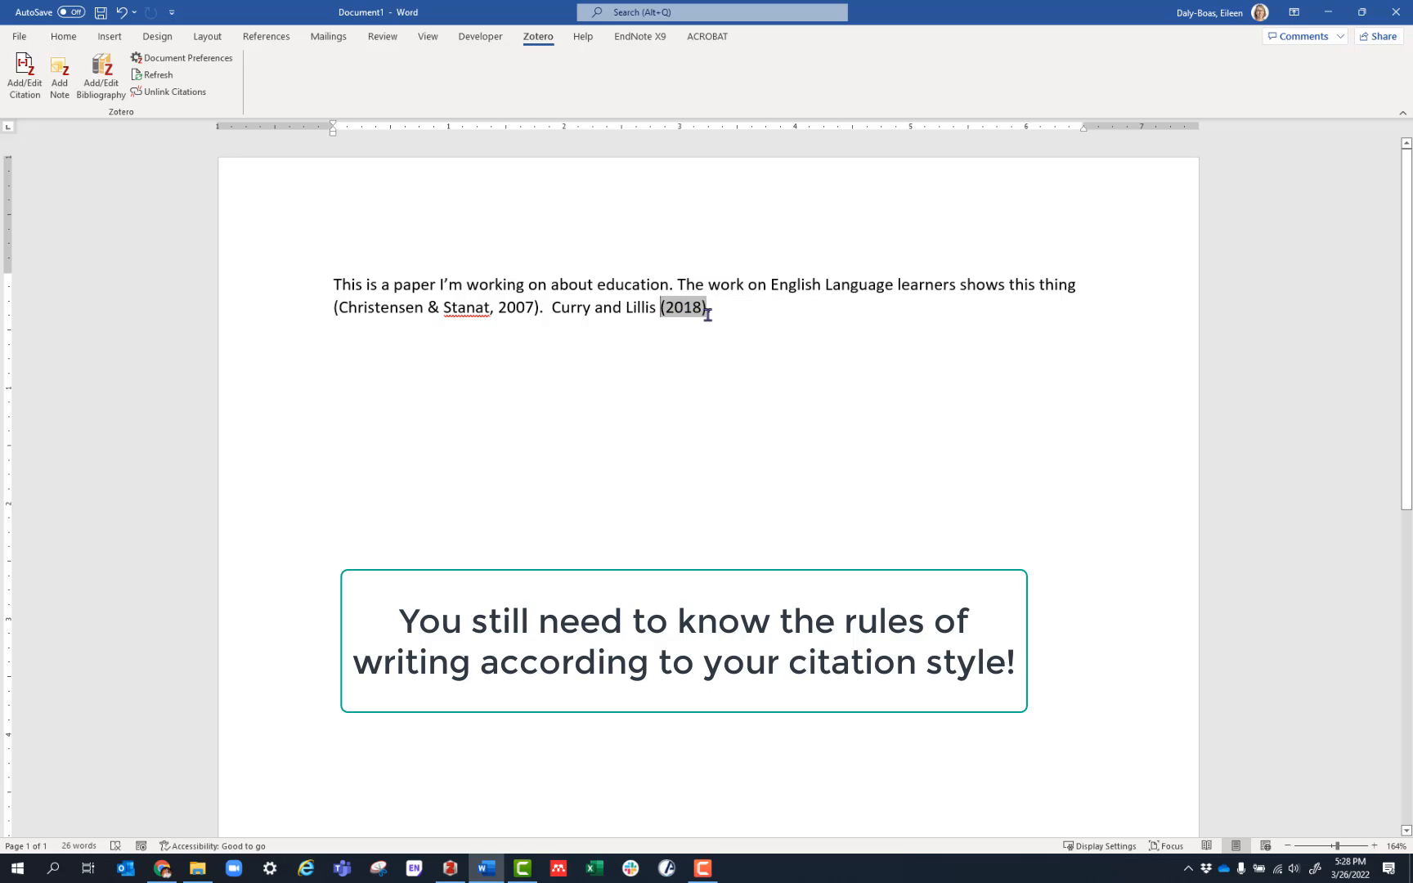
click(734, 321)
text(wro)
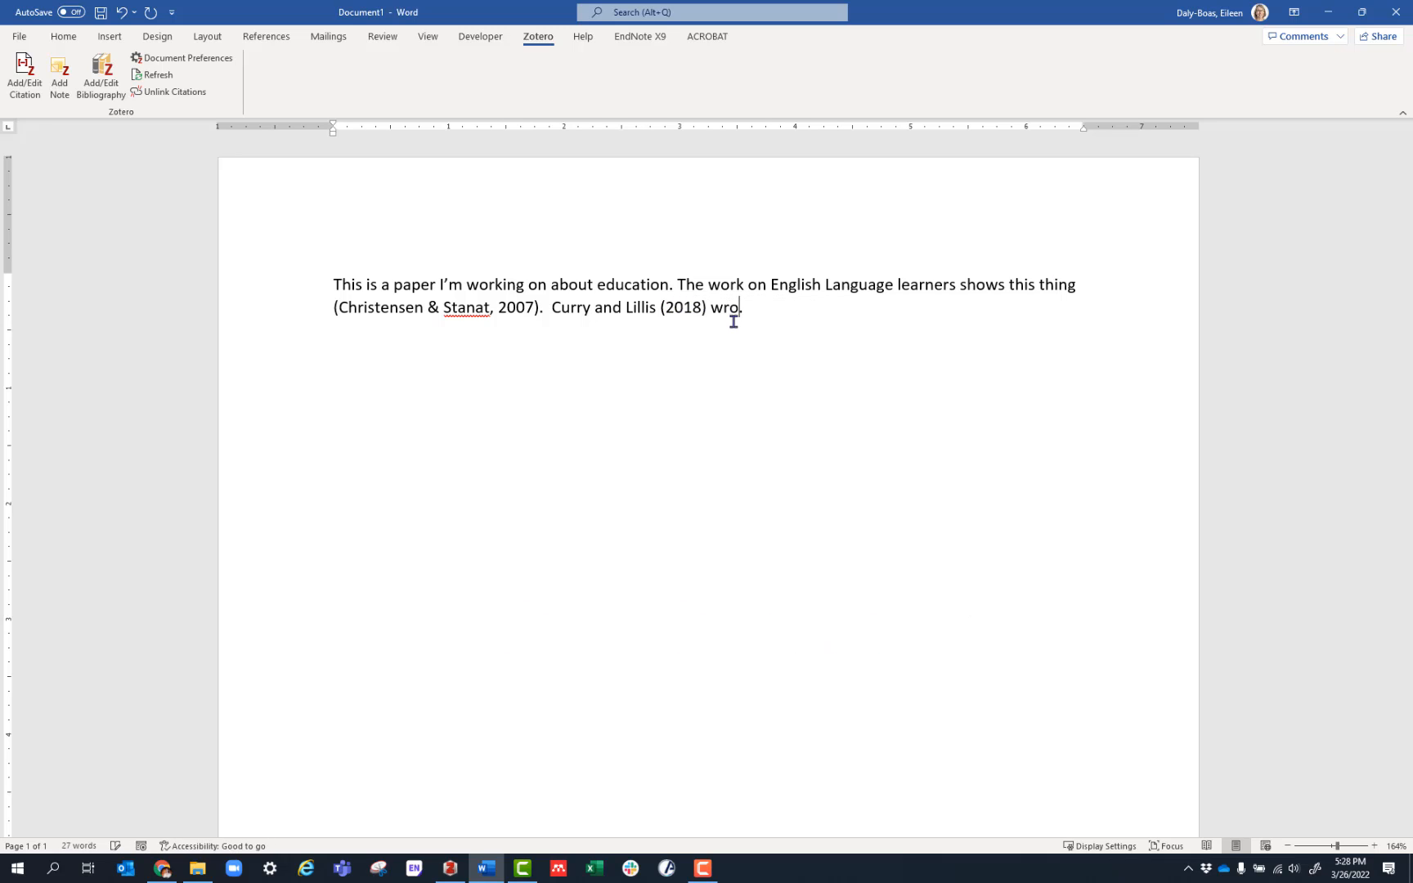
text(te something.)
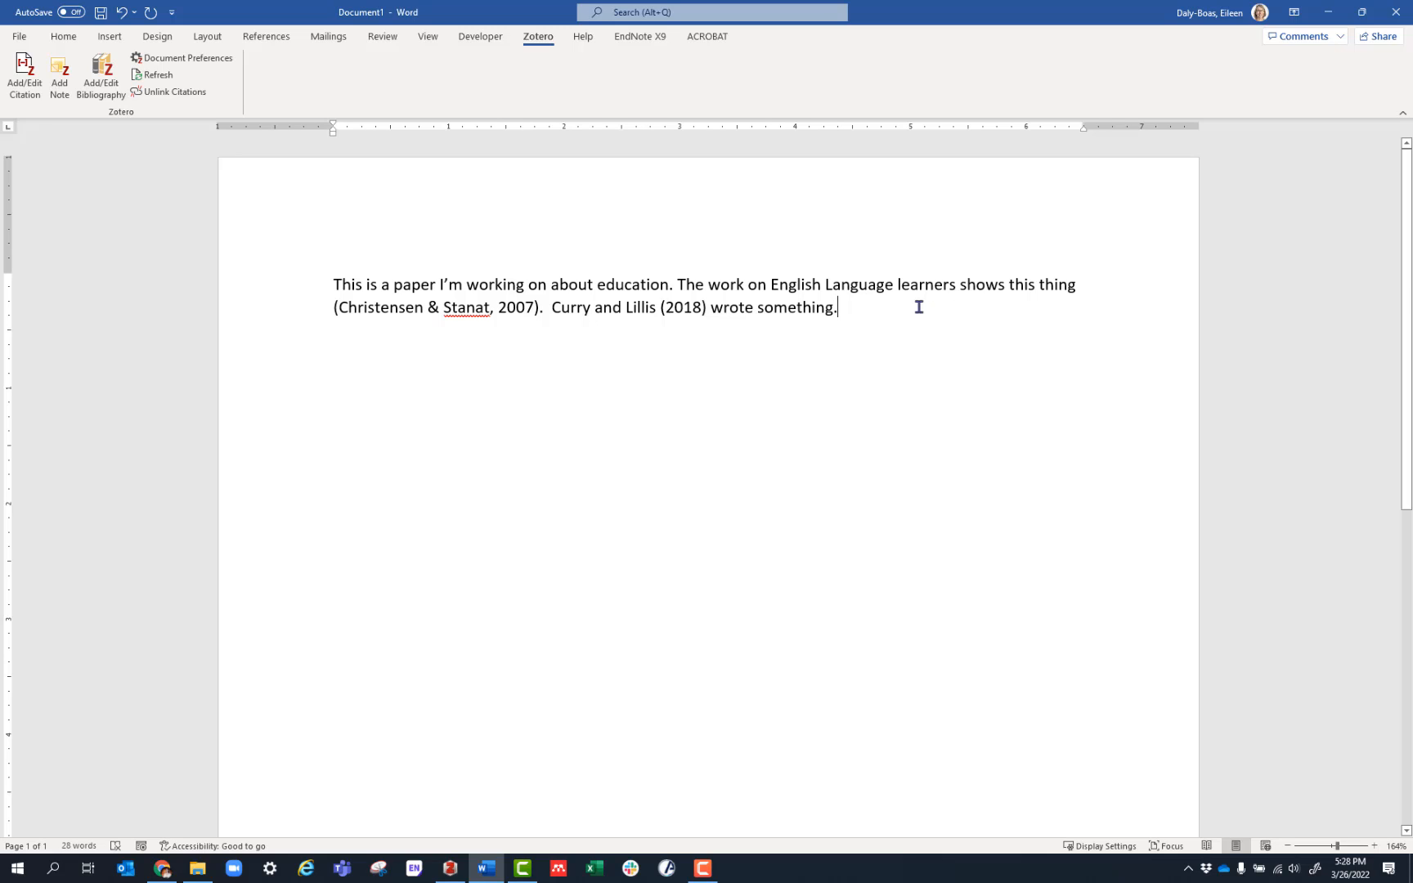
Step: Add a third sentence, "One more", citing the 2015 article "The Focusing Illusion and Happiness" via a search for "happine", spaced and closed with a period
text(  One mo)
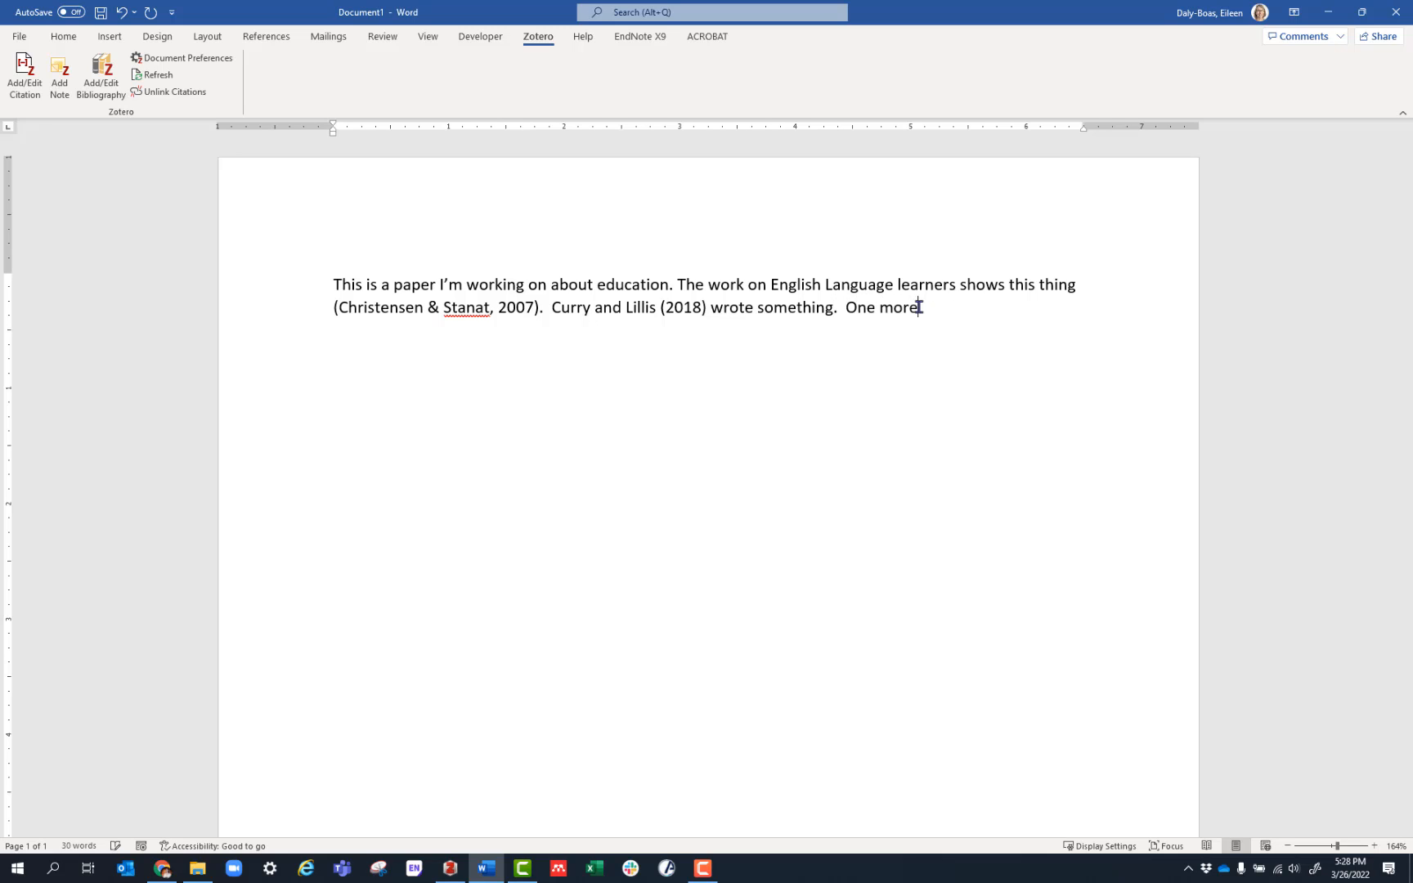
text(re)
click(25, 76)
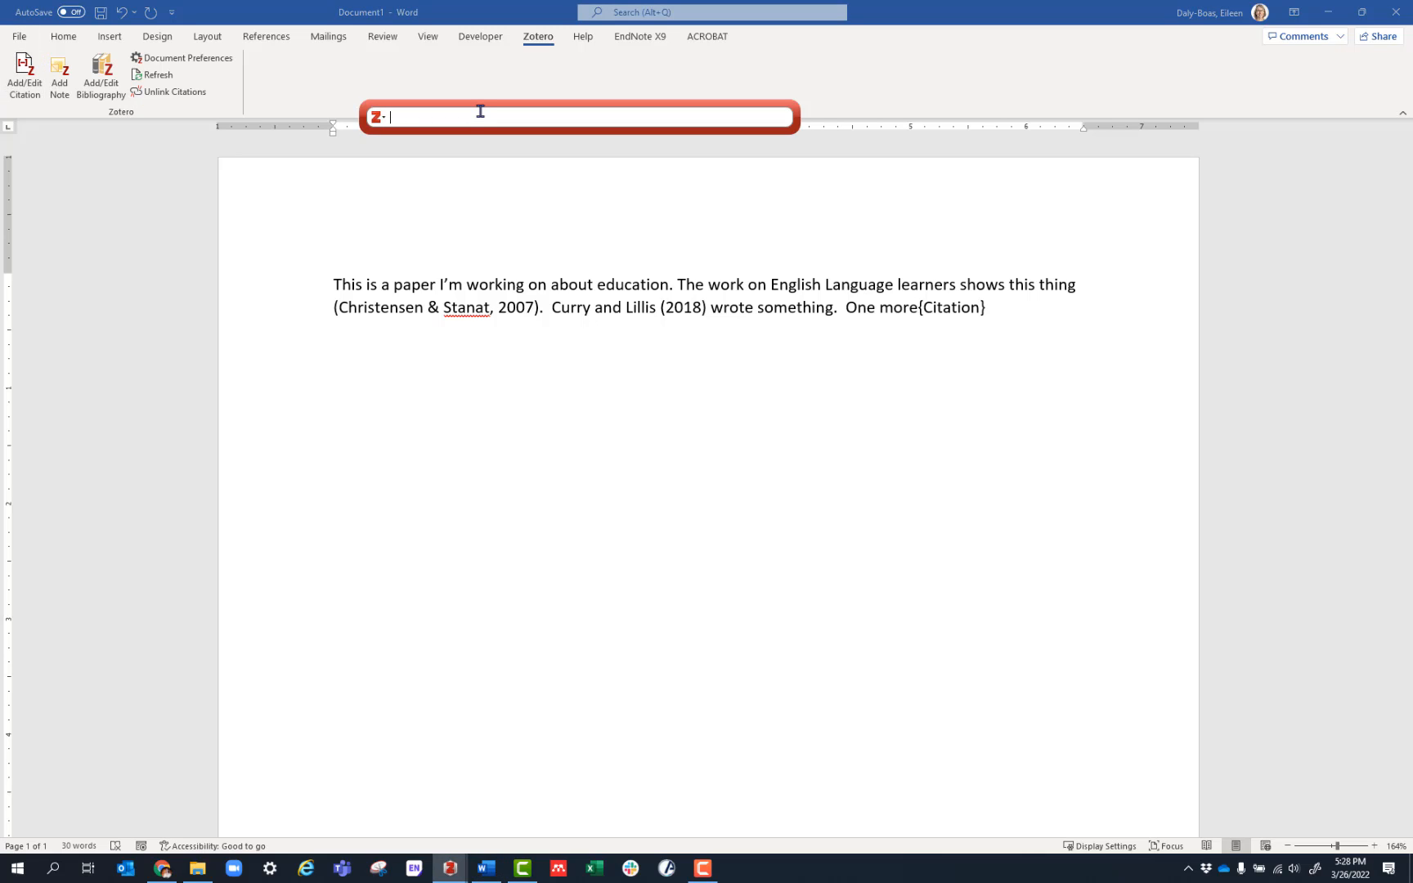
text(happine)
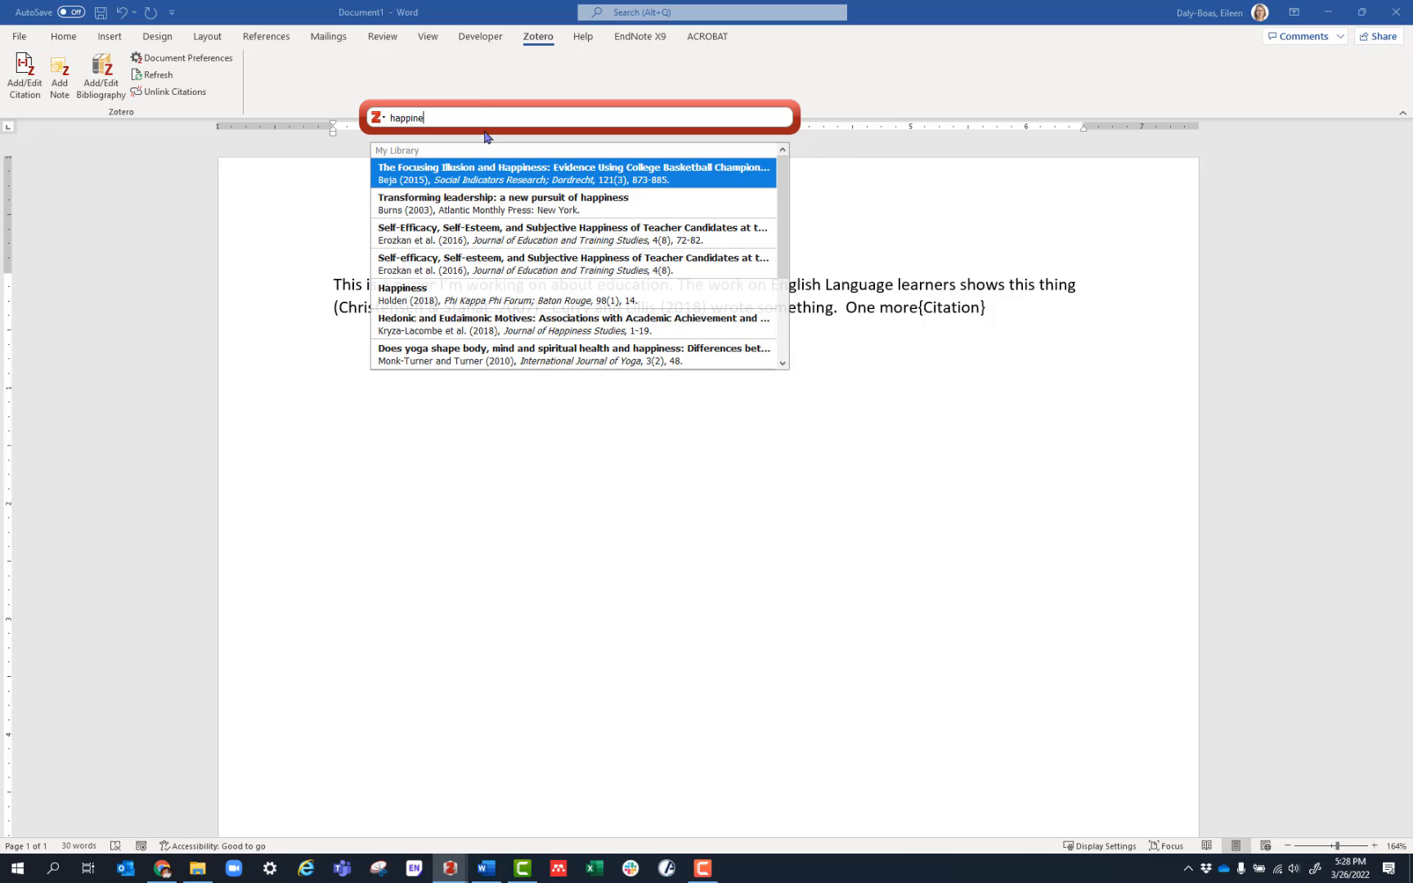
click(497, 173)
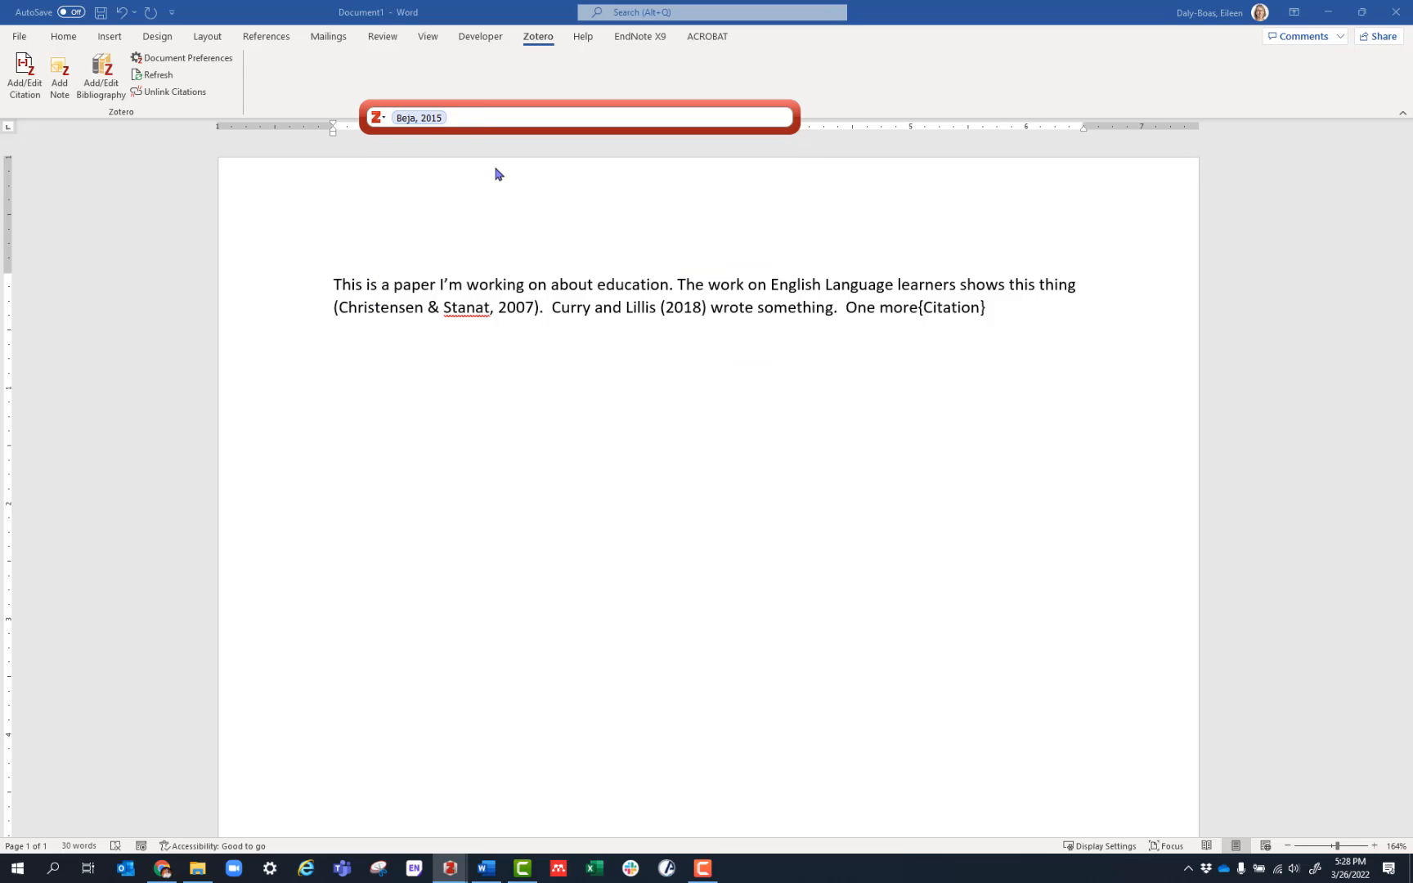
key(Return)
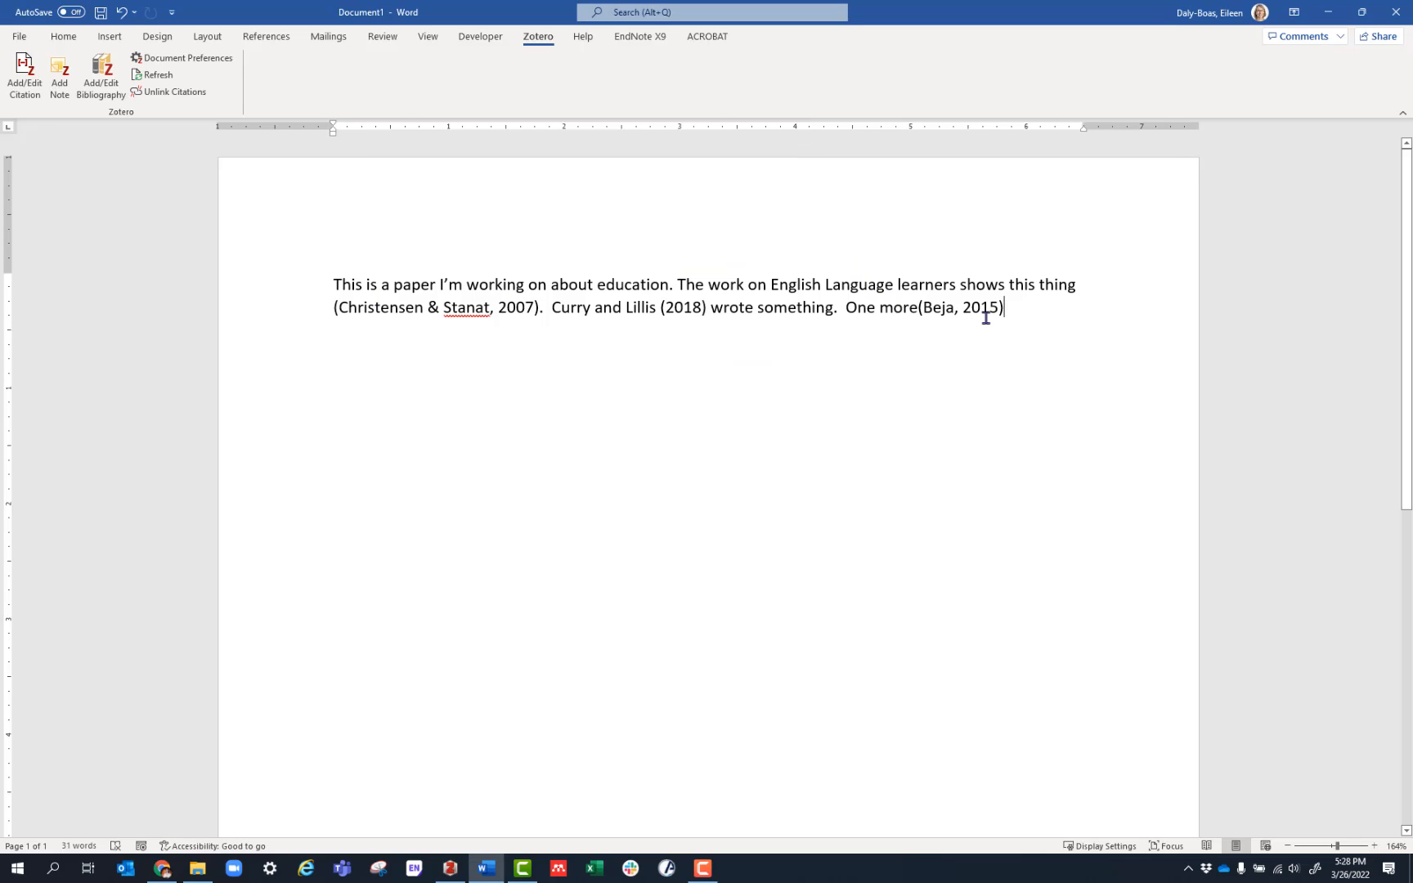
text(.)
click(919, 310)
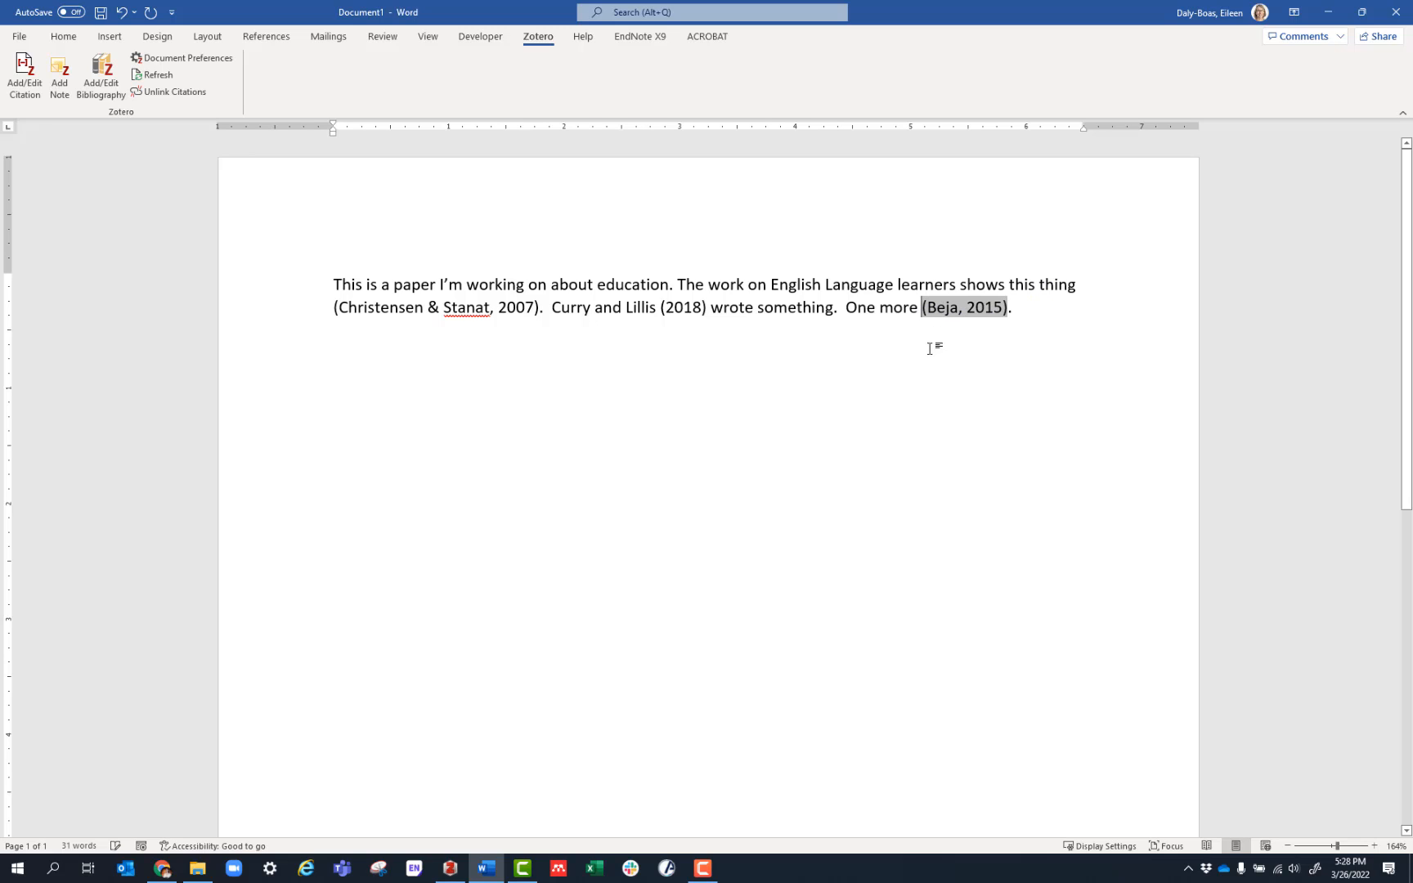
click(1027, 307)
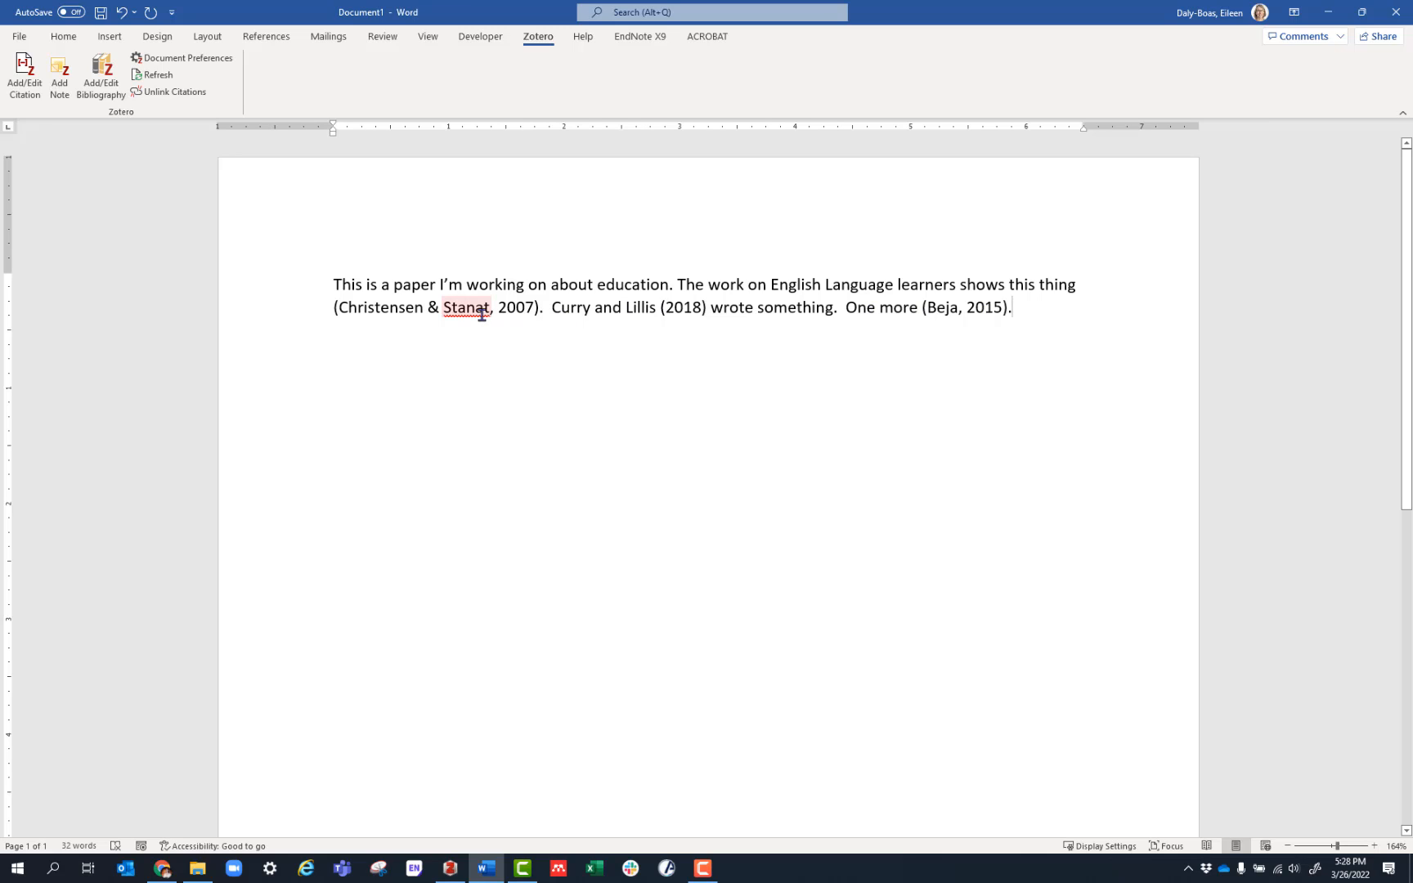
Step: Add a "References" heading a few blank lines below the paragraph and insert the Zotero bibliography under it
text(.)
key(Return)
key(Return)
key(Return)
text(References)
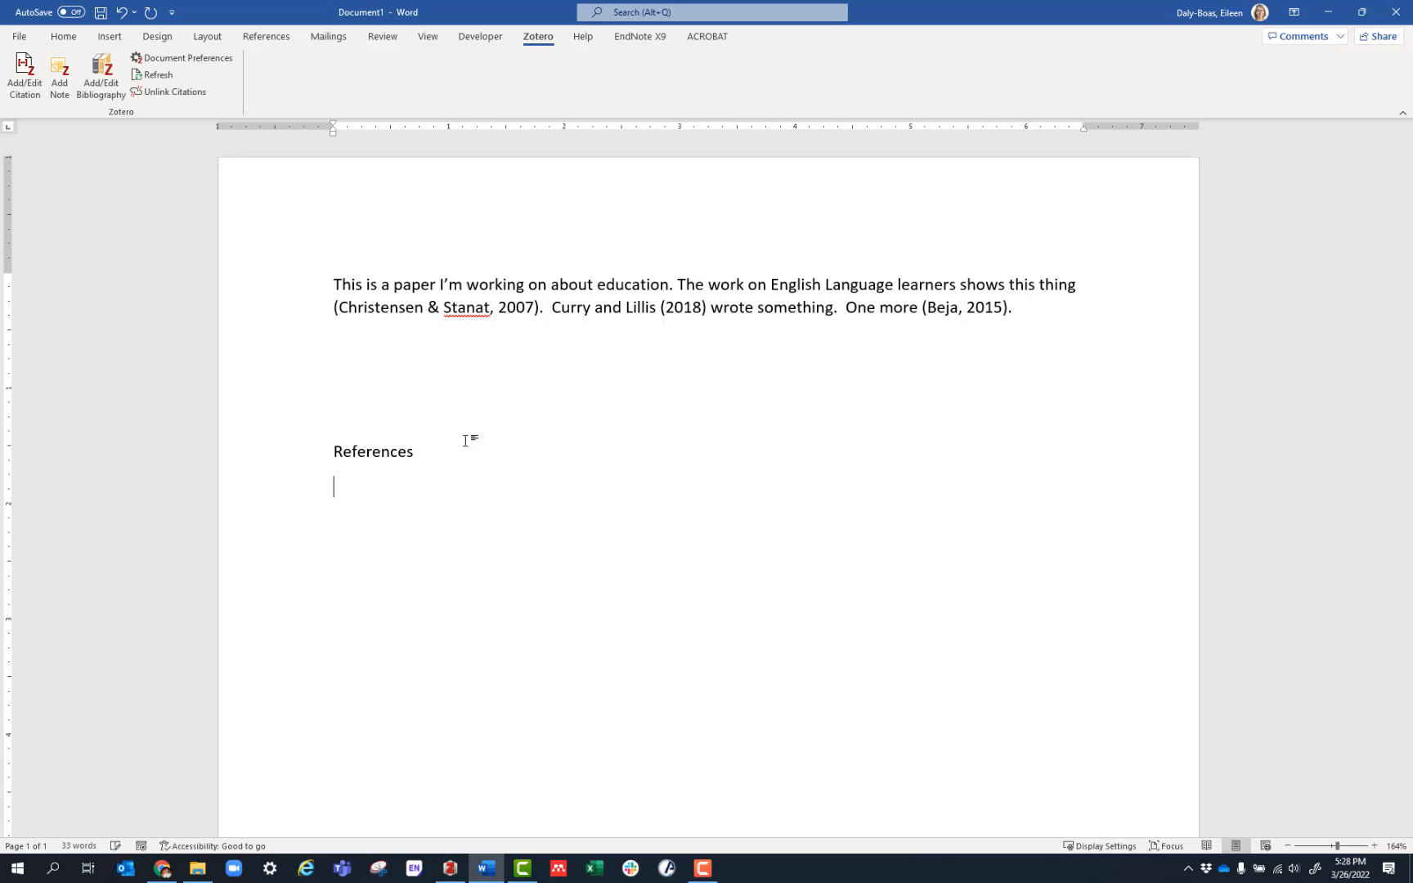
click(107, 89)
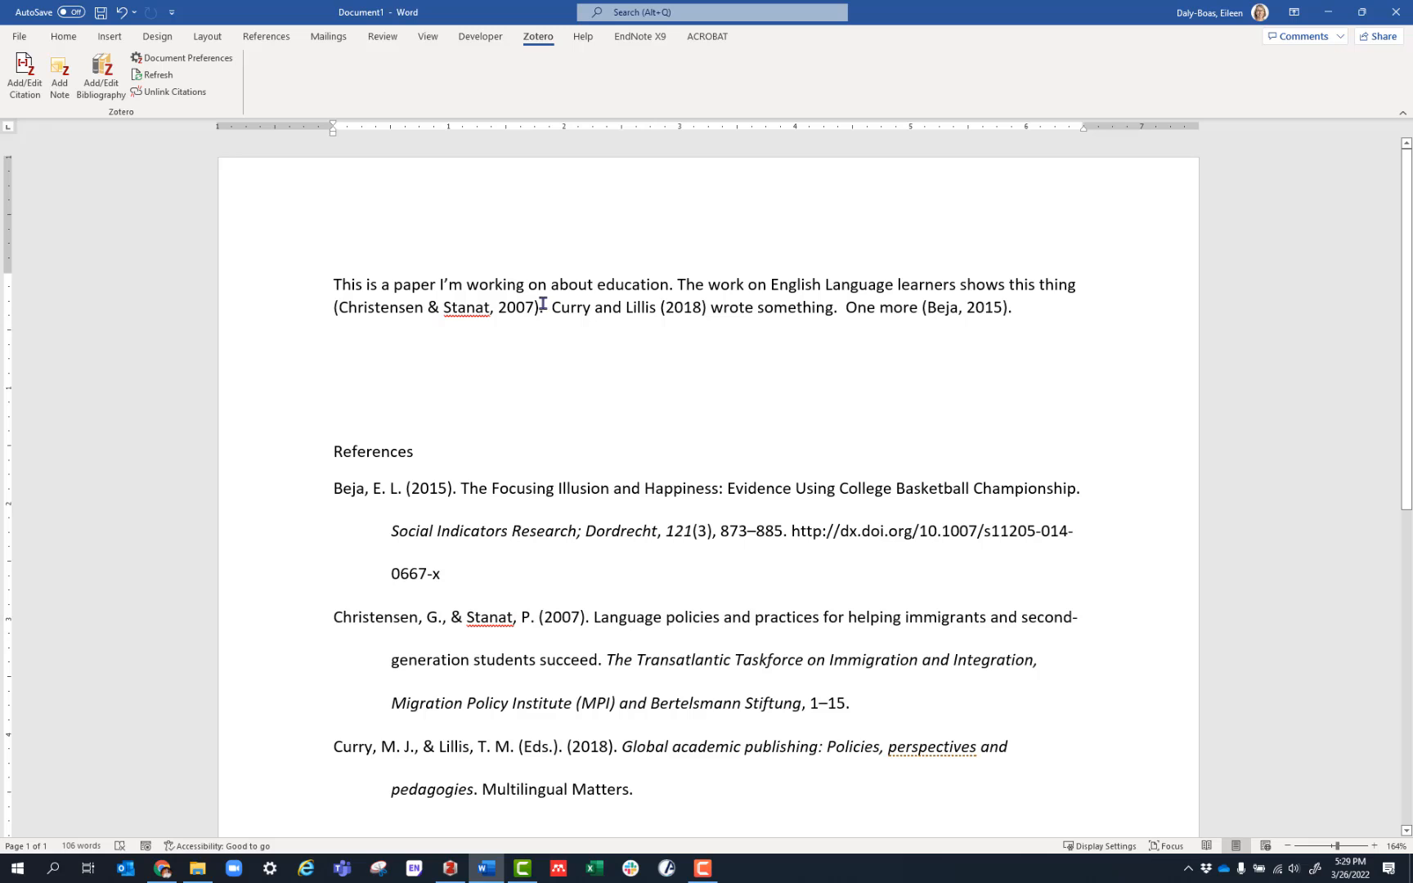
Step: Delete the 2007 citation from the first citing sentence and refresh the Zotero citations and bibliography
drag(536, 305, 350, 328)
key(Delete)
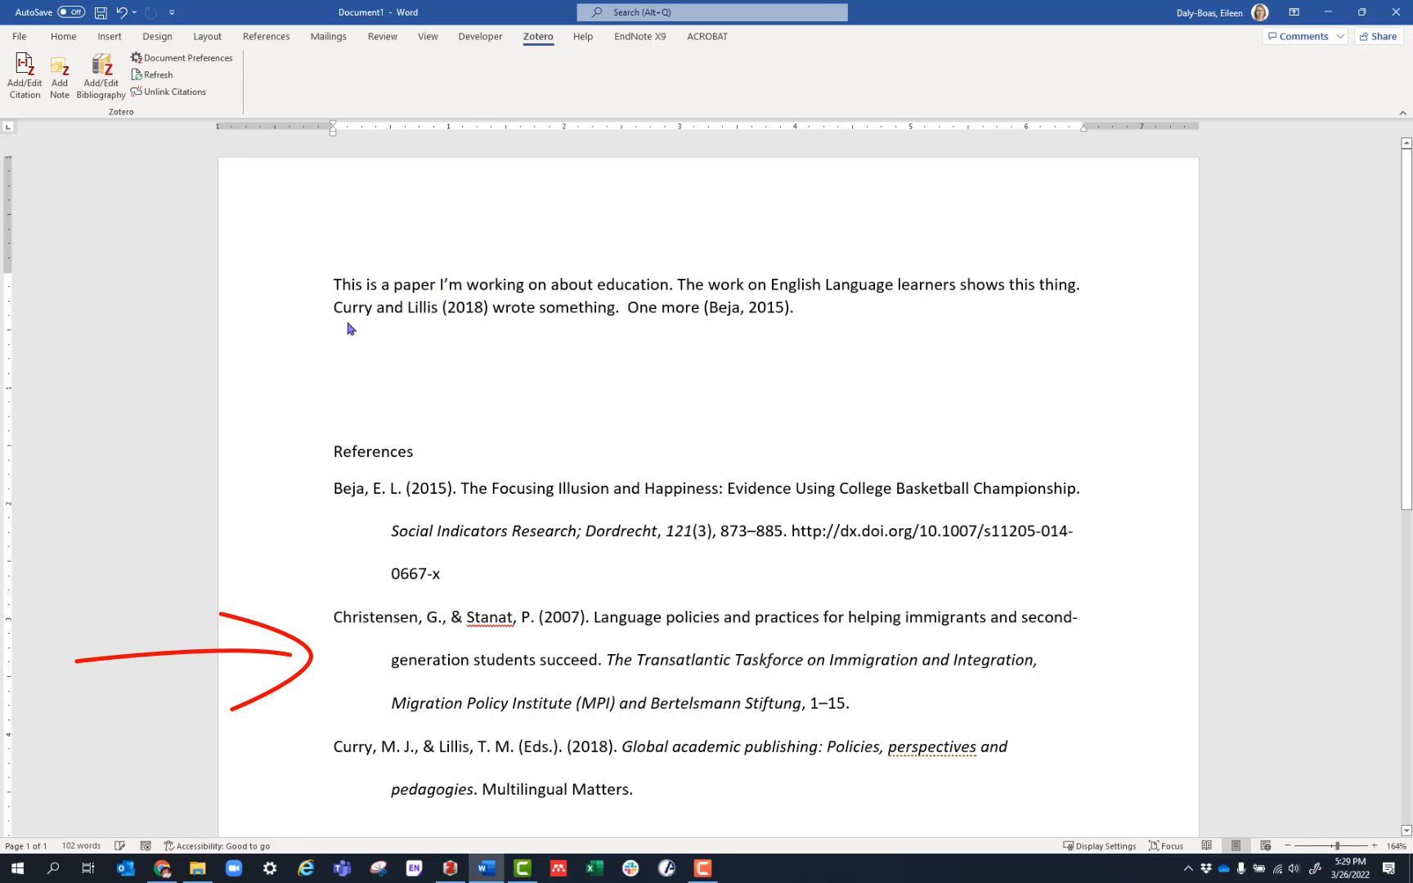
click(167, 79)
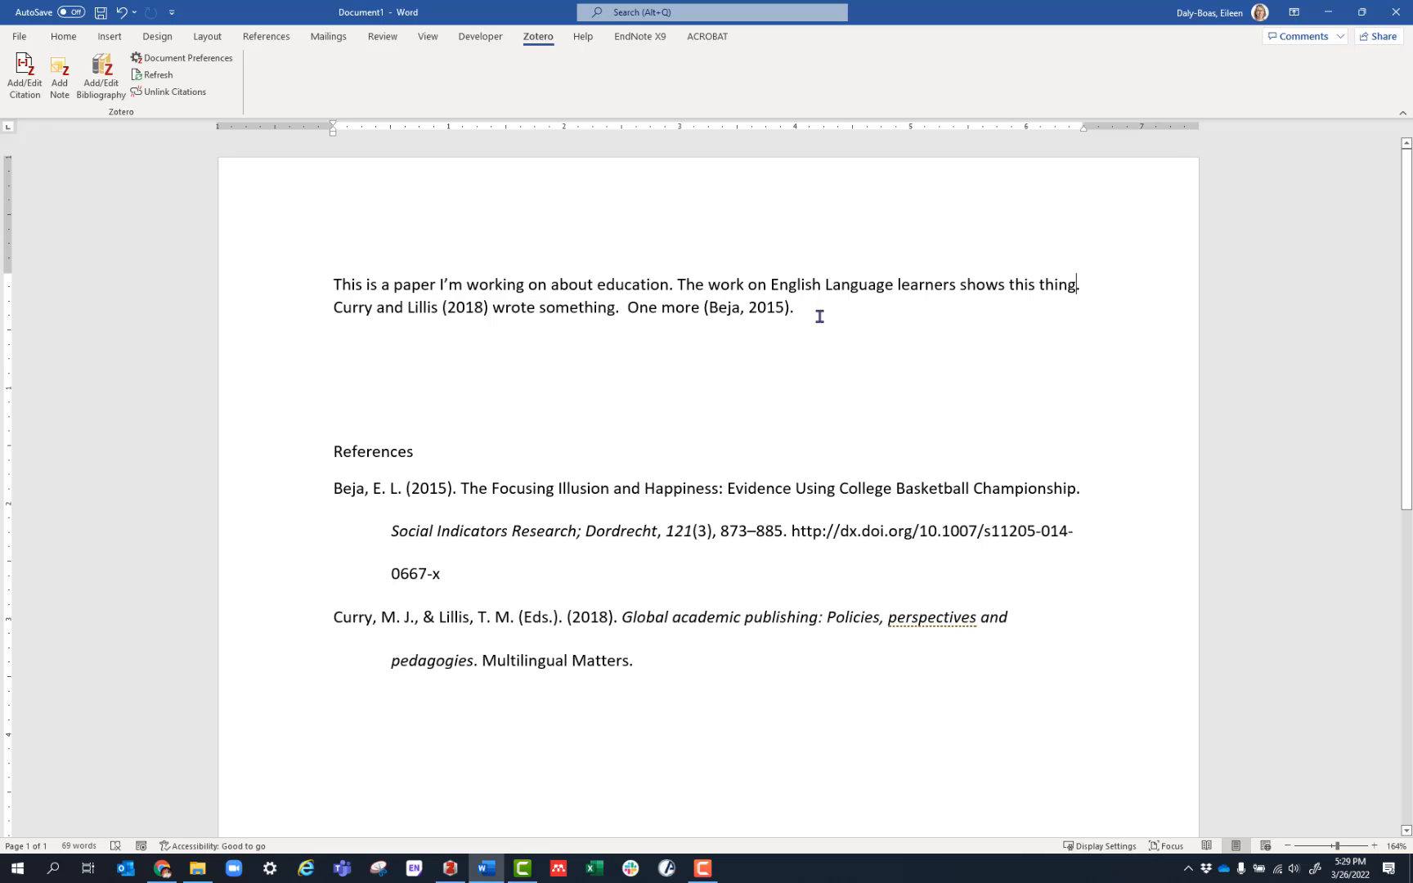
Step: Switch to Chrome and open the "Getting started with Zotero" Google Docs guide
click(162, 868)
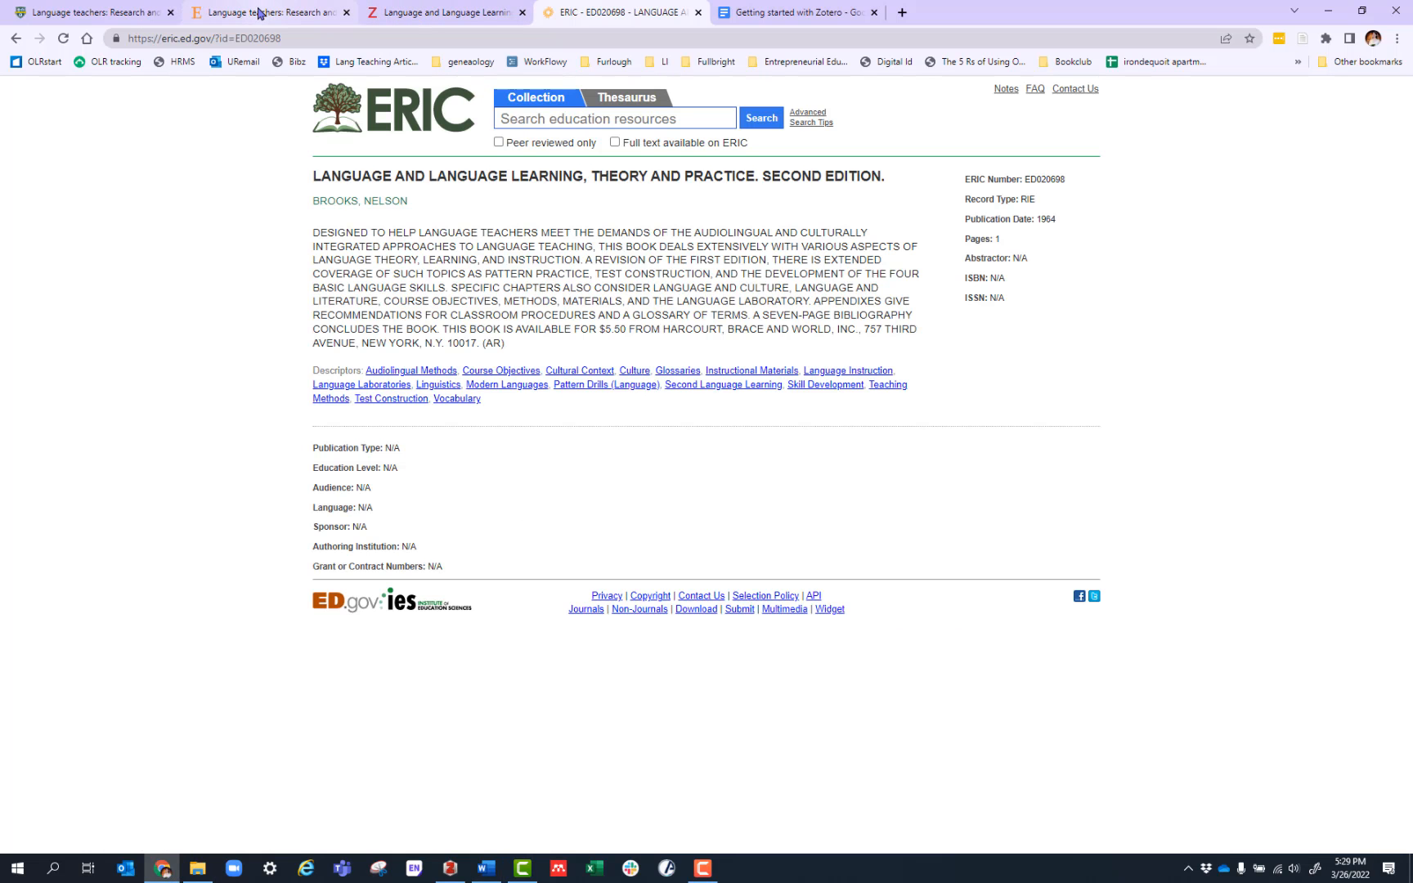
click(779, 14)
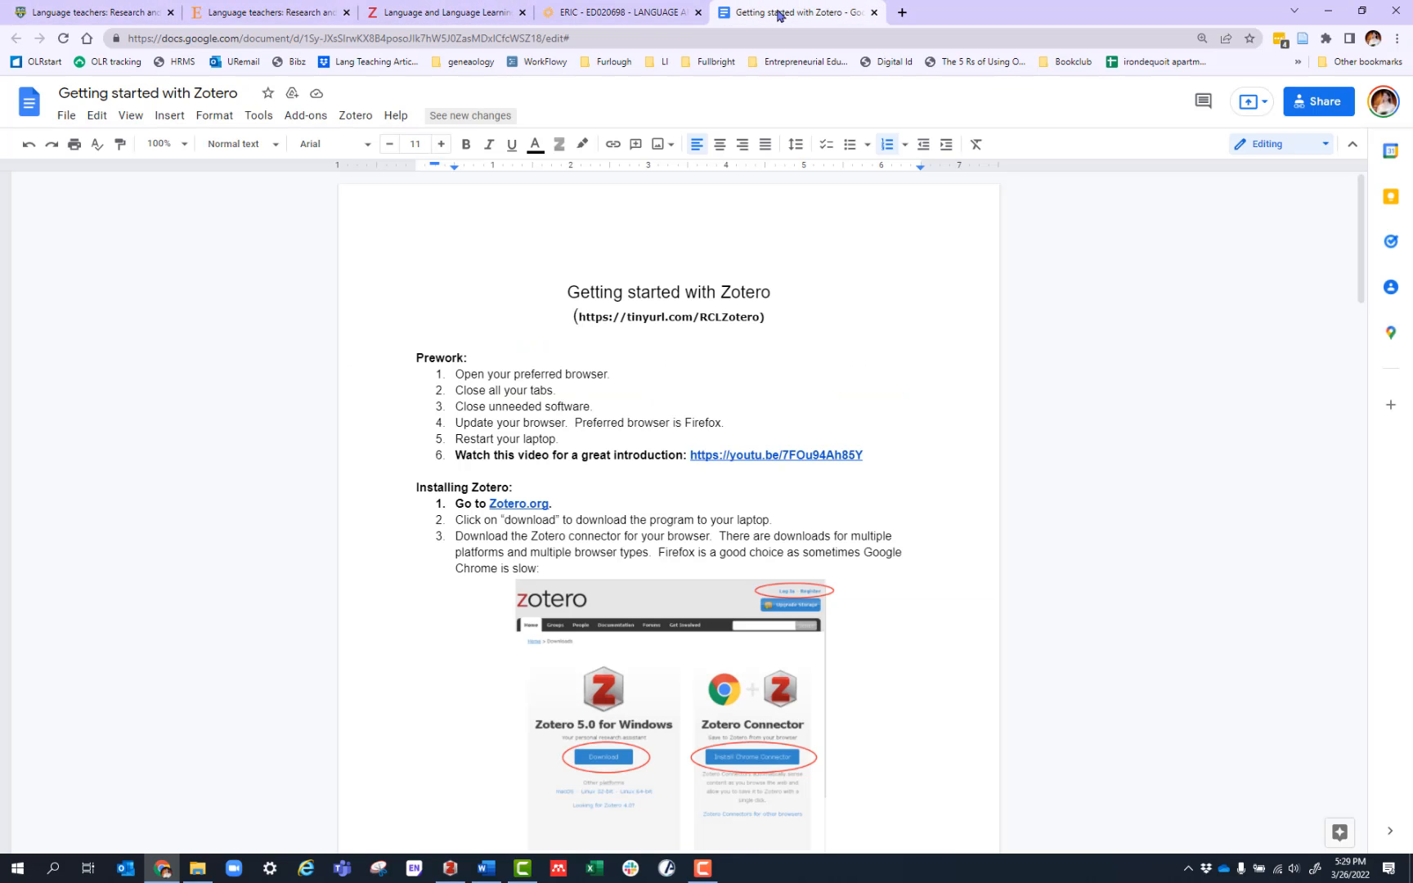